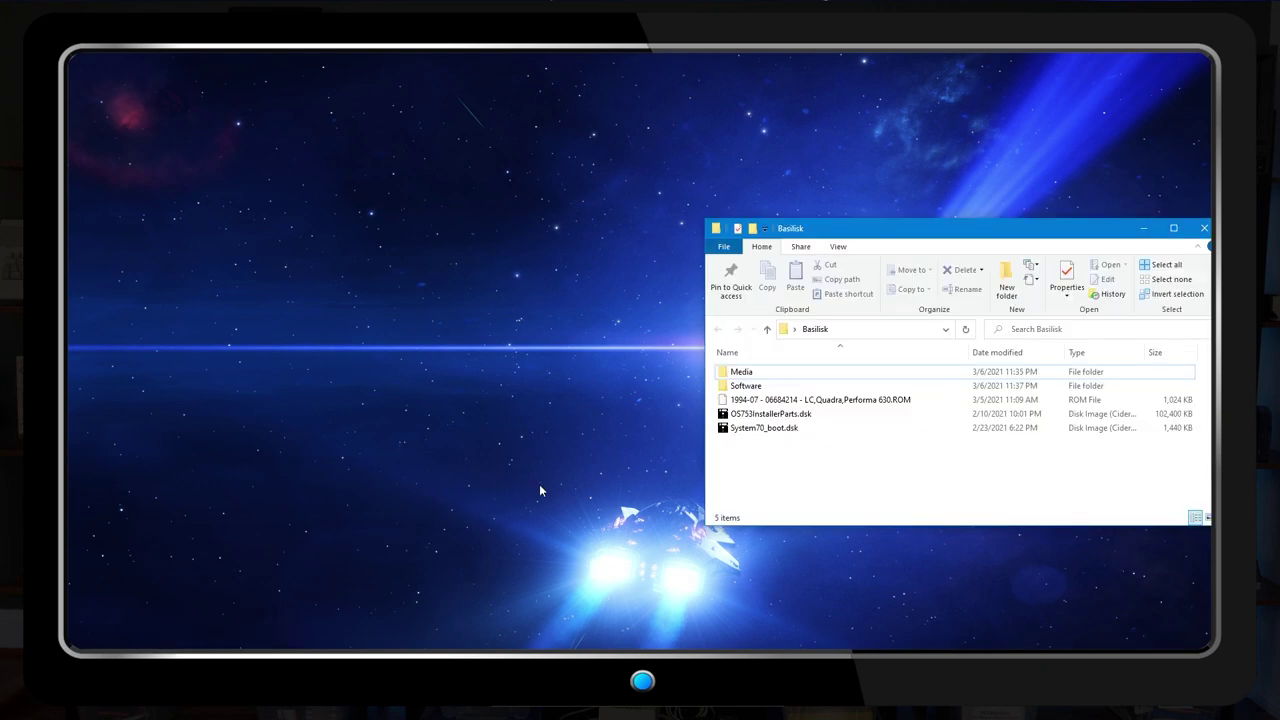
# Inspect the Mac ROM, System70_boot.dsk and OS753InstallerParts.dsk files, then launch CiderPress alongside them
pyautogui.click(758, 400)
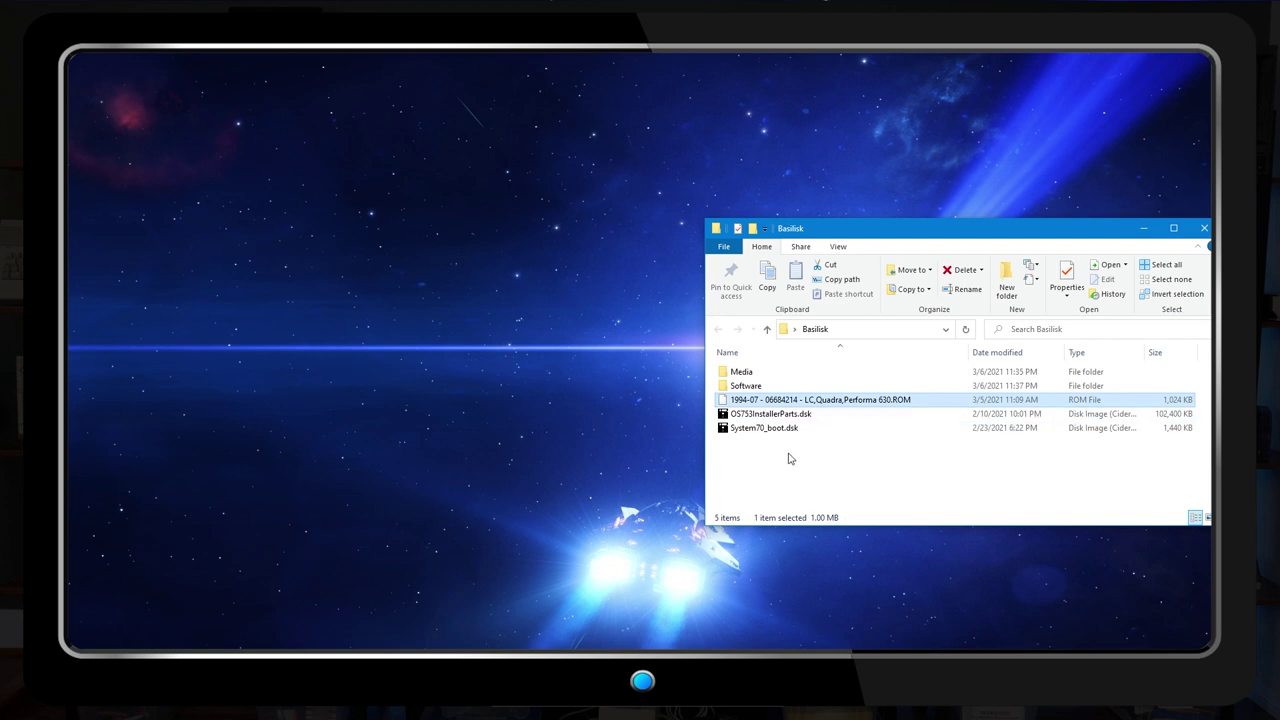
pyautogui.click(772, 428)
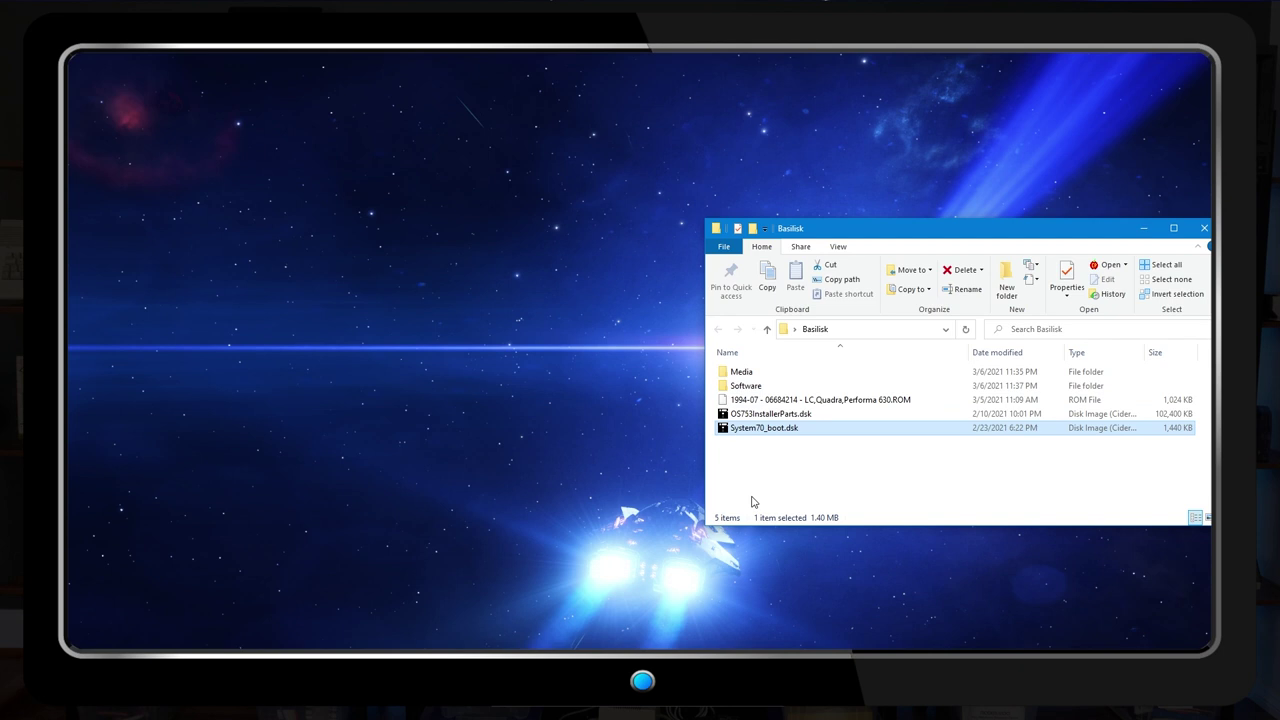
pyautogui.click(748, 414)
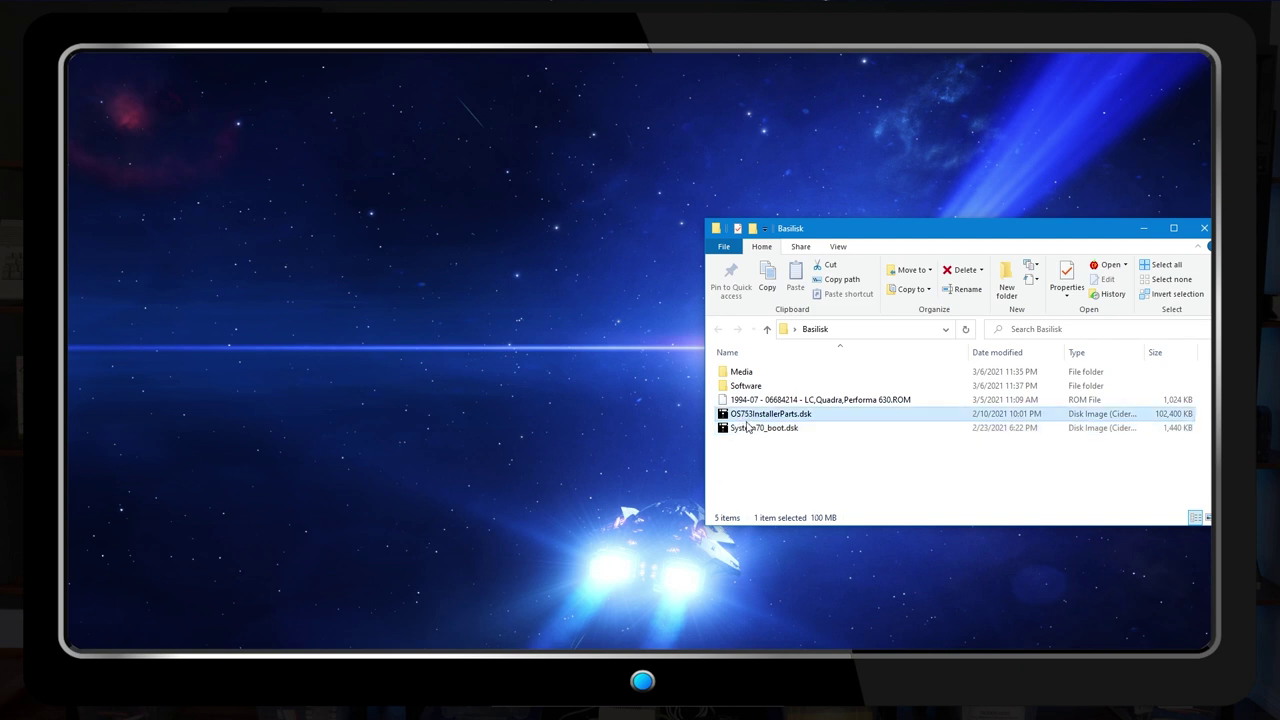
pyautogui.click(779, 473)
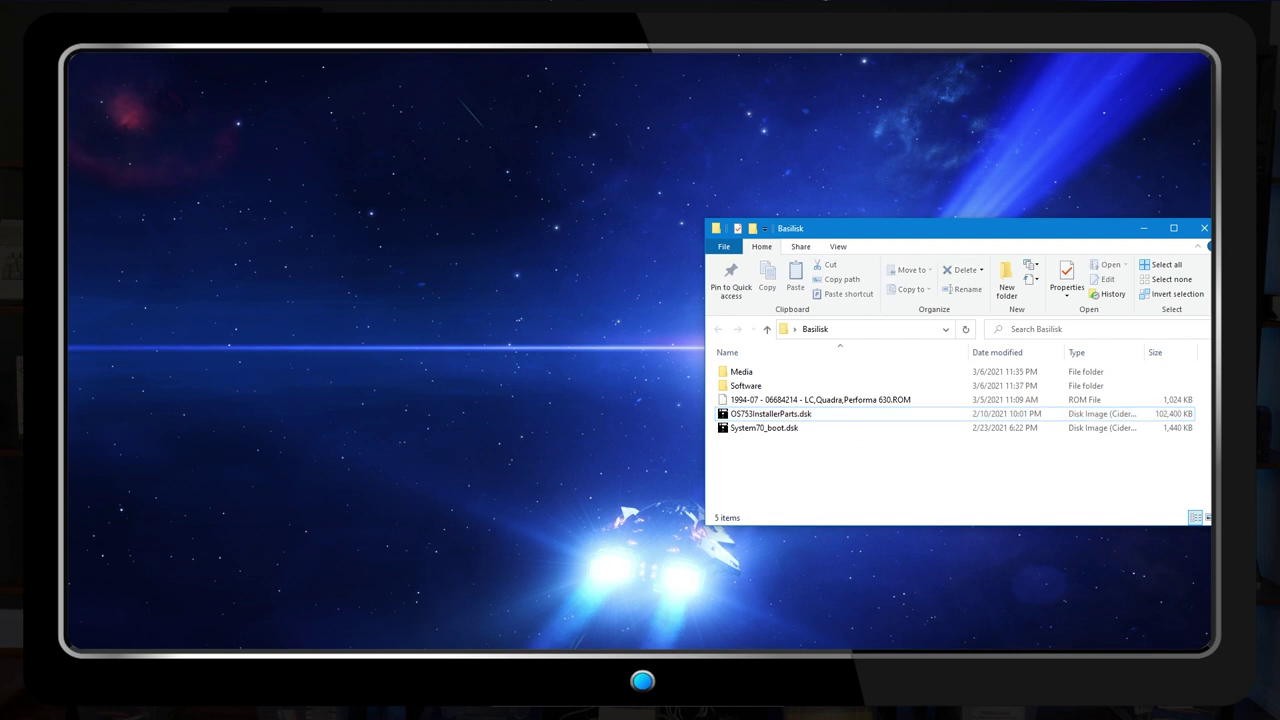
pyautogui.click(420, 616)
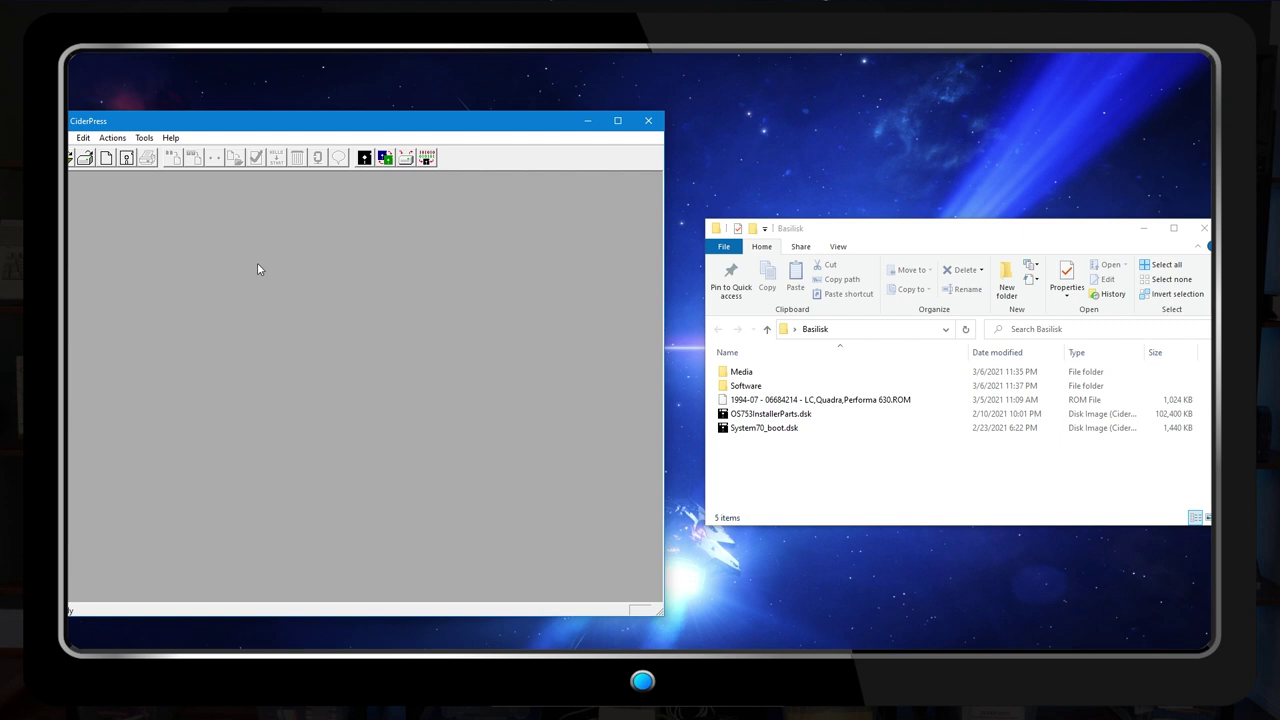
pyautogui.click(70, 137)
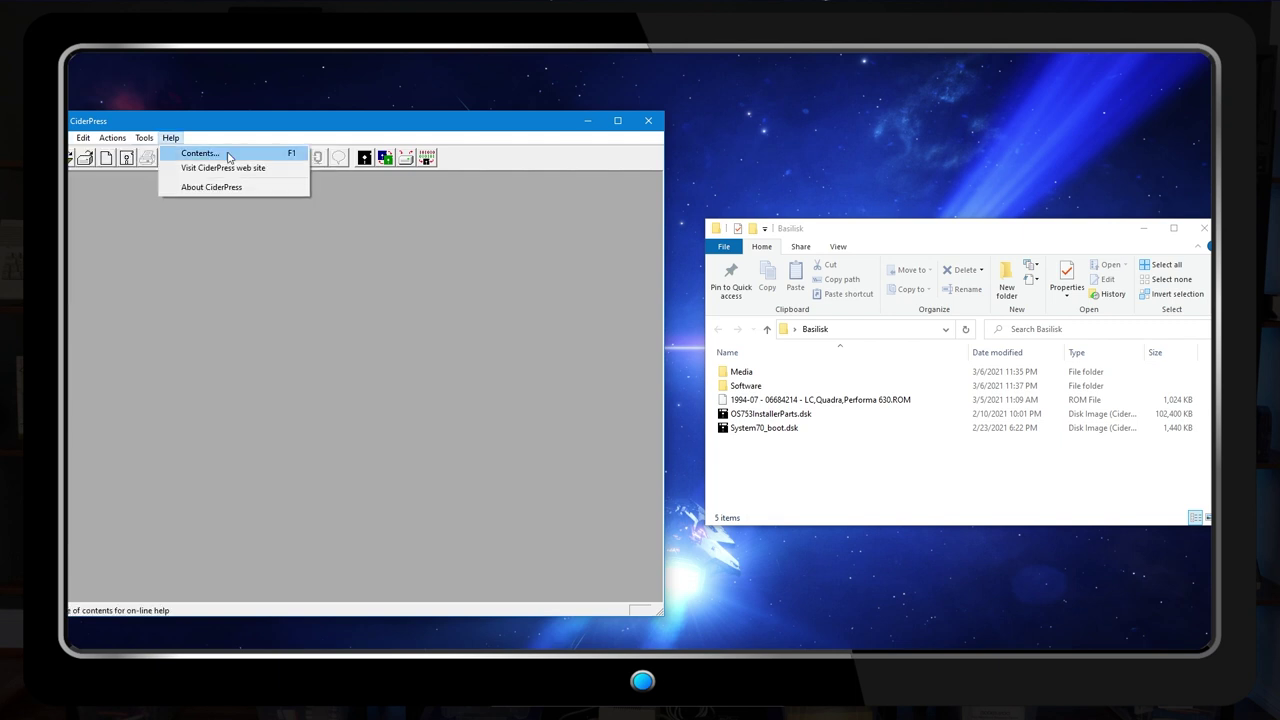
# Start a new HFS disk image and work out its size as 200×1024×2 = 409,600 blocks
pyautogui.moveTo(82, 153)
pyautogui.click(228, 154)
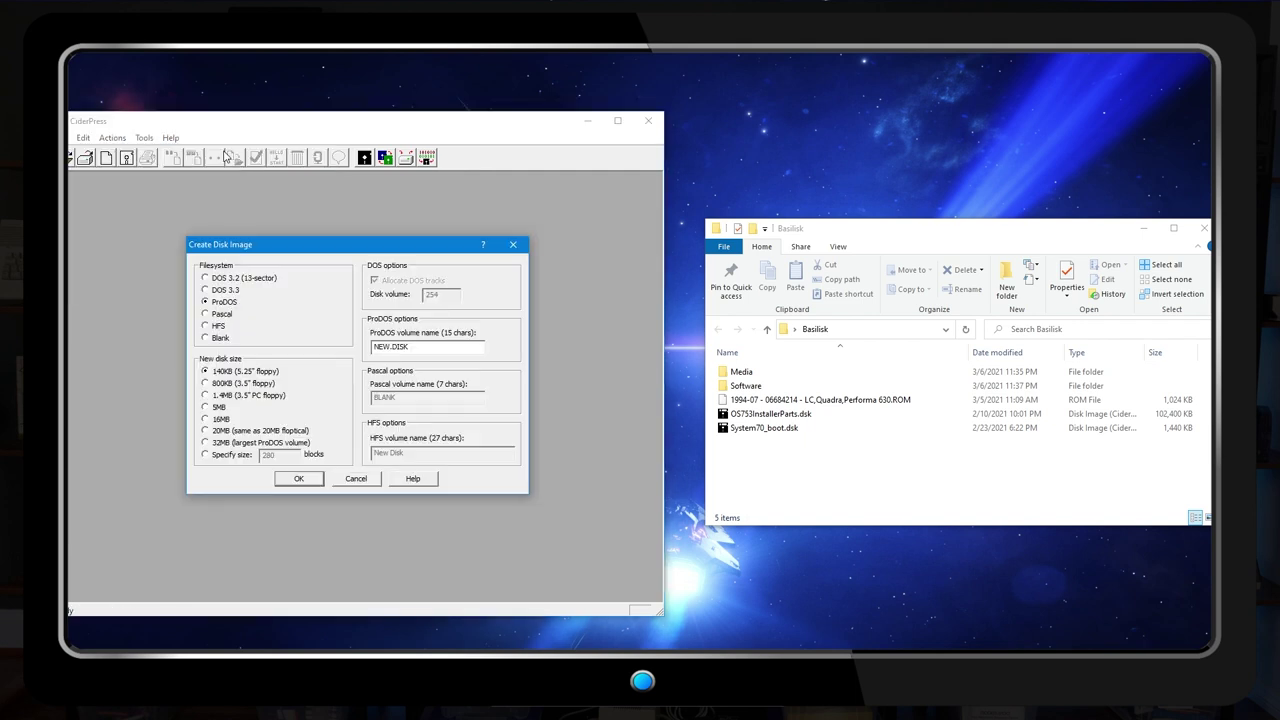
pyautogui.click(205, 326)
pyautogui.click(207, 455)
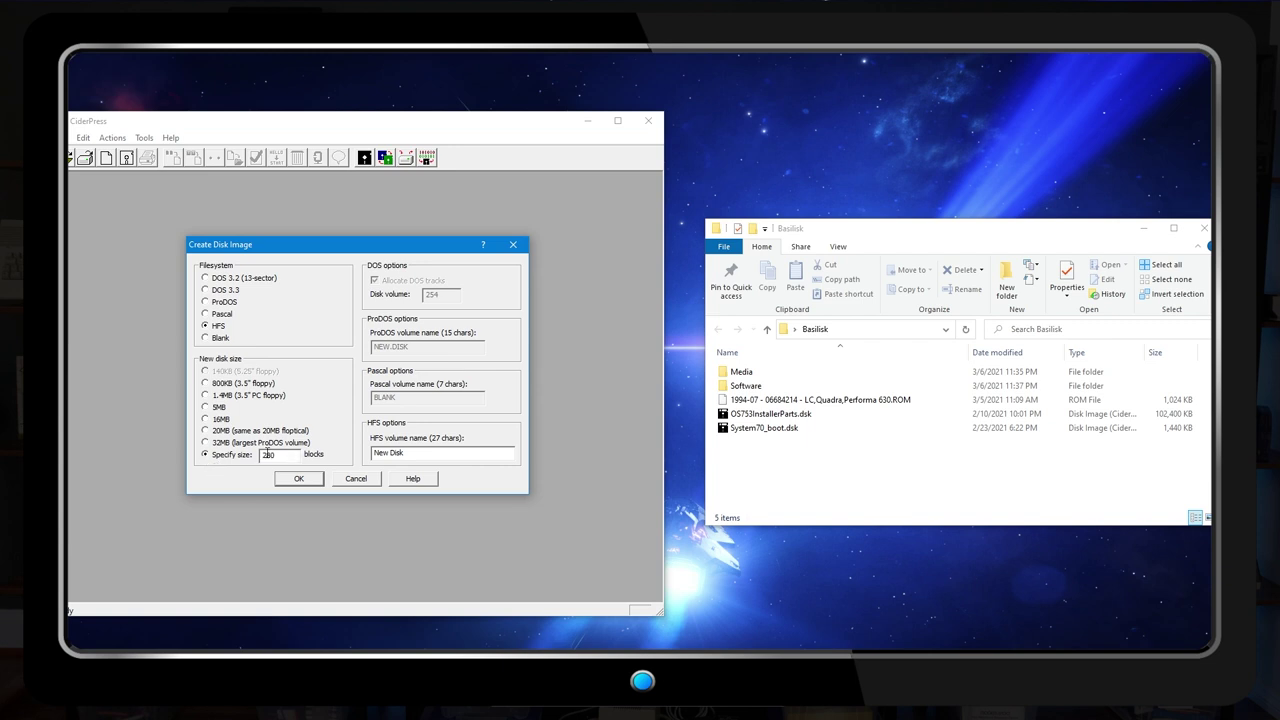
pyautogui.press('BackSpace')
pyautogui.press('BackSpace')
pyautogui.press('BackSpace')
pyautogui.press('XF86Calculator')
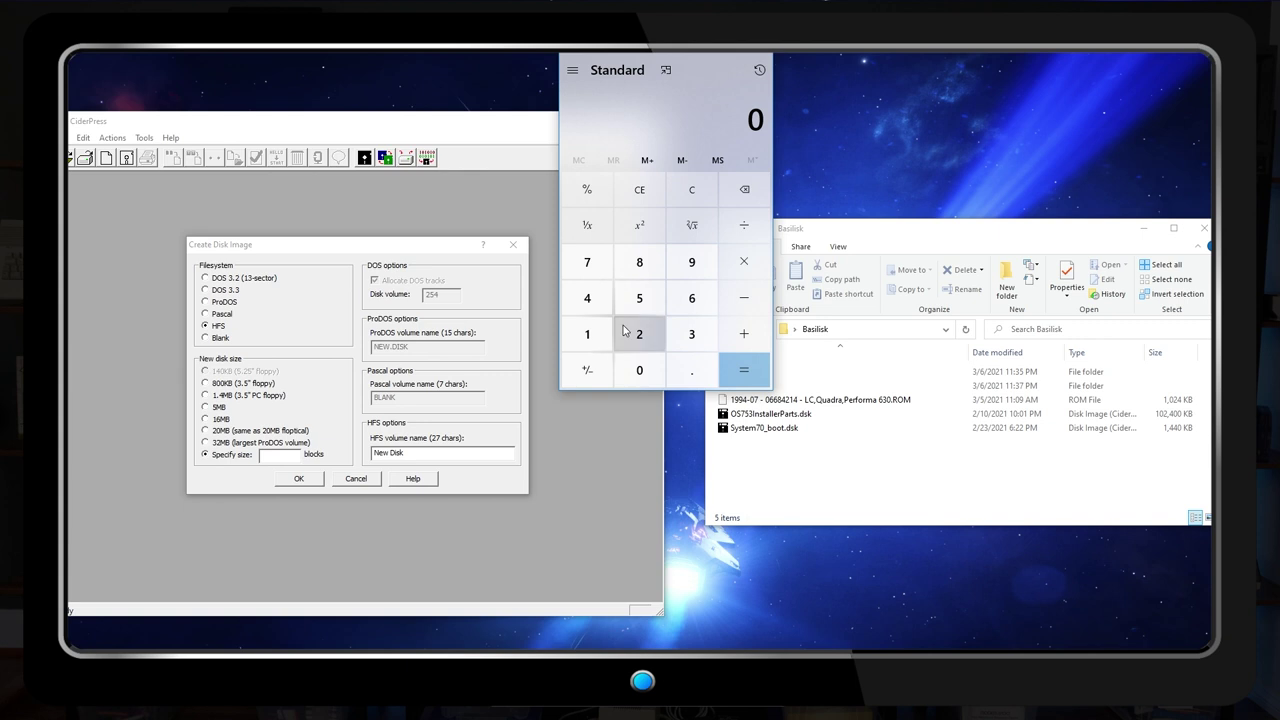
pyautogui.write('200')
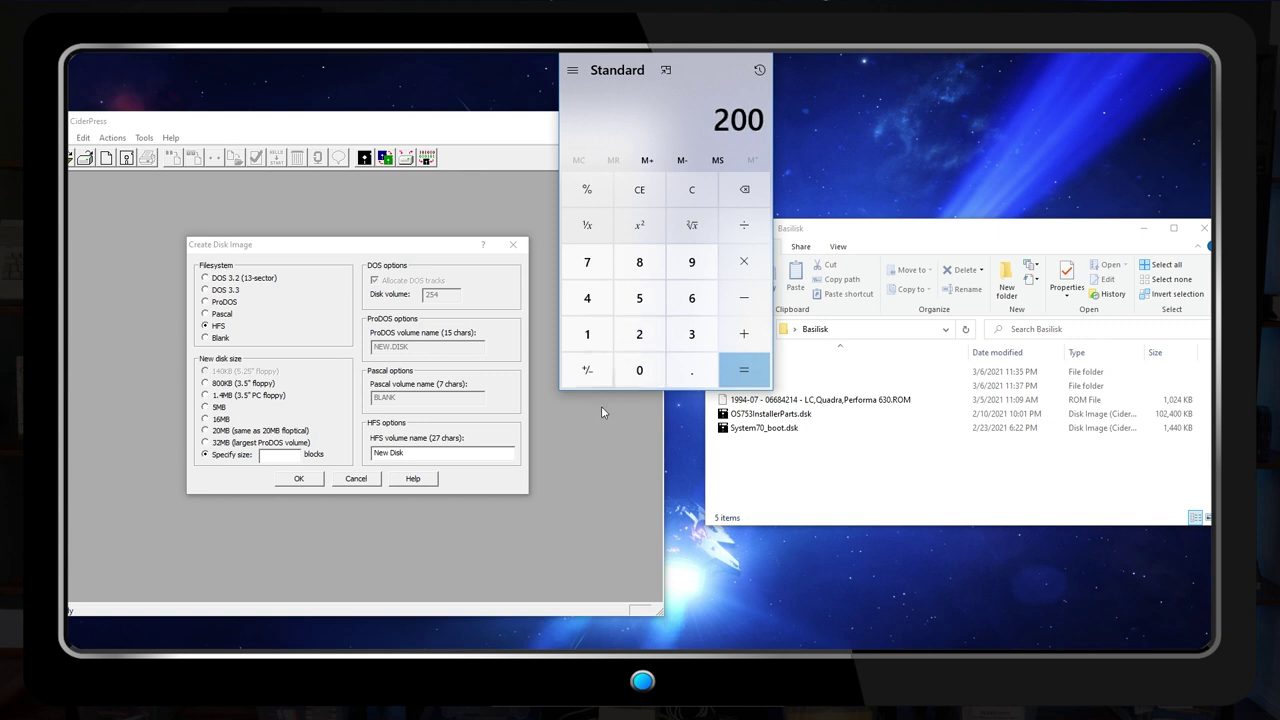
pyautogui.press('*')
pyautogui.write('1024')
pyautogui.press('*')
pyautogui.write('2')
pyautogui.press('Return')
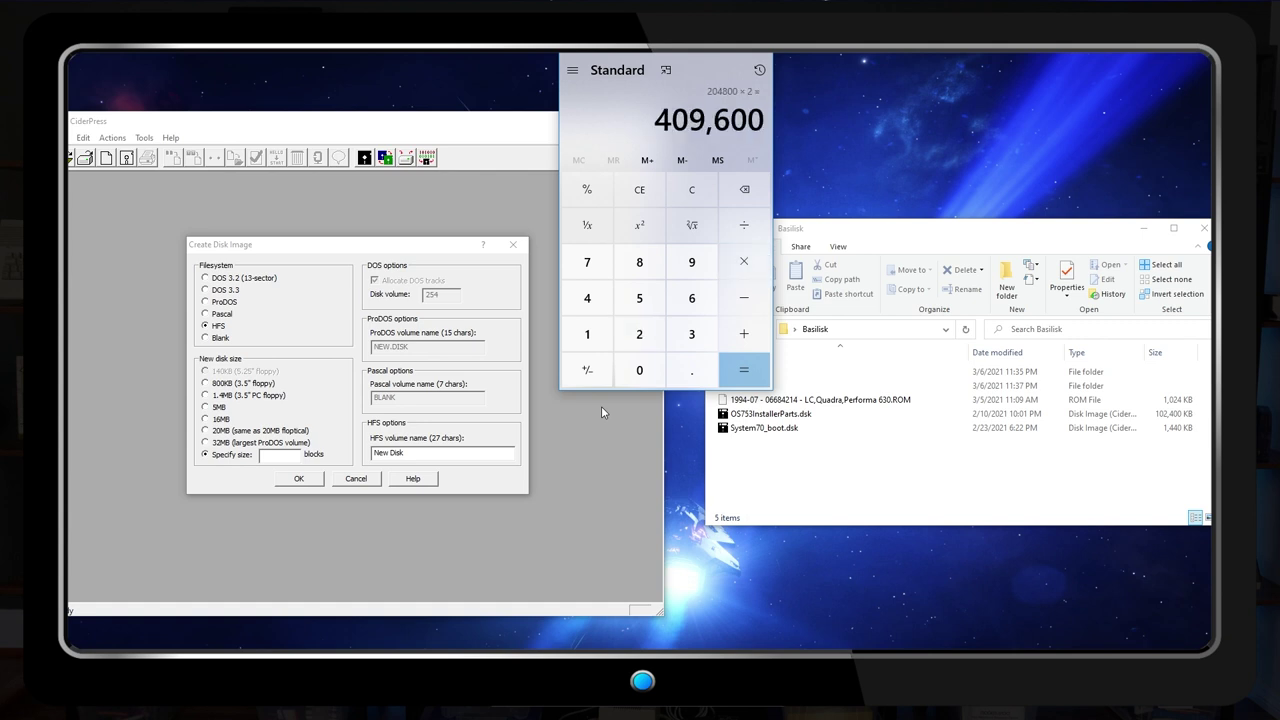
# Set the disk size to 409600 blocks and the volume name to System
pyautogui.click(280, 455)
pyautogui.write('409600')
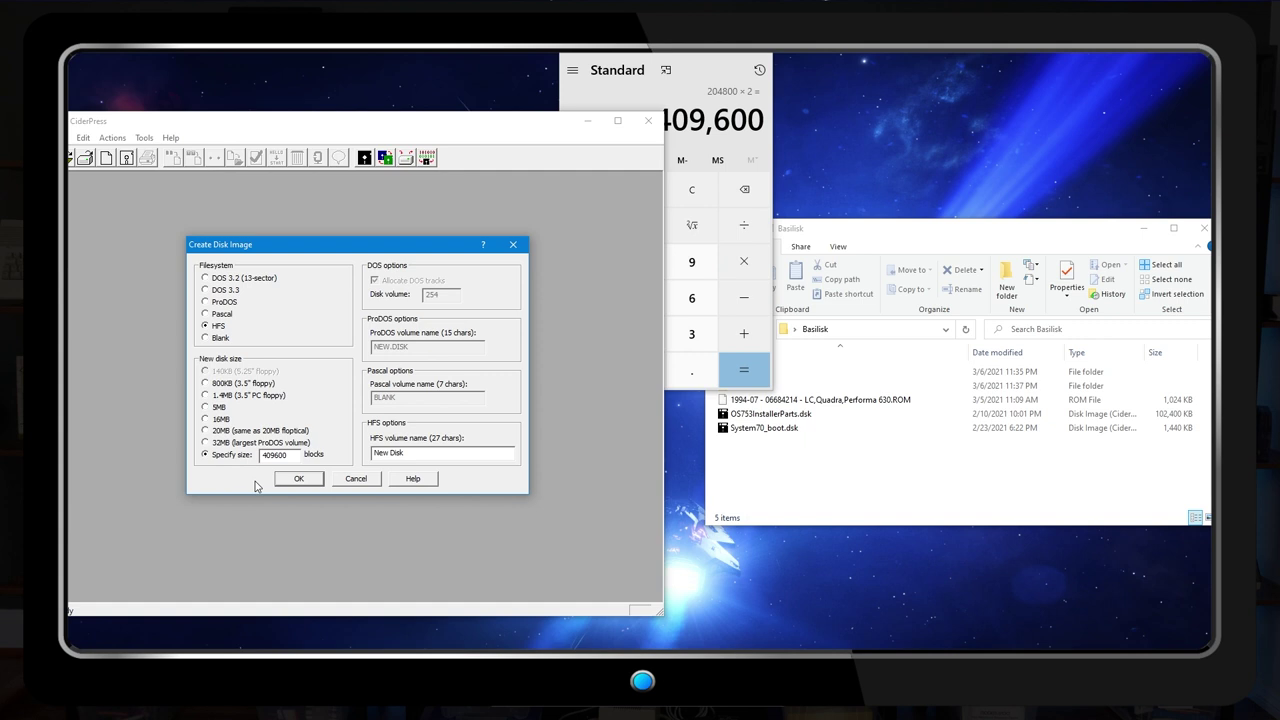
pyautogui.moveTo(430, 453); pyautogui.dragTo(343, 463)
pyautogui.write('5ystem')
pyautogui.click(300, 479)
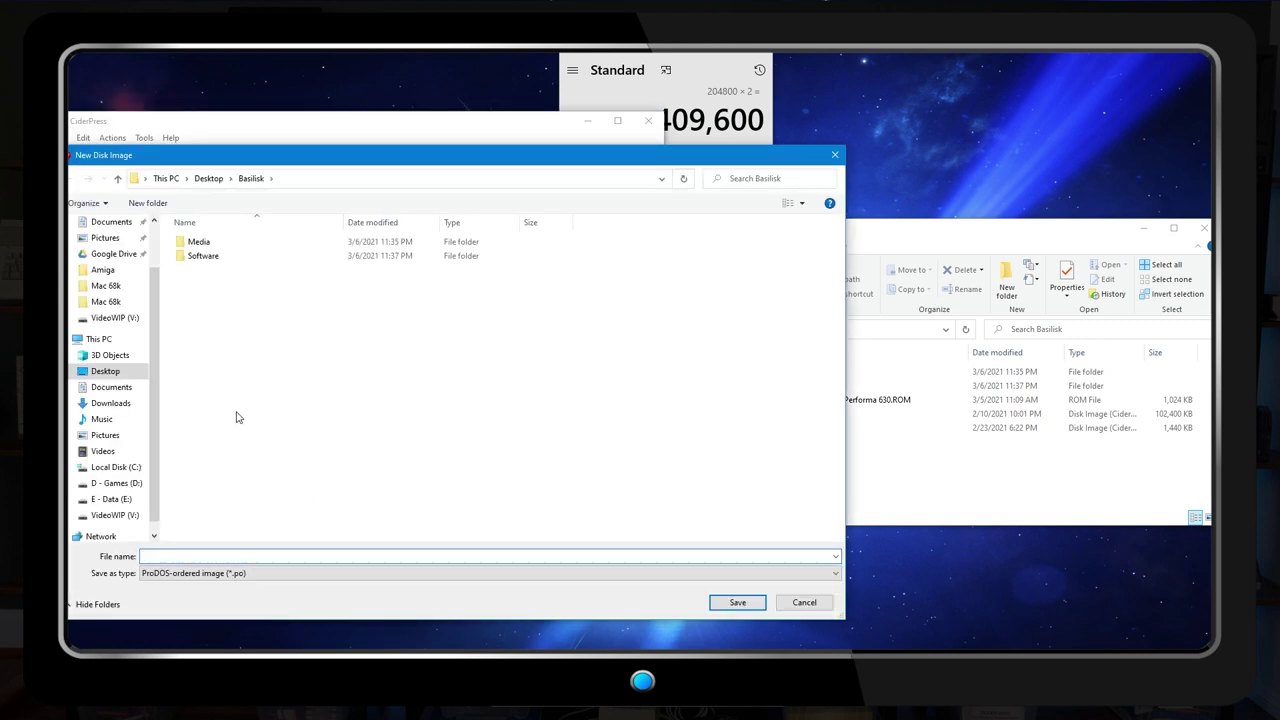
# Save the image as system.img and check the new 200 MB file in the Basilisk folder
pyautogui.write('system.img')
pyautogui.click(738, 602)
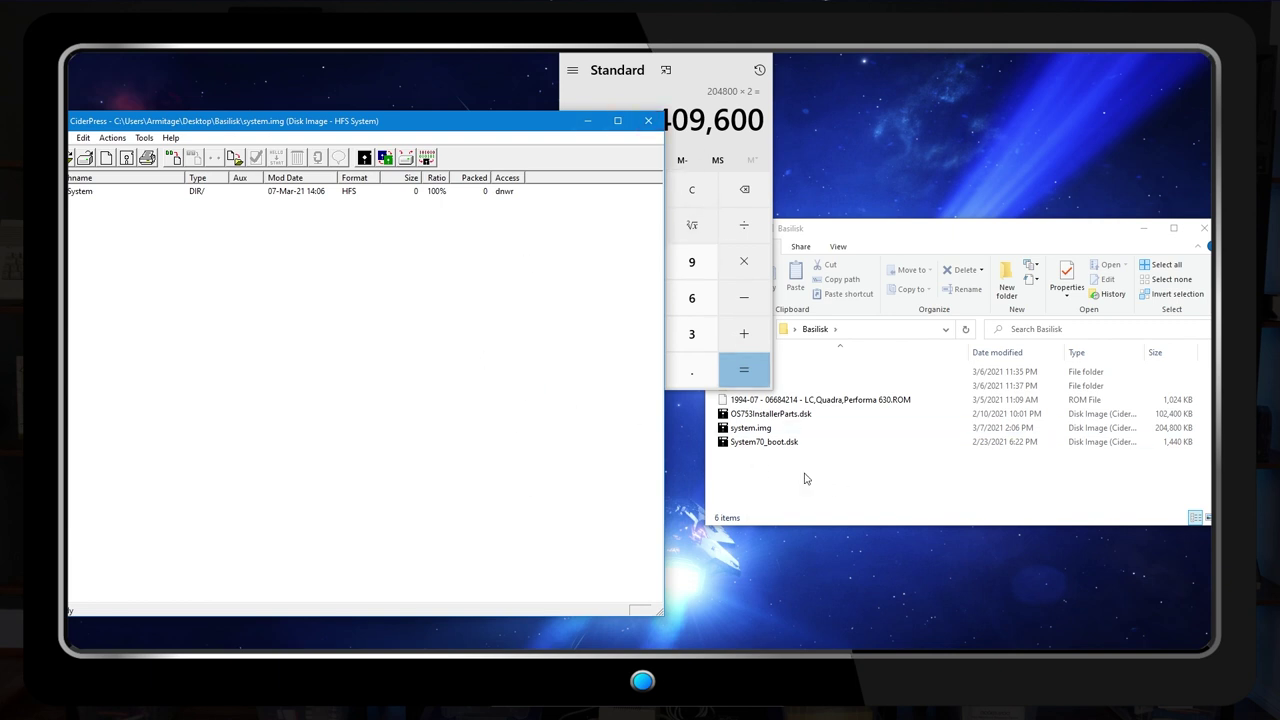
pyautogui.click(759, 428)
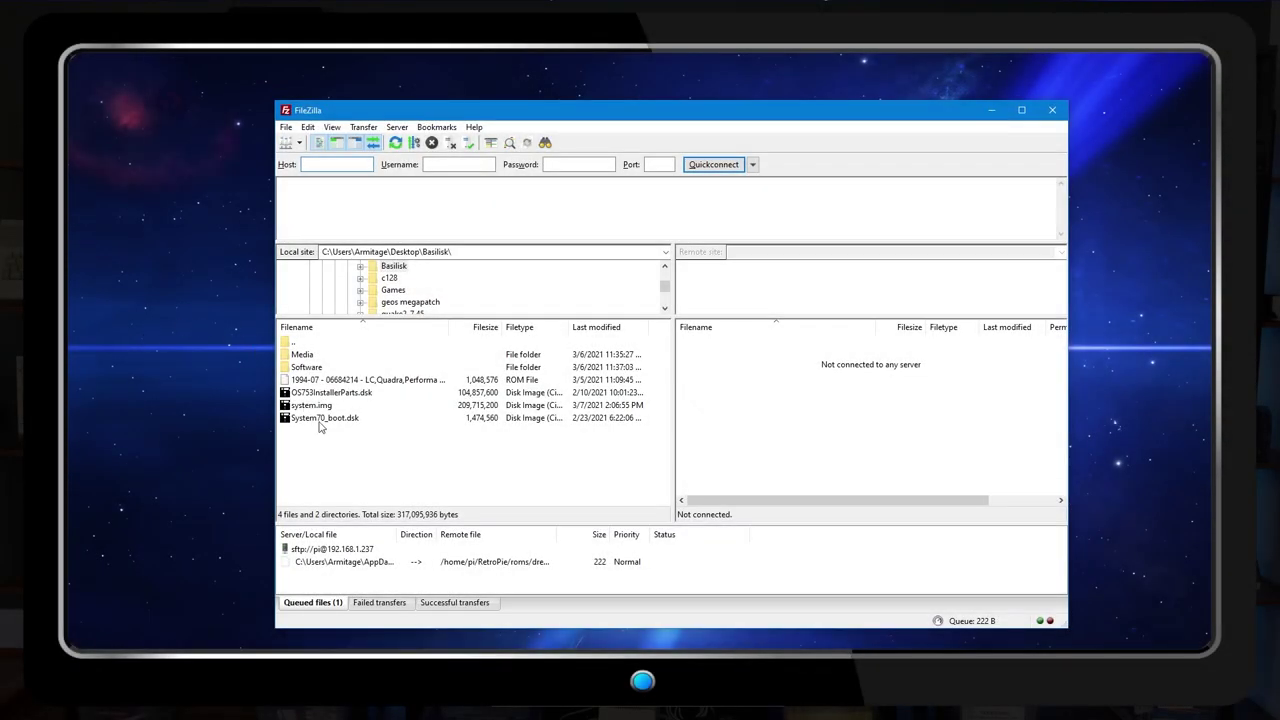
# Connect to the saved RetroPie server with its password and open RetroPie/roms/macintosh
pyautogui.click(298, 143)
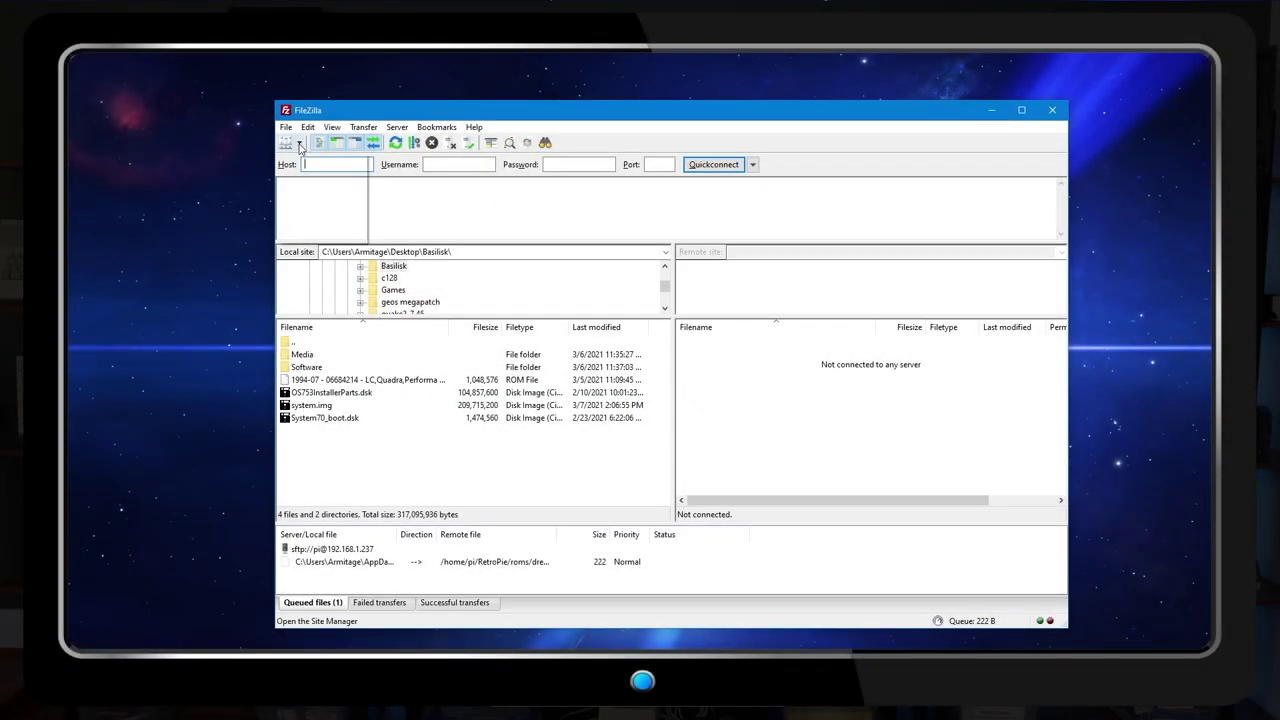
pyautogui.click(309, 204)
pyautogui.write('raspberry')
pyautogui.press('Return')
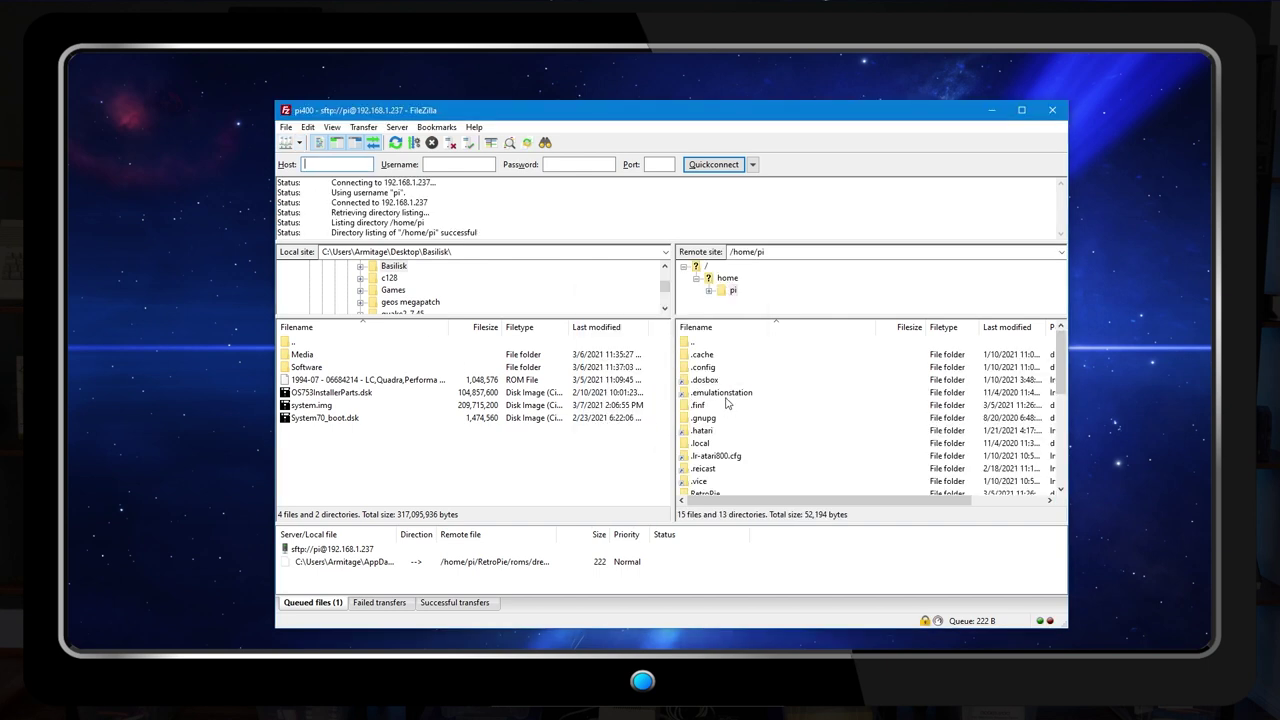
pyautogui.scroll(-3, 723, 418)
pyautogui.doubleClick(710, 382)
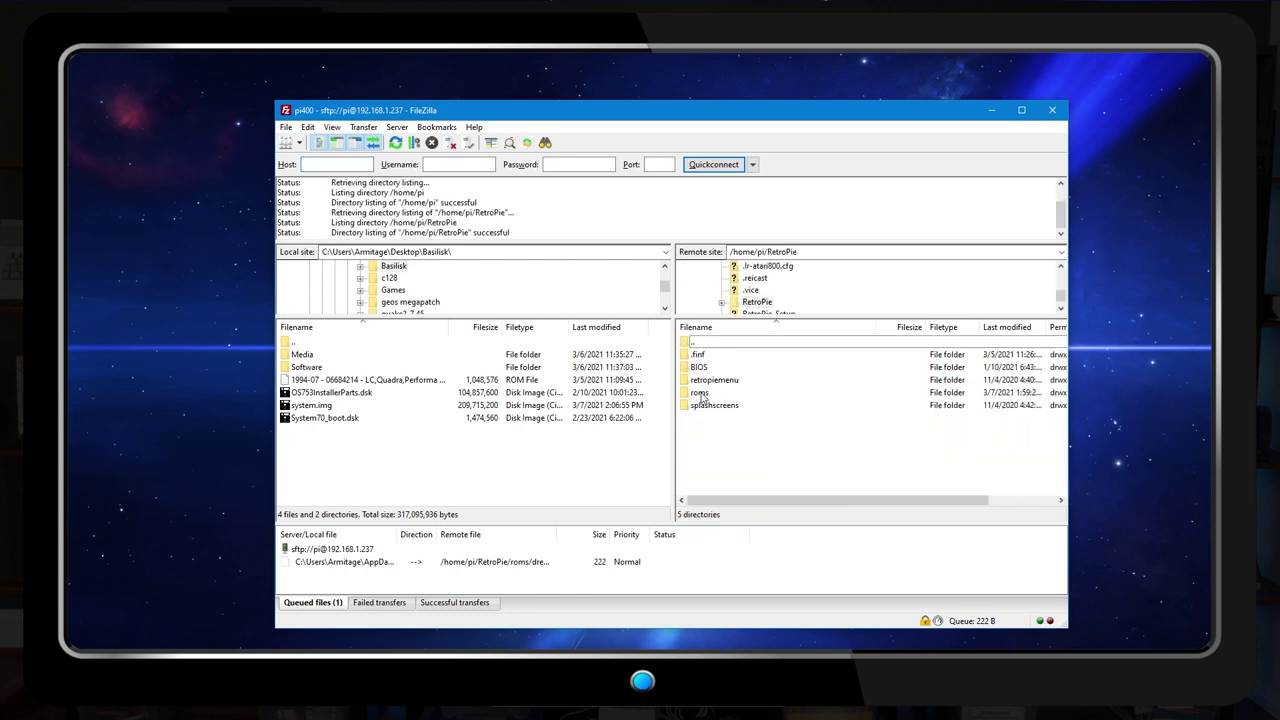
pyautogui.doubleClick(704, 395)
pyautogui.scroll(-4, 703, 400)
pyautogui.doubleClick(711, 456)
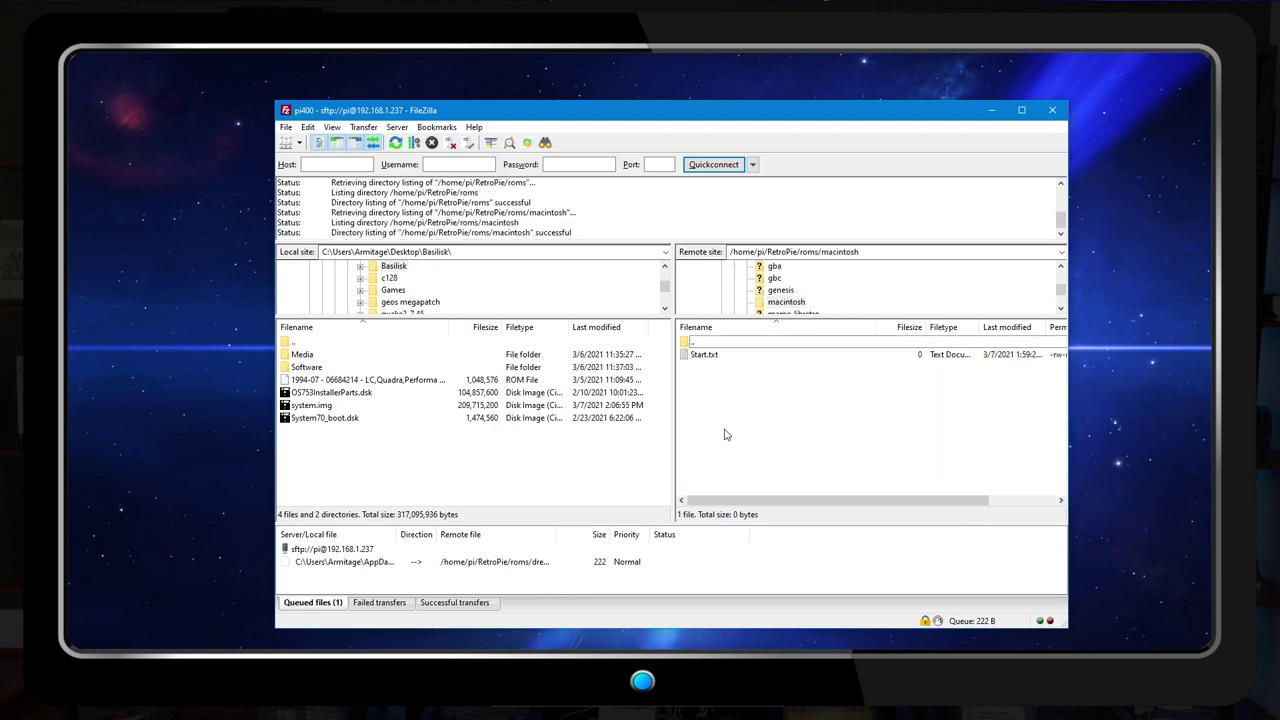
# Upload the Mac ROM to the macintosh folder and rename it mac.rom
pyautogui.click(356, 381)
pyautogui.moveTo(356, 381); pyautogui.dragTo(705, 368)
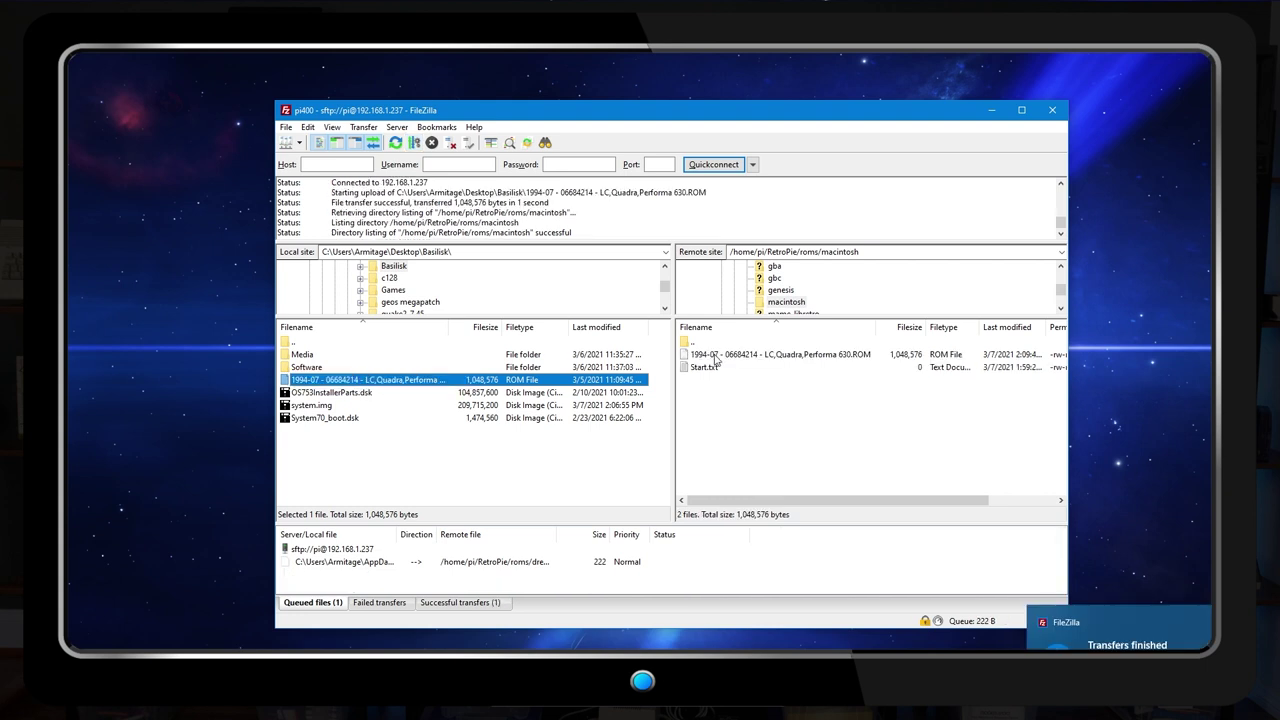
pyautogui.click(716, 356)
pyautogui.click(716, 356)
pyautogui.write('mac.o')
pyautogui.write('om')
pyautogui.press('Return')
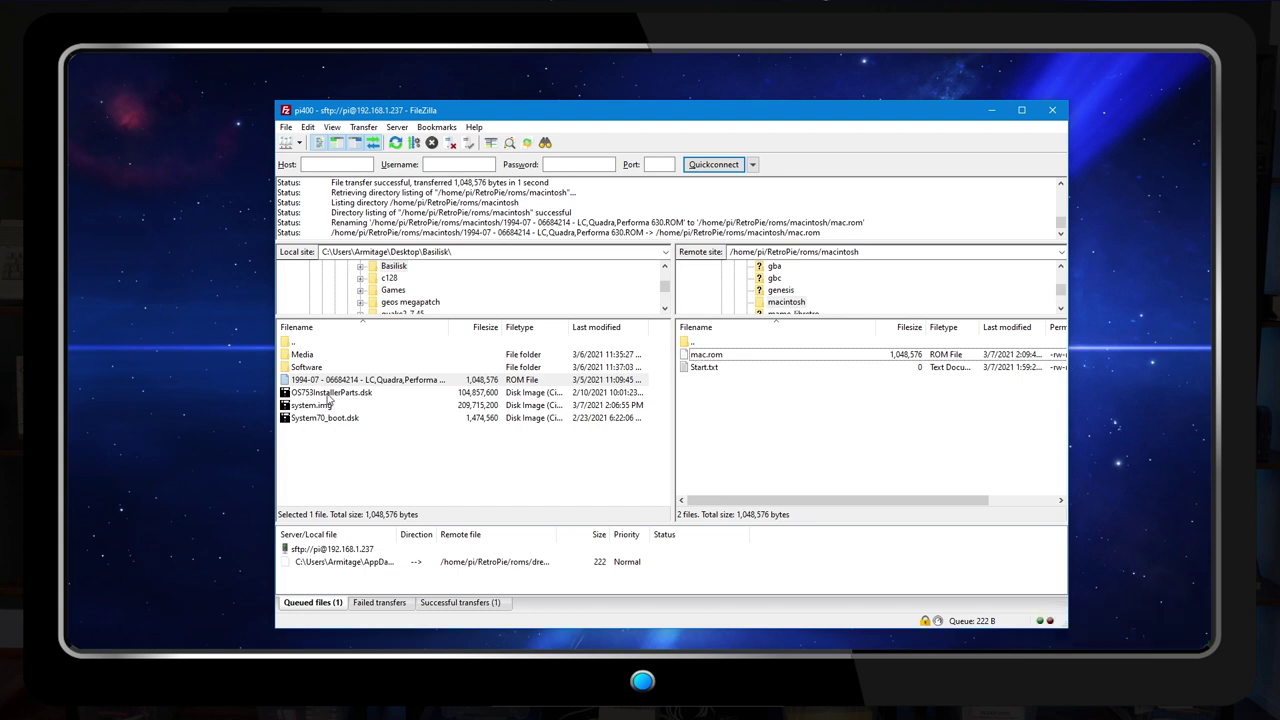
# Upload OS753InstallerParts.dsk, System70_boot.dsk and system.img into the macintosh folder
pyautogui.click(330, 393)
pyautogui.hotkey('shift', 'Down')
pyautogui.hotkey('shift', 'Down')
pyautogui.moveTo(330, 405); pyautogui.dragTo(727, 410)
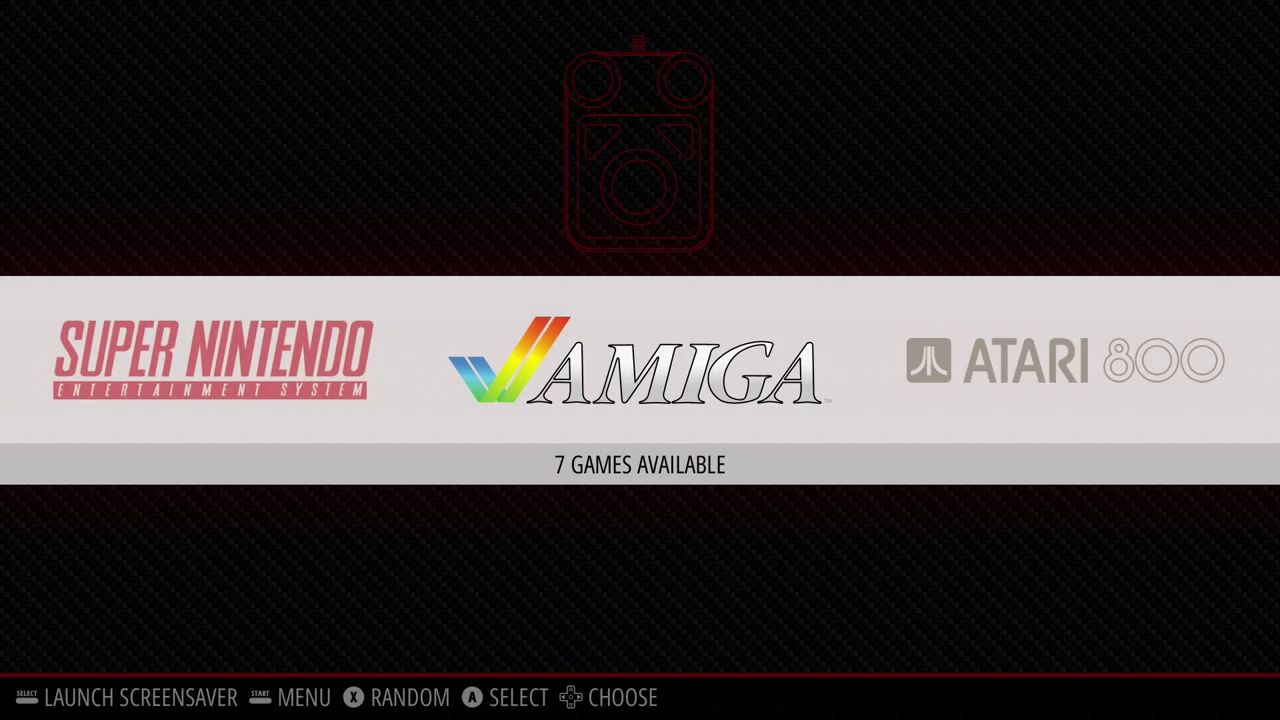
# Exit to the command line and list /home/pi/RetroPie/roms/macintosh
pyautogui.press('F4')
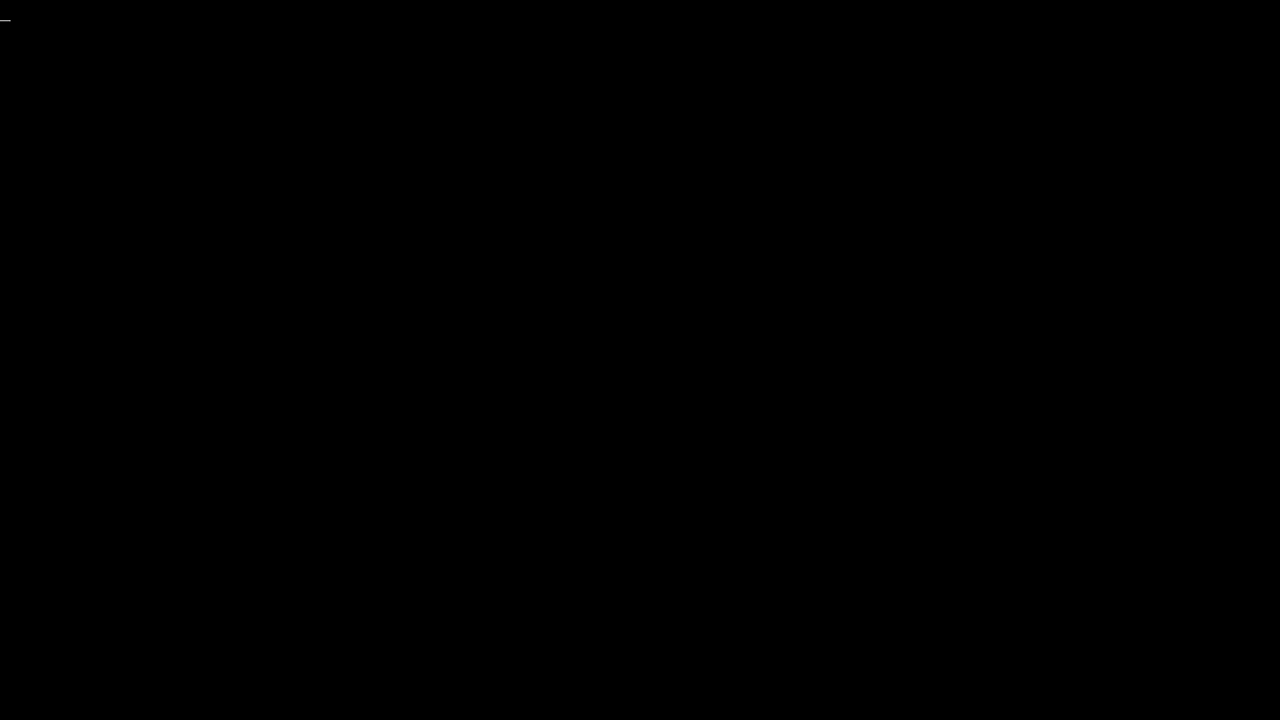
pyautogui.write('ls /home/pie')
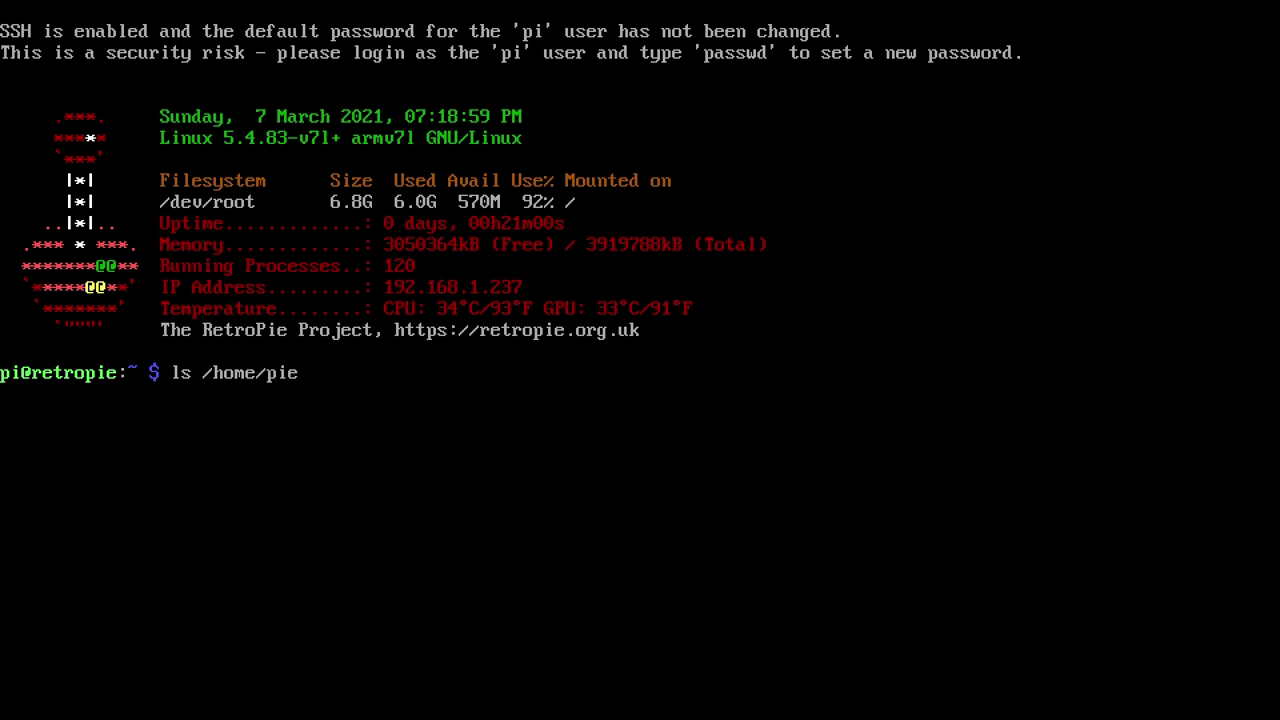
pyautogui.press('BackSpace')
pyautogui.write('/RetroPie/roms/mac')
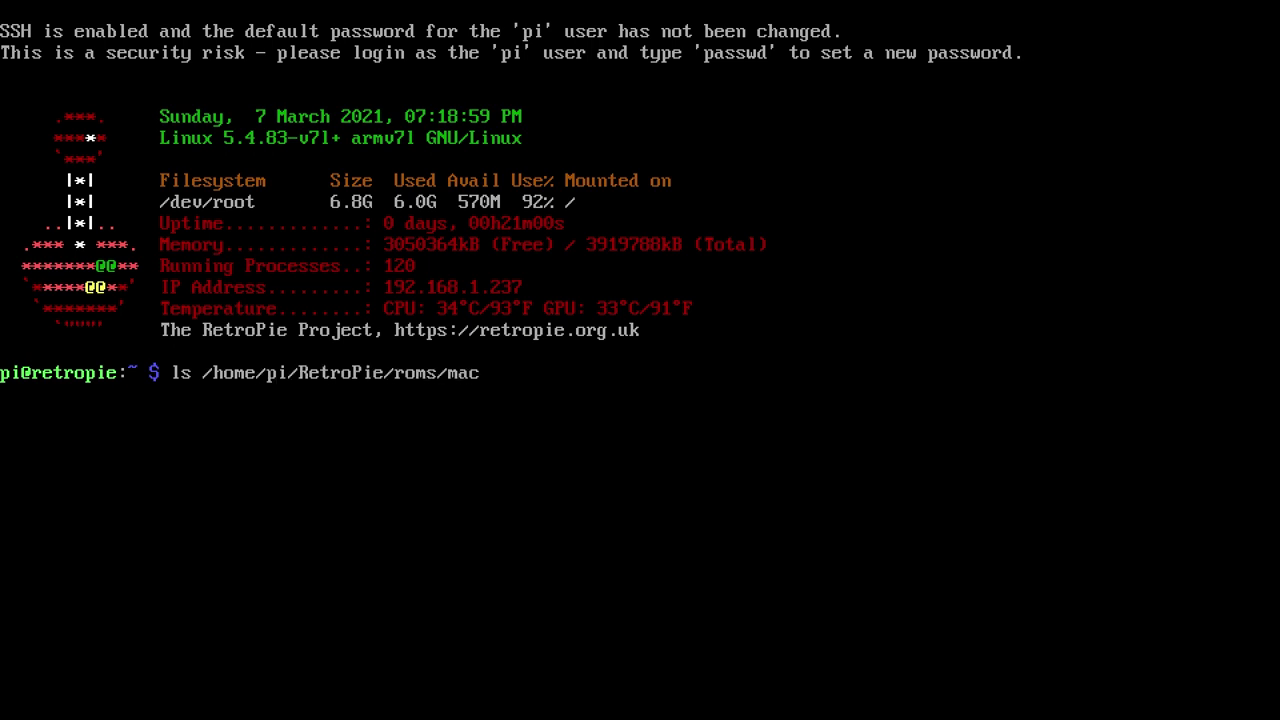
pyautogui.press('Tab')
pyautogui.press('Return')
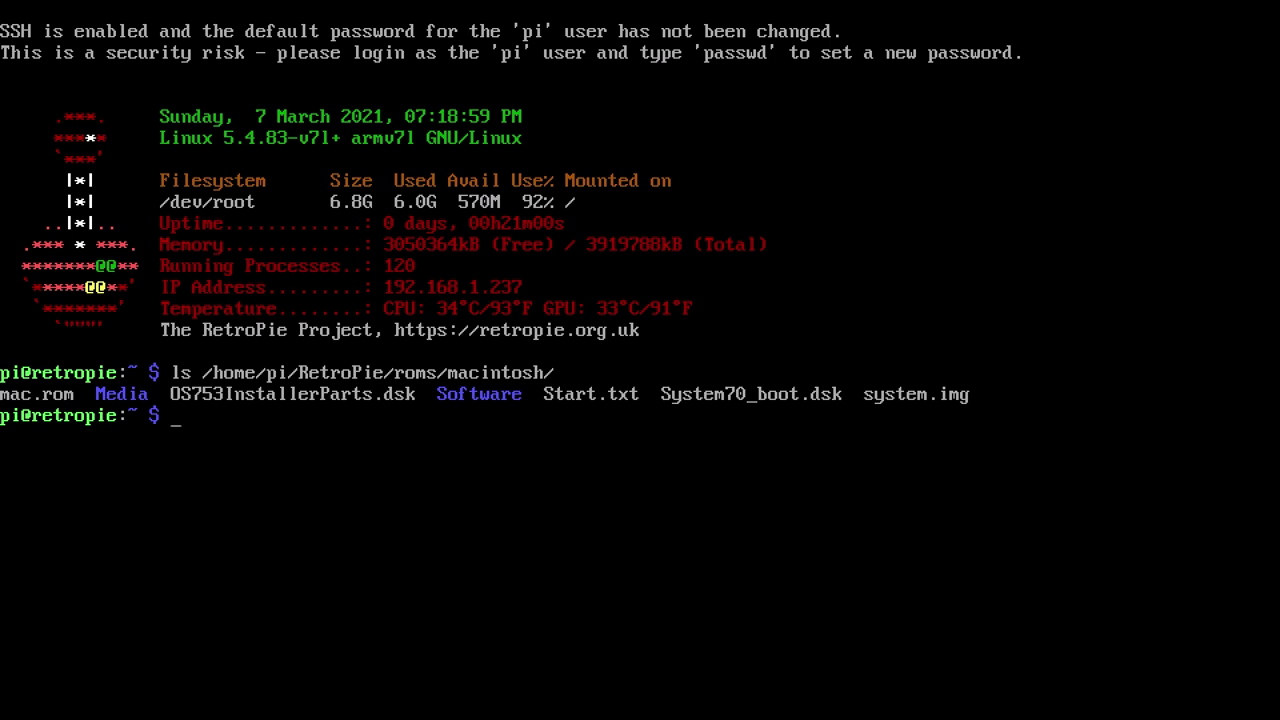
# Change to /opt/retropie/configs/macintosh, list it, and open emulators.cfg in vi
pyautogui.write('cd /opt/retropie/configs/m')
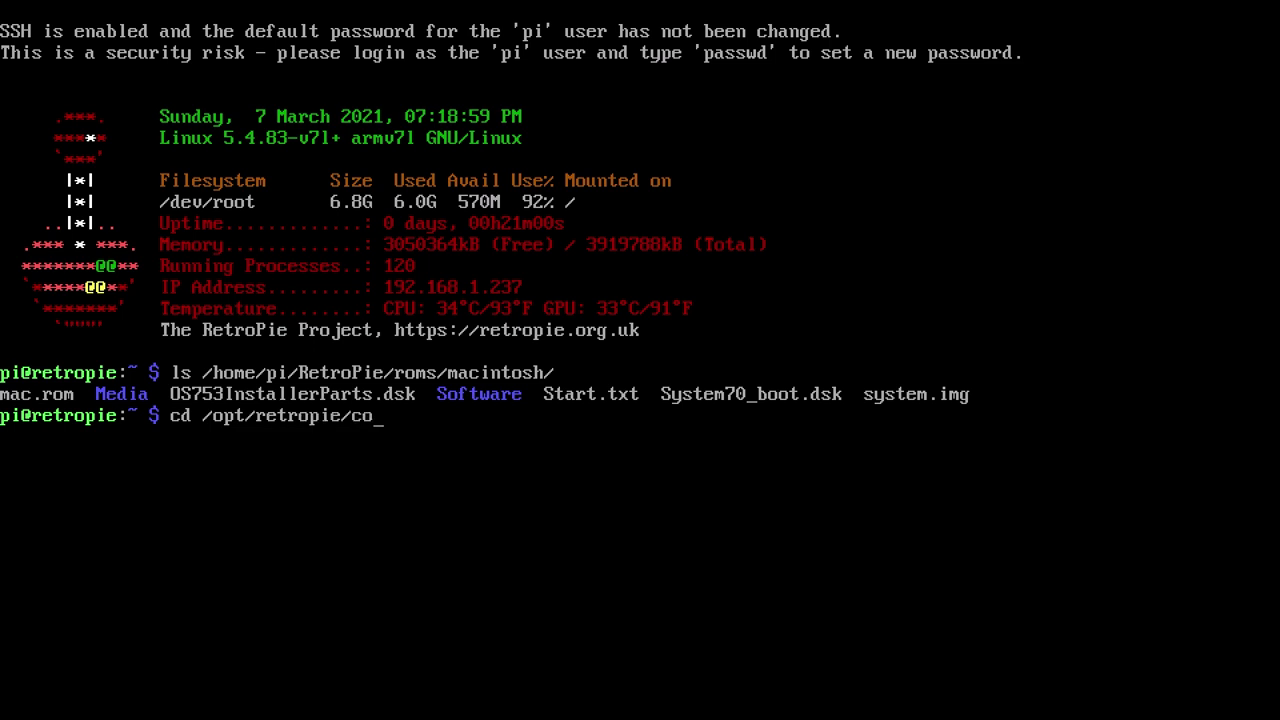
pyautogui.press('Tab')
pyautogui.press('Return')
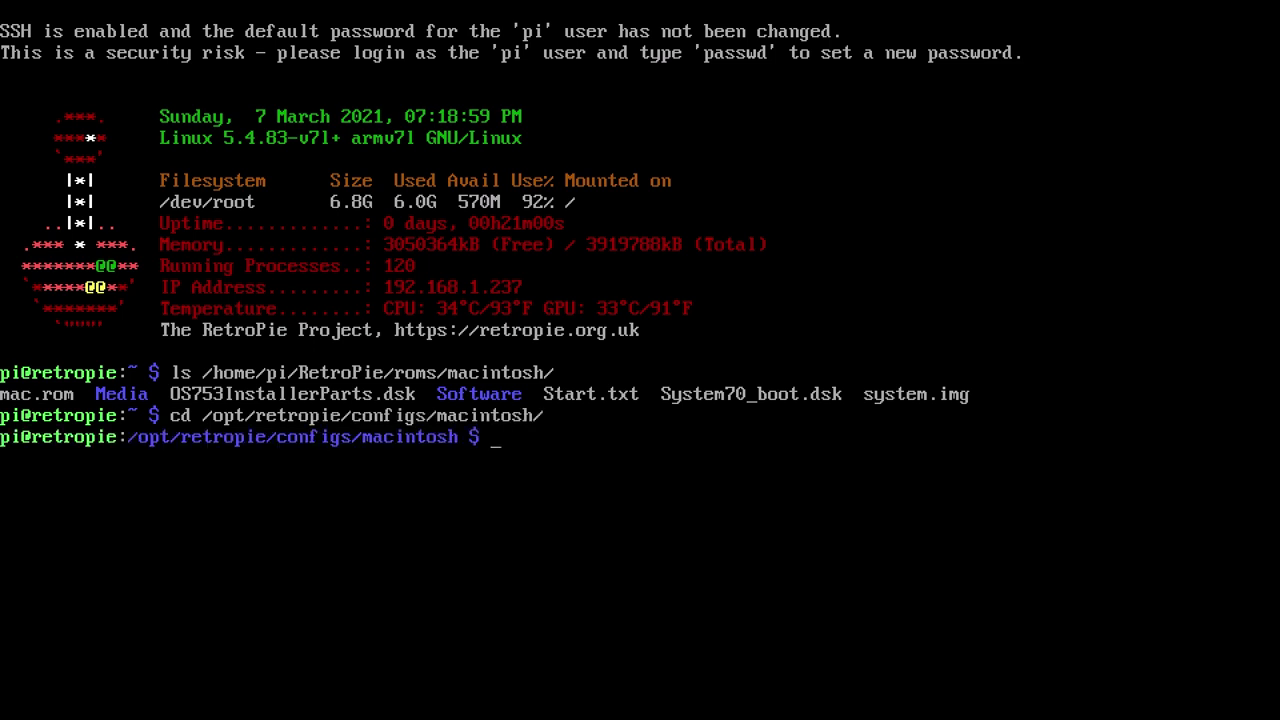
pyautogui.write('ls')
pyautogui.press('Return')
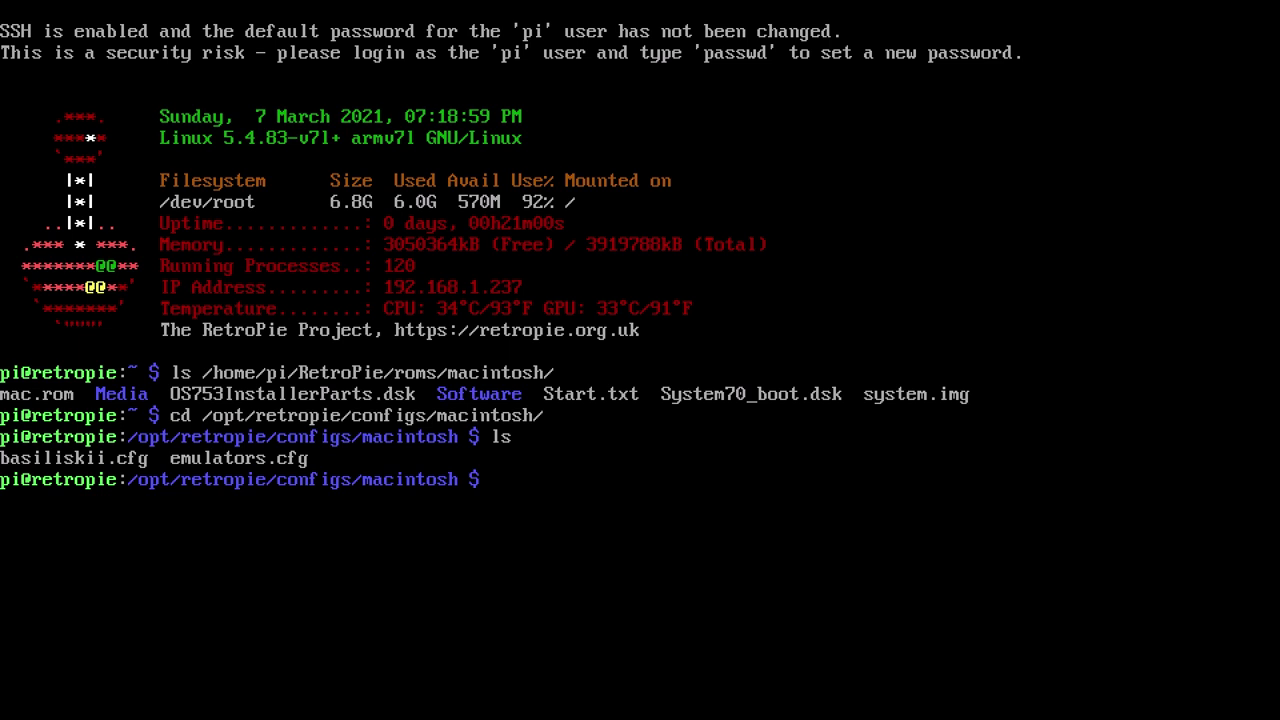
pyautogui.write('vi emu')
pyautogui.press('Tab')
pyautogui.press('Return')
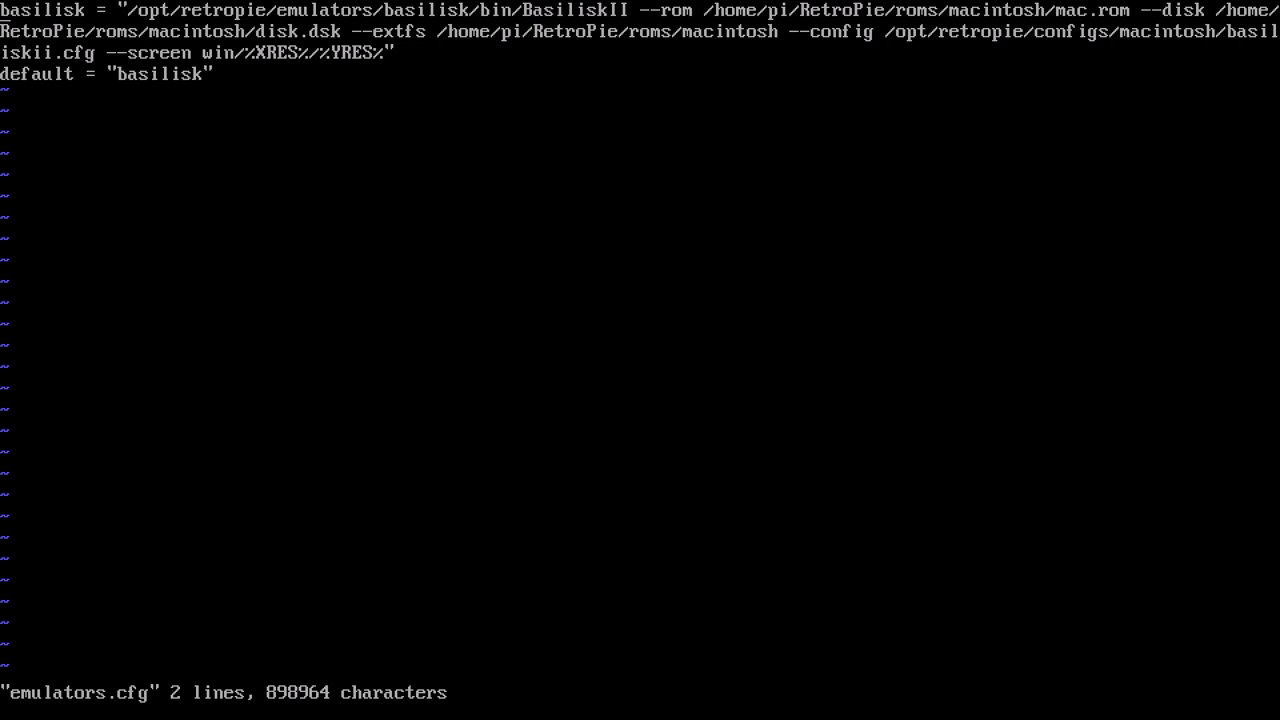
# Delete the --disk …/disk.dsk option from the basilisk launch line and save with :wq
pyautogui.write('/--disk')
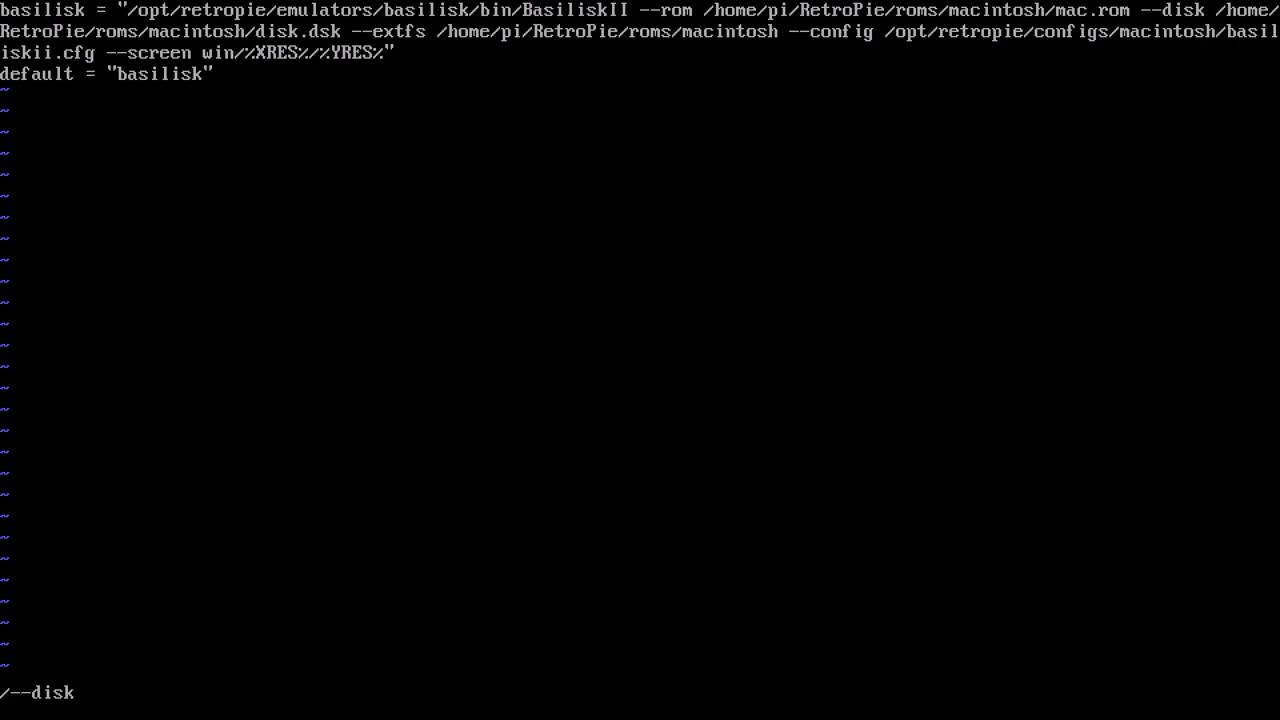
pyautogui.press('x')
pyautogui.press('x')
pyautogui.press('x')
pyautogui.press('x')
pyautogui.press('x')
pyautogui.press('x')
pyautogui.press('x')
pyautogui.press('x')
pyautogui.press('x')
pyautogui.press('x')
pyautogui.press('x')
pyautogui.press('x')
pyautogui.press('x')
pyautogui.press('x')
pyautogui.press('x')
pyautogui.press('x')
pyautogui.press('x')
pyautogui.press('x')
pyautogui.press('x')
pyautogui.press('x')
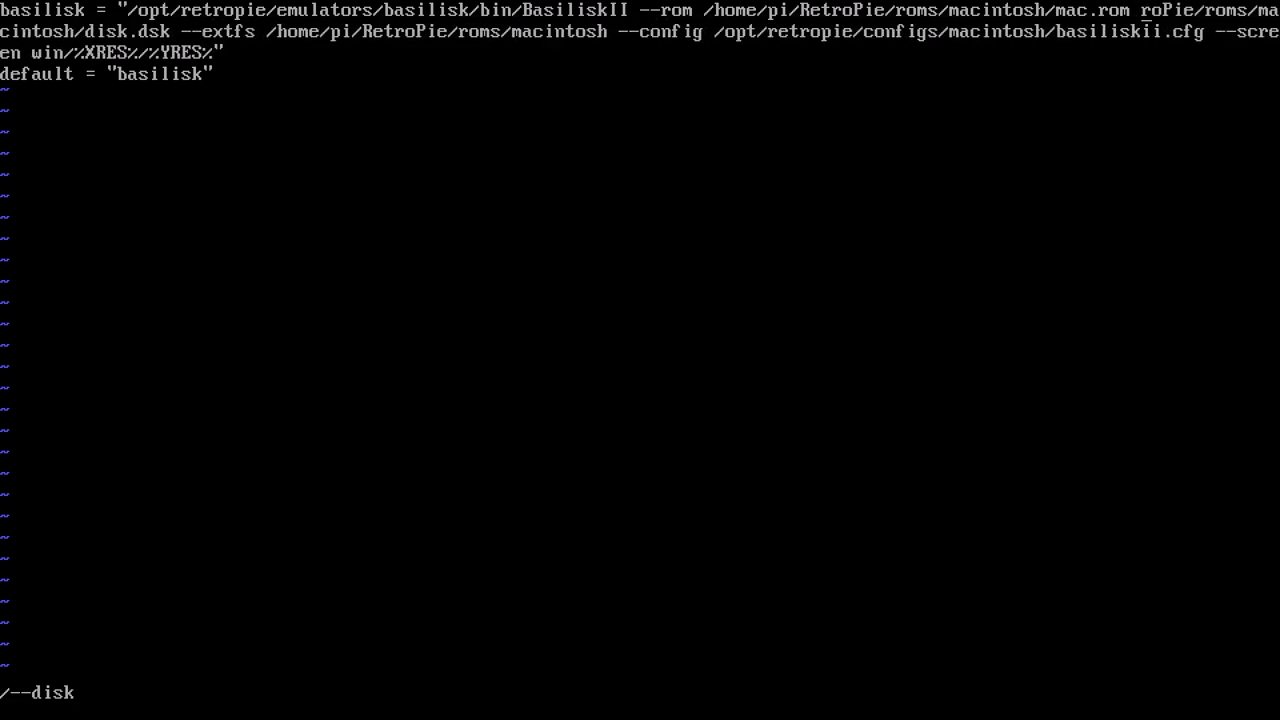
pyautogui.press('x')
pyautogui.press('x')
pyautogui.press('x')
pyautogui.press('x')
pyautogui.press('x')
pyautogui.press('x')
pyautogui.press('x')
pyautogui.press('x')
pyautogui.press('x')
pyautogui.press('x')
pyautogui.press('x')
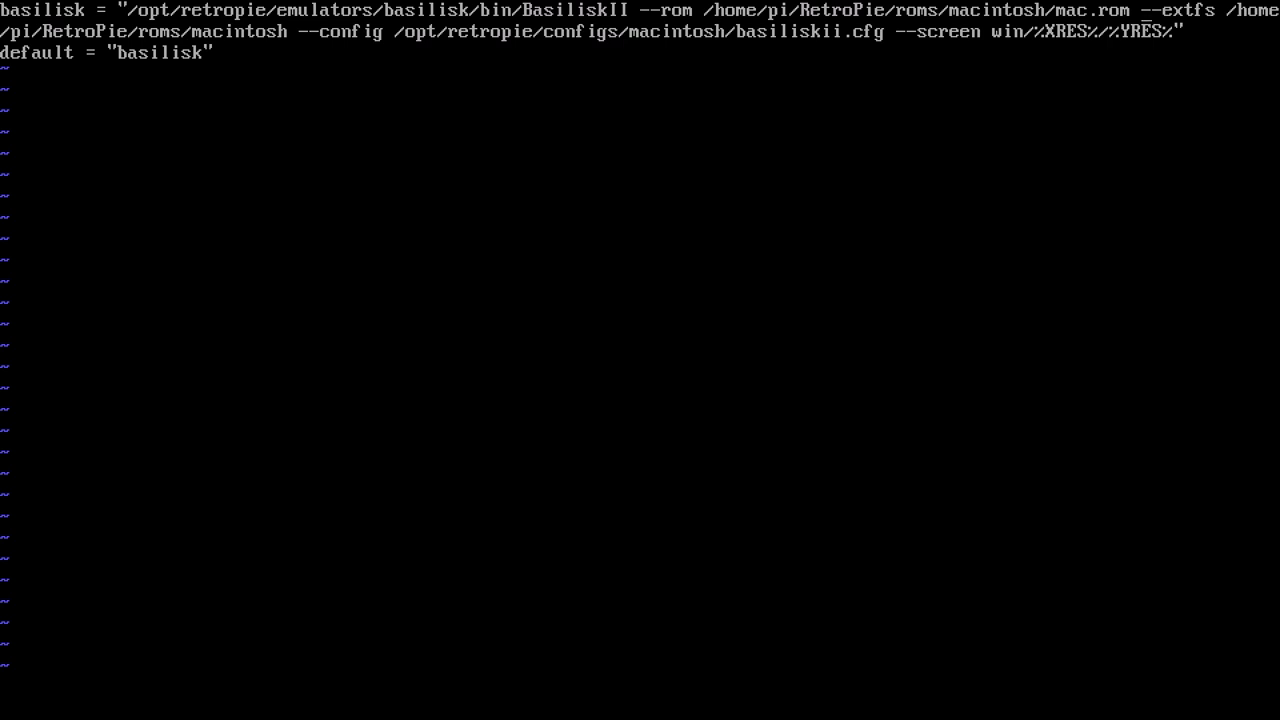
pyautogui.write(':wq')
pyautogui.press('Return')
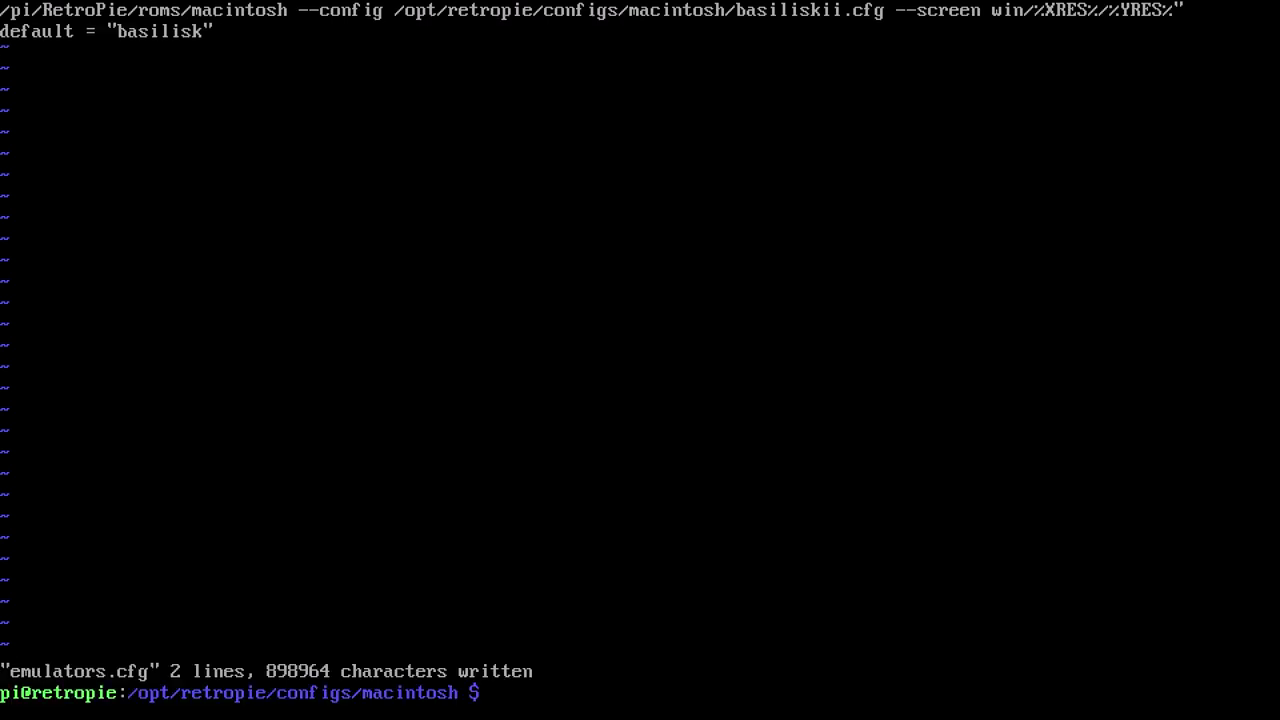
# Open basiliskii.cfg in vi and add a disk line for /home/pi/RetroPie/roms/macintosh/System70_boot.dsk
pyautogui.write('vi basiliskii.cfg')
pyautogui.press('Return')
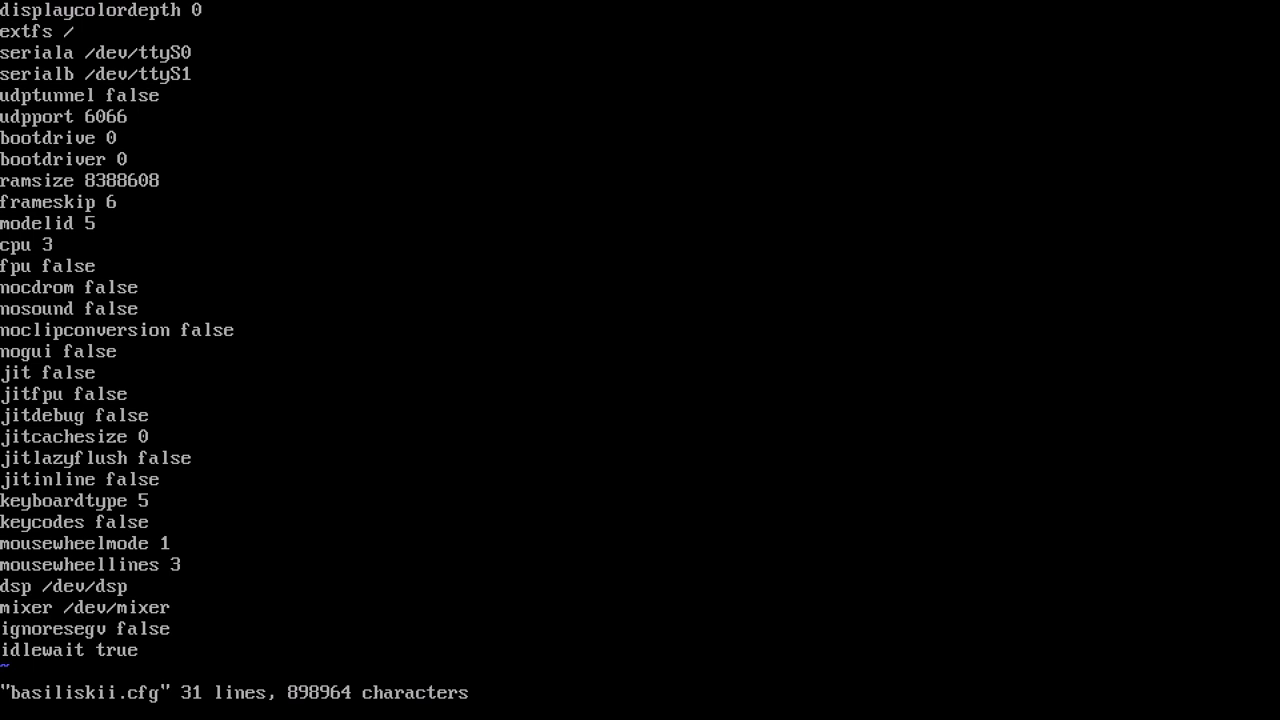
pyautogui.write('odis')
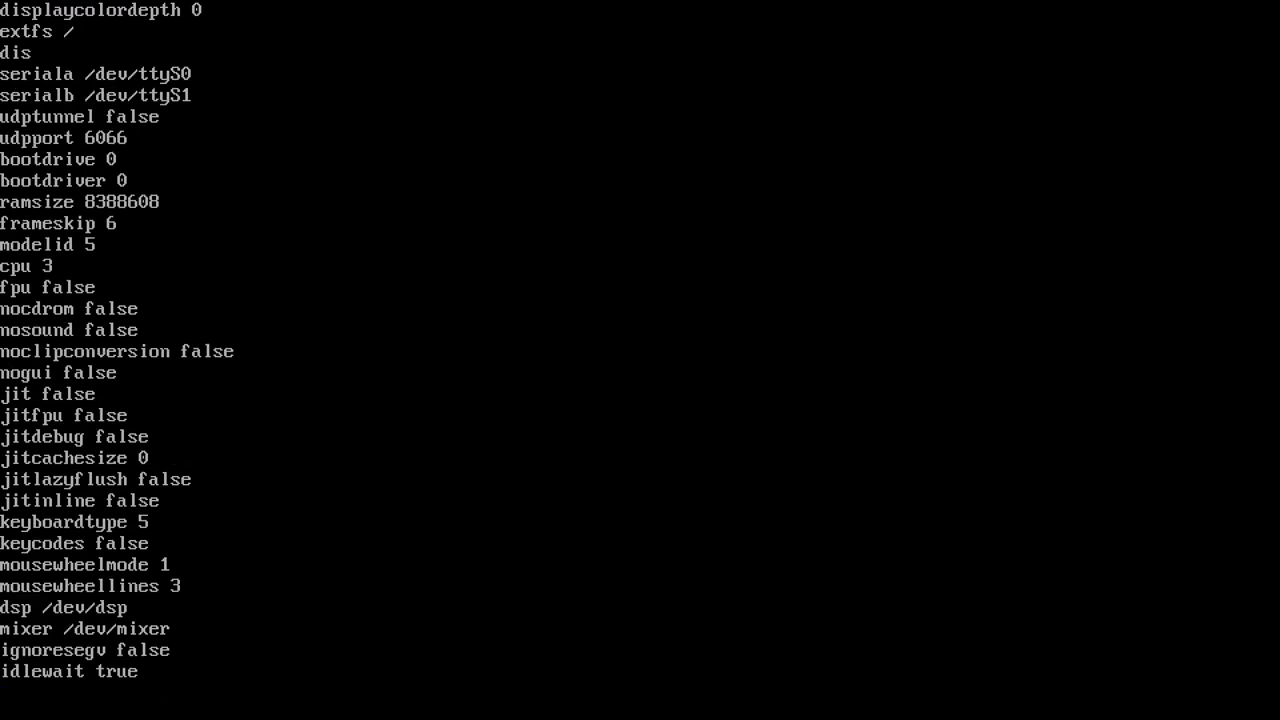
pyautogui.write('k /home/pi/R')
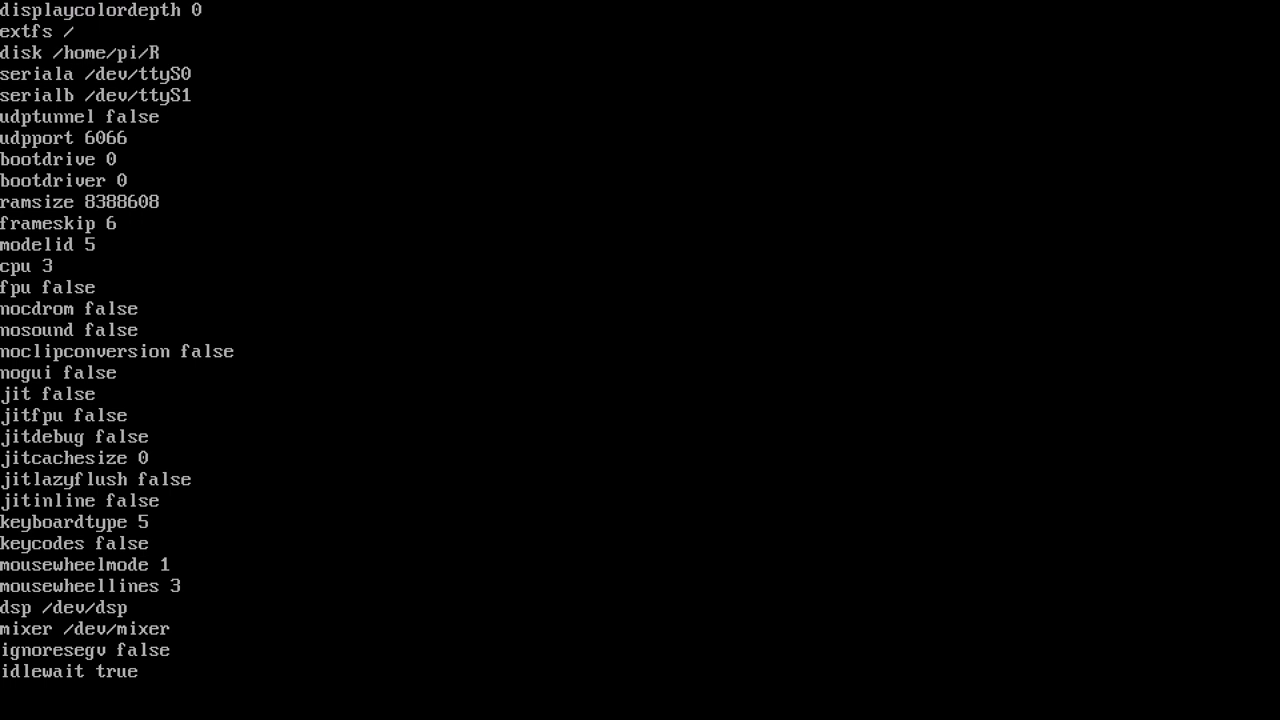
pyautogui.write('etroPie/roms/')
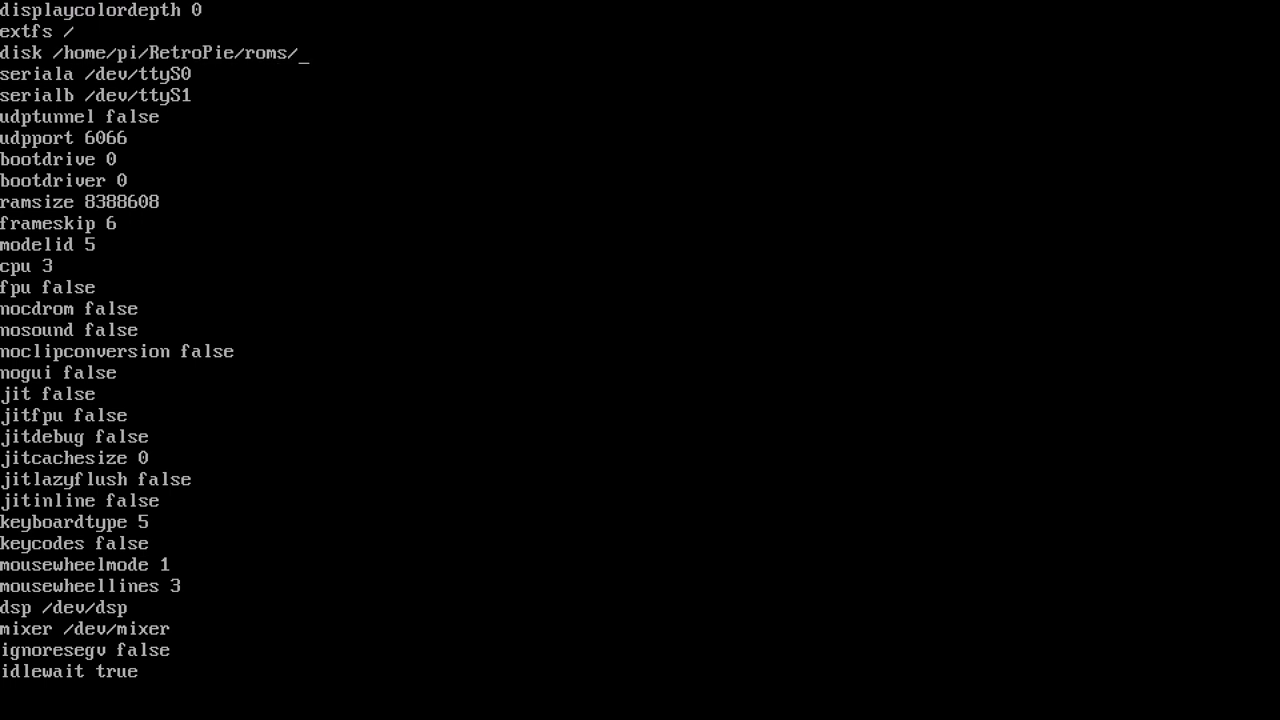
pyautogui.write('macintosh')
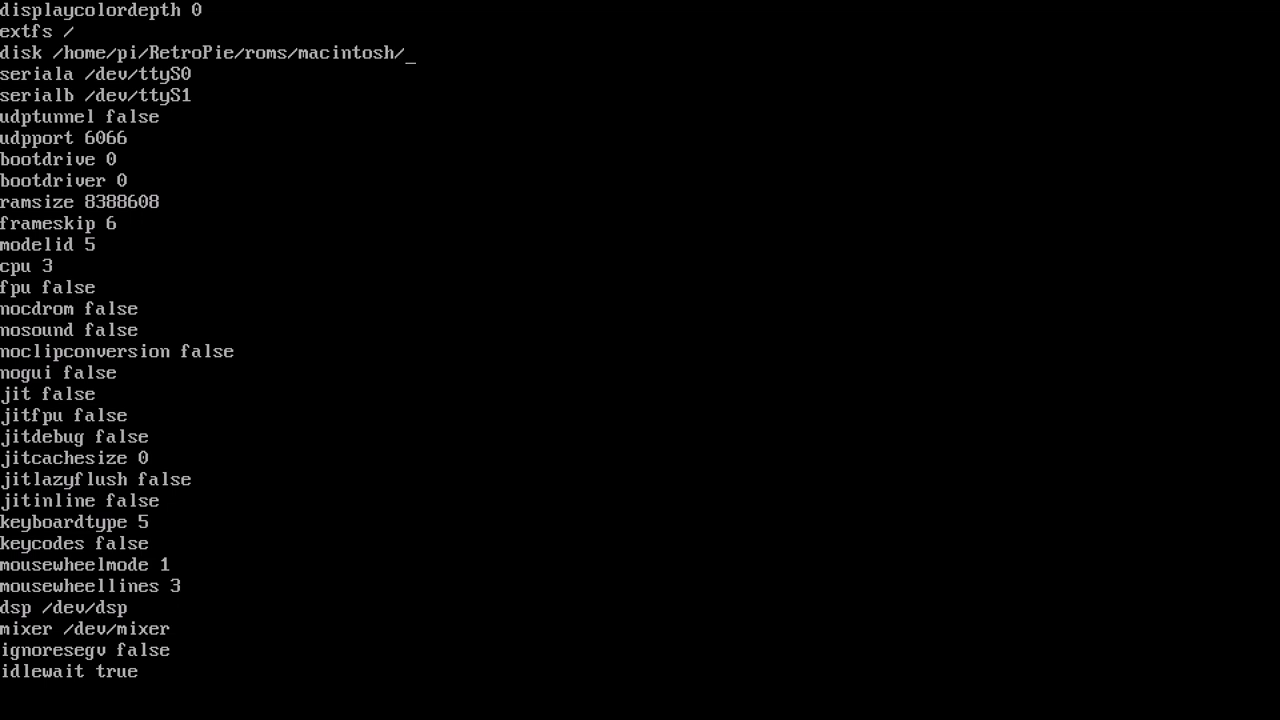
pyautogui.write('/System70_boot.')
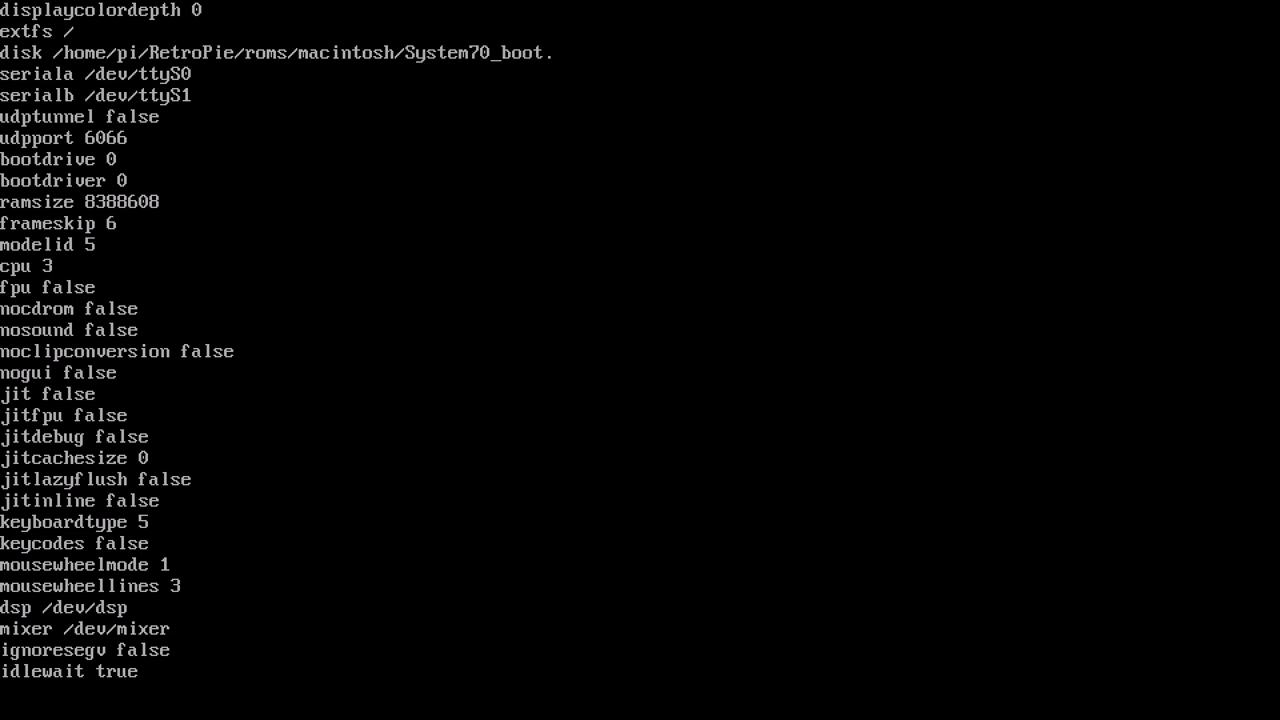
pyautogui.write('dsk')
# Duplicate the disk line for system.img and OS753InstallerParts.dsk, and set frameskip to 0
pyautogui.hotkey('ctrl', 'u')
pyautogui.hotkey('ctrl', 'u')
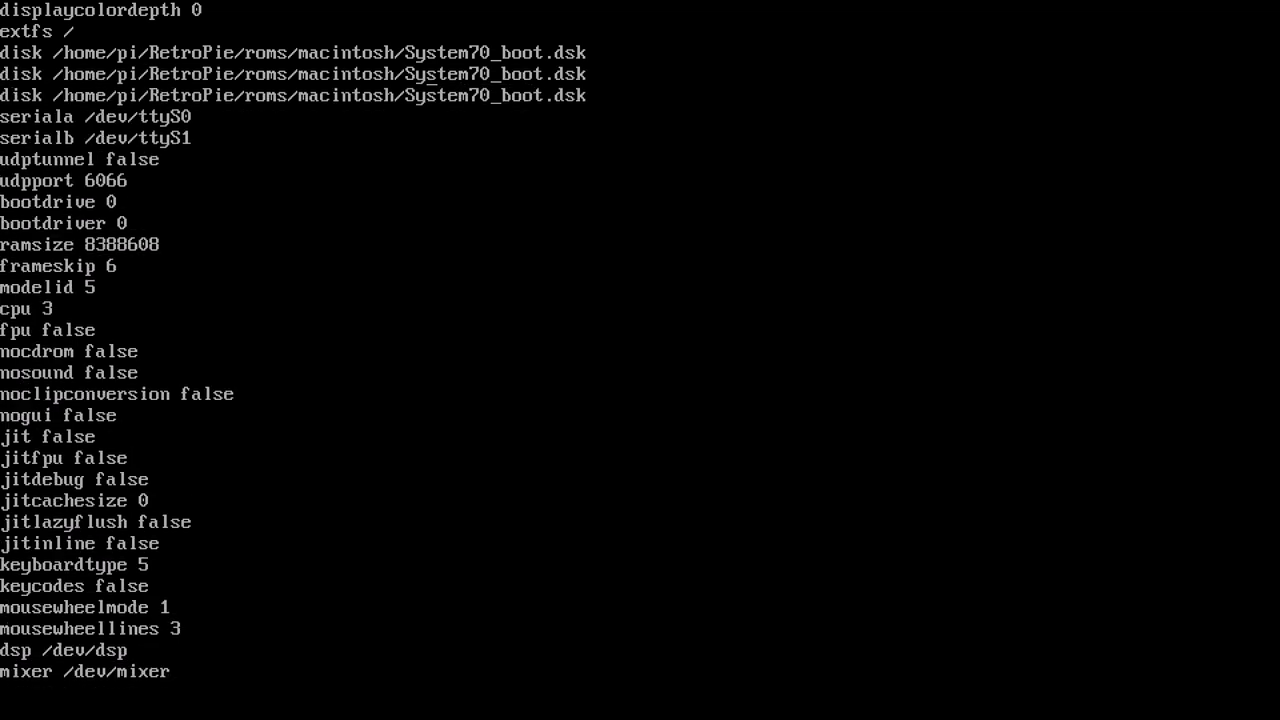
pyautogui.press('Up')
pyautogui.write('system.img')
pyautogui.press('Return')
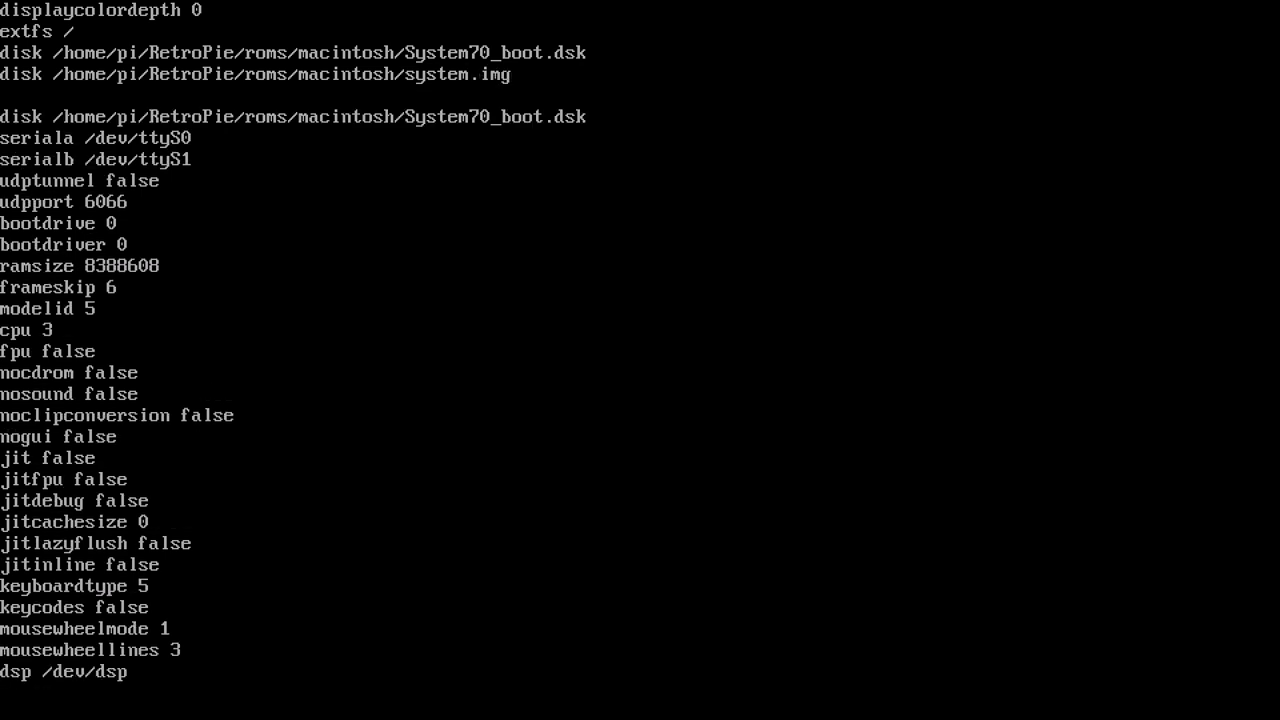
pyautogui.press('BackSpace')
pyautogui.press('Left')
pyautogui.press('Left')
pyautogui.press('Left')
pyautogui.press('Left')
pyautogui.press('Left')
pyautogui.press('Left')
pyautogui.press('Left')
pyautogui.press('Left')
pyautogui.press('Left')
pyautogui.press('Left')
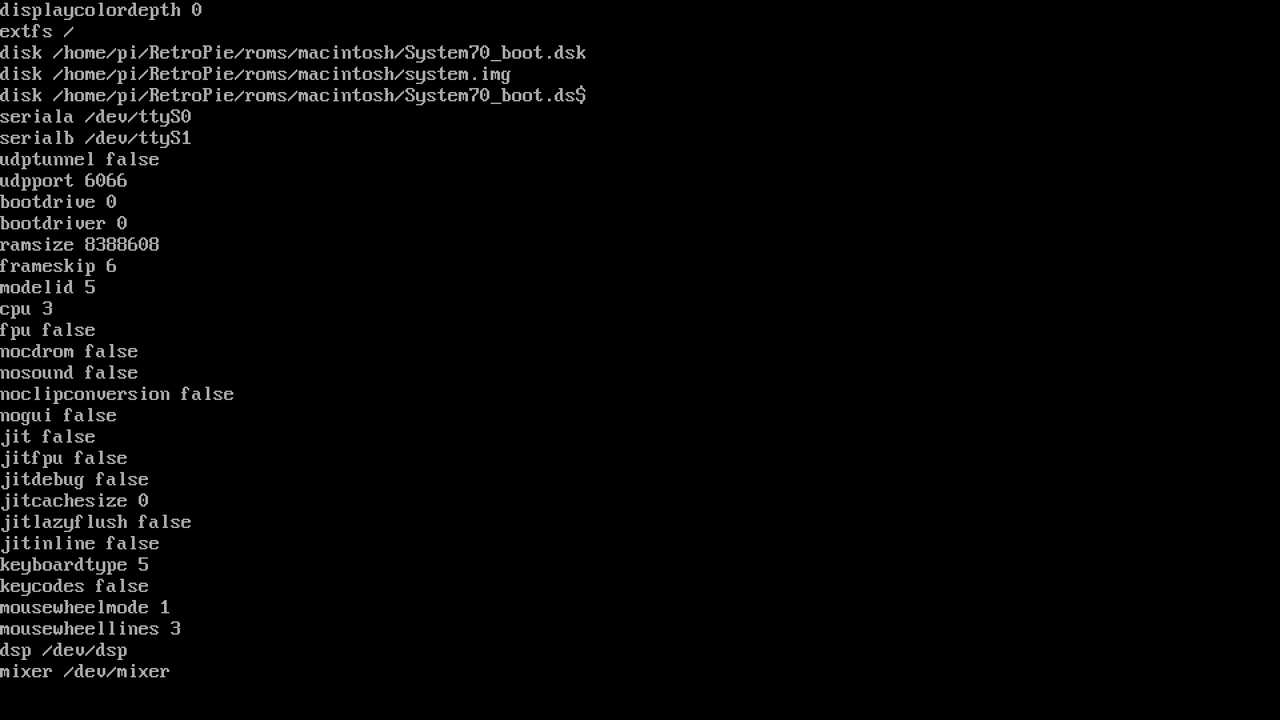
pyautogui.write('OS75')
pyautogui.write('InstallerParts.dsk')
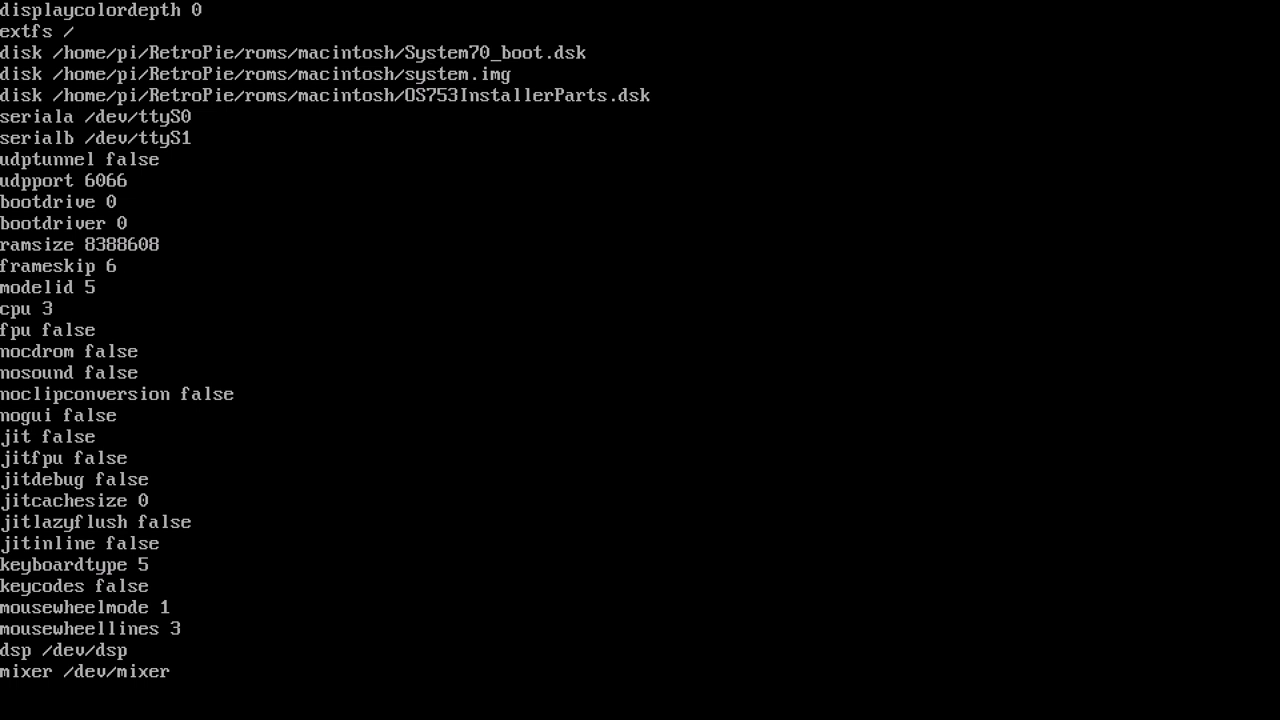
pyautogui.press('BackSpace')
pyautogui.write('0')
# Set cpu to 68040 and fpu to true, save basiliskii.cfg, and exit the shell
pyautogui.write('0040')
pyautogui.press('BackSpace')
pyautogui.press('BackSpace')
pyautogui.press('BackSpace')
pyautogui.press('BackSpace')
pyautogui.press('BackSpace')
pyautogui.write('true')
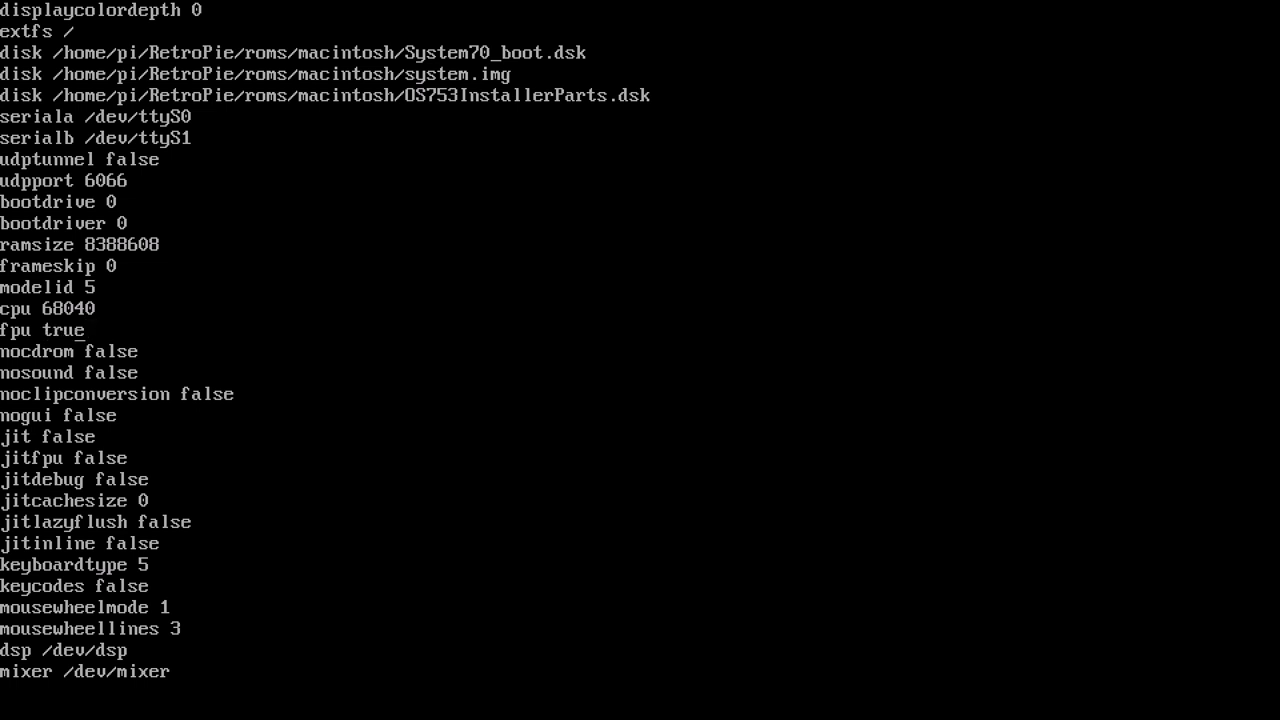
pyautogui.write('wq')
pyautogui.press('Return')
pyautogui.write('exit')
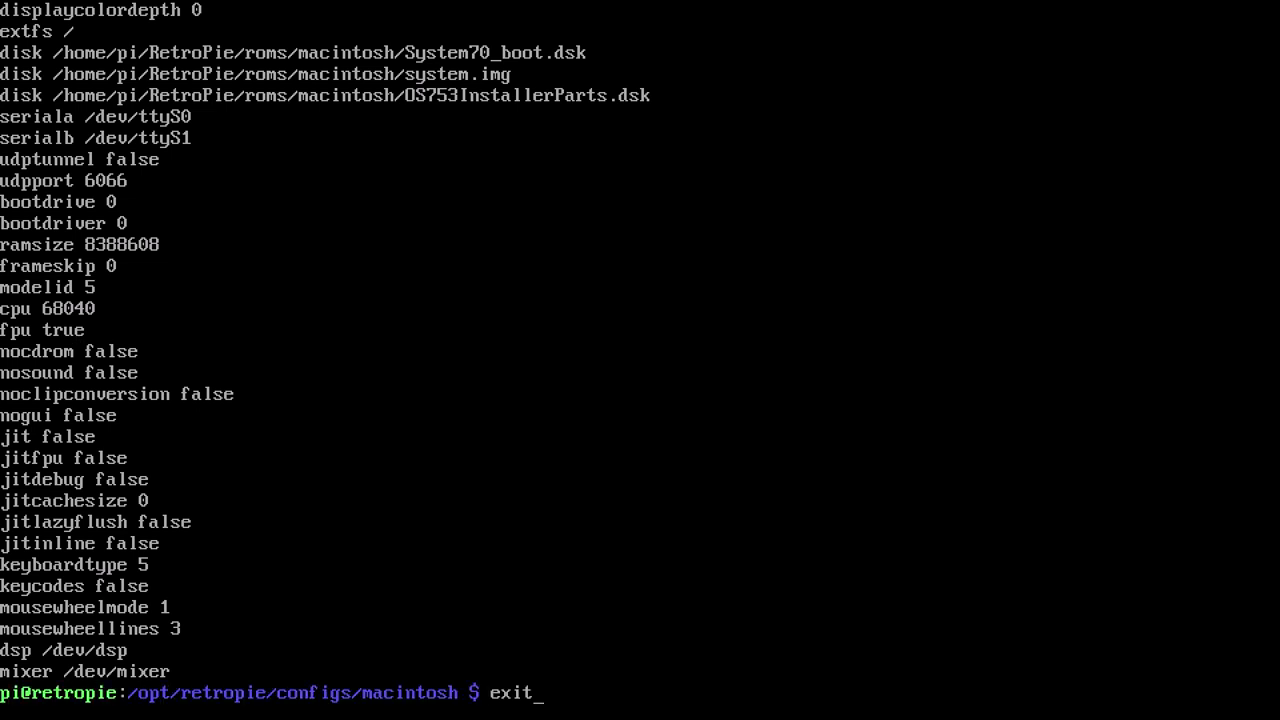
pyautogui.press('Return')
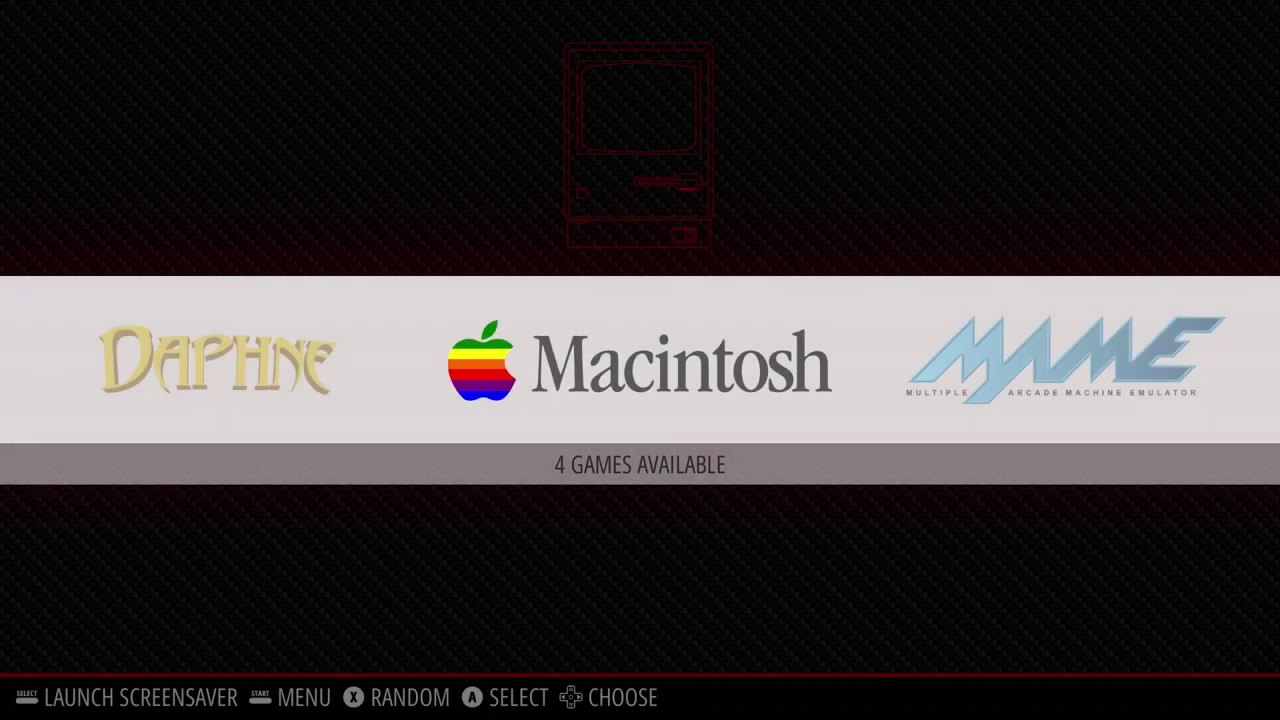
# Open the Macintosh list and launch the START entry in Basilisk II
pyautogui.press('Return')
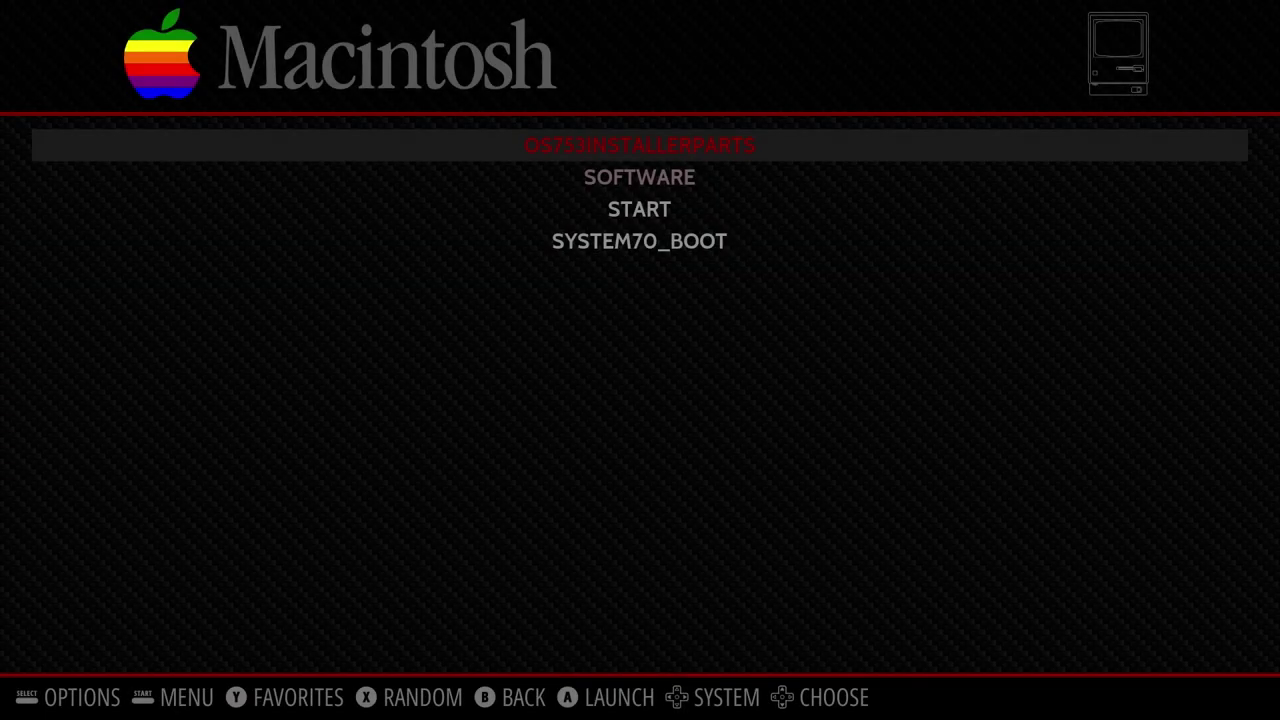
pyautogui.press('Down')
pyautogui.press('Down')
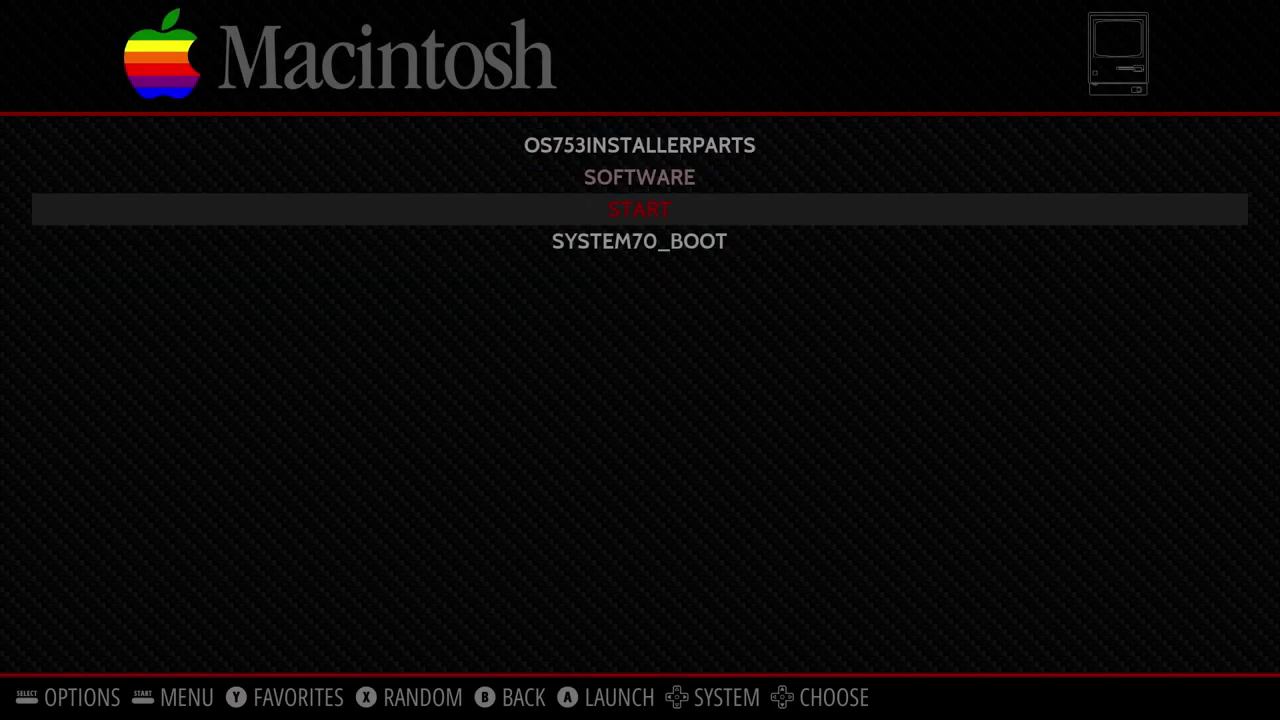
pyautogui.press('Return')
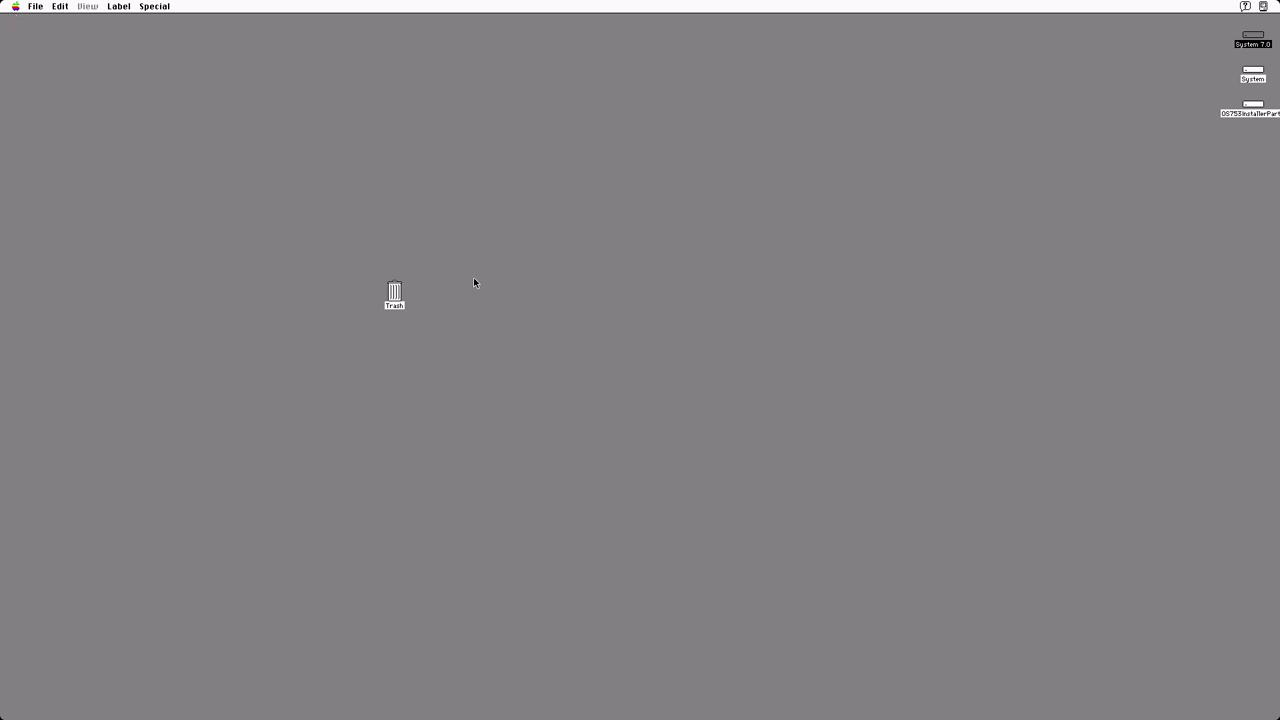
# Install System 7.5.3 onto the System disk with the Installer, then shut down the emulated Mac
pyautogui.doubleClick(1250, 72)
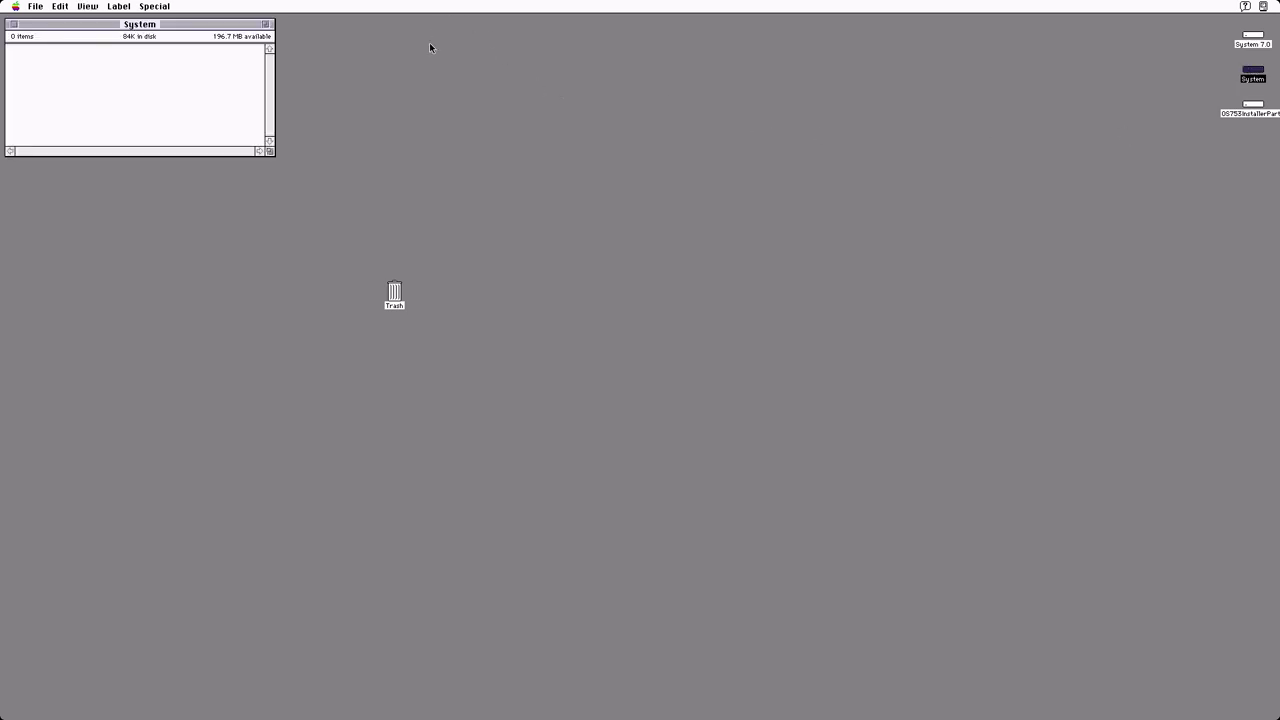
pyautogui.click(15, 26)
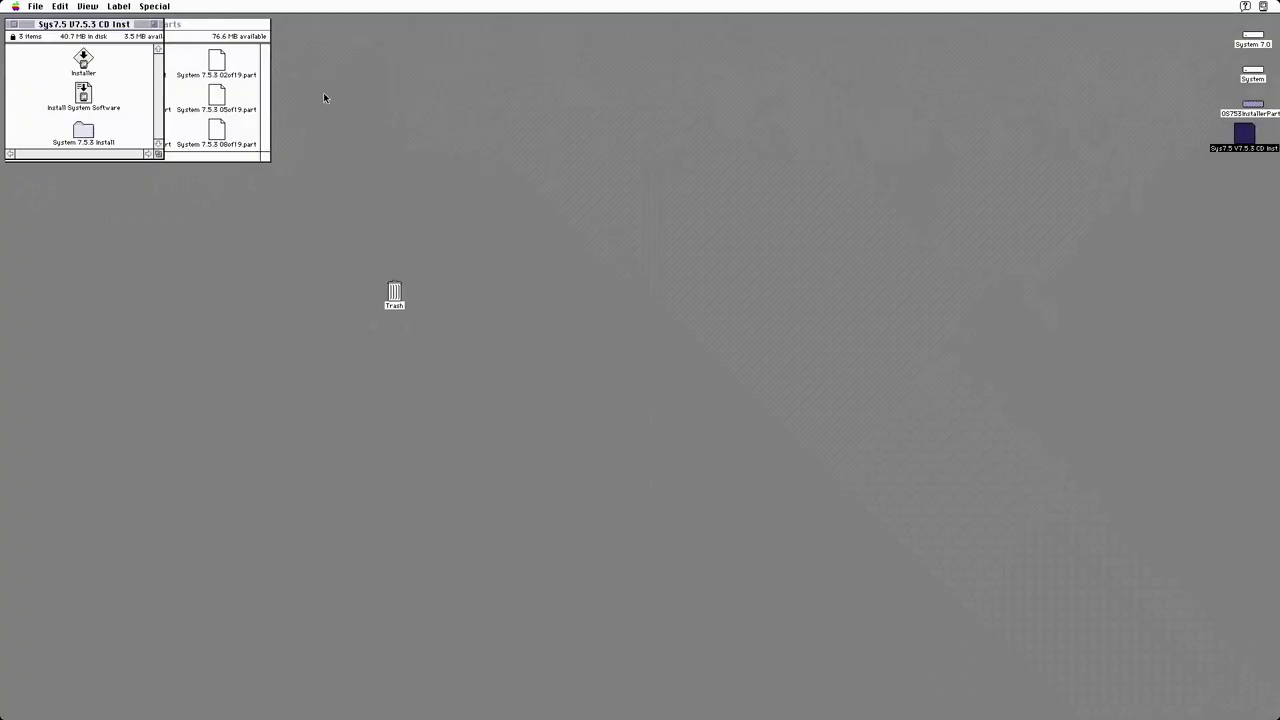
pyautogui.doubleClick(83, 62)
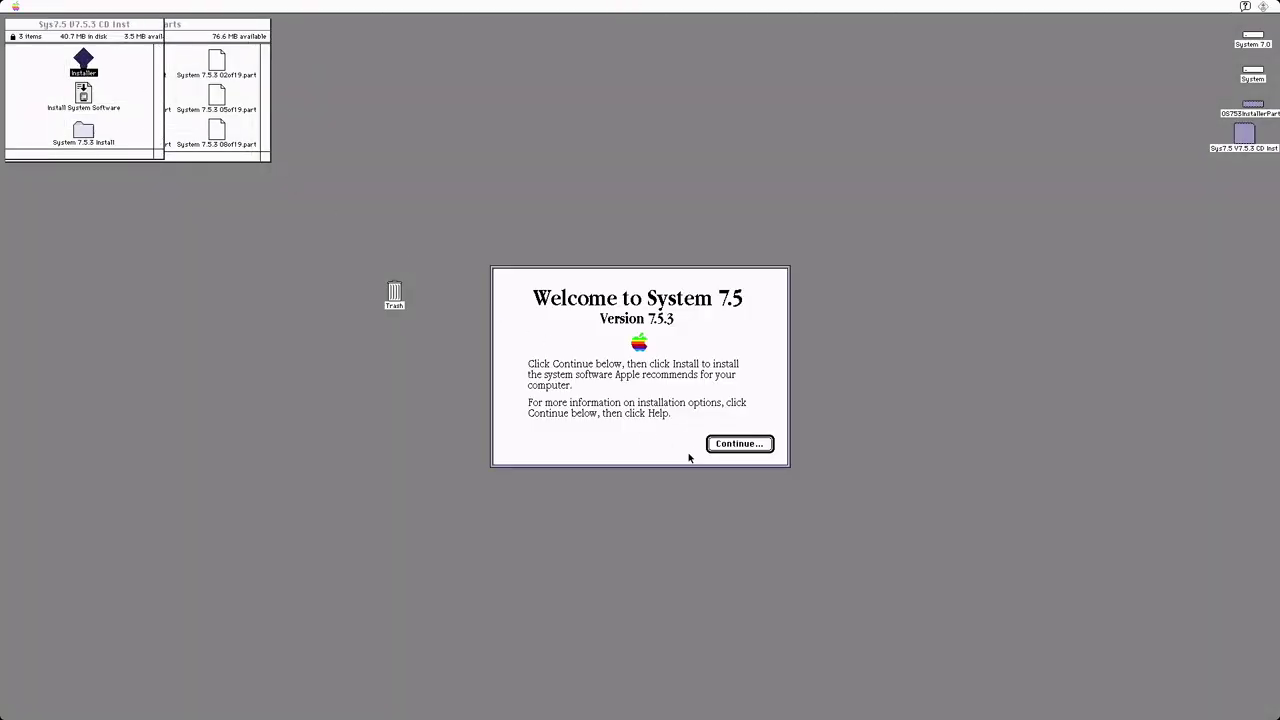
pyautogui.click(727, 445)
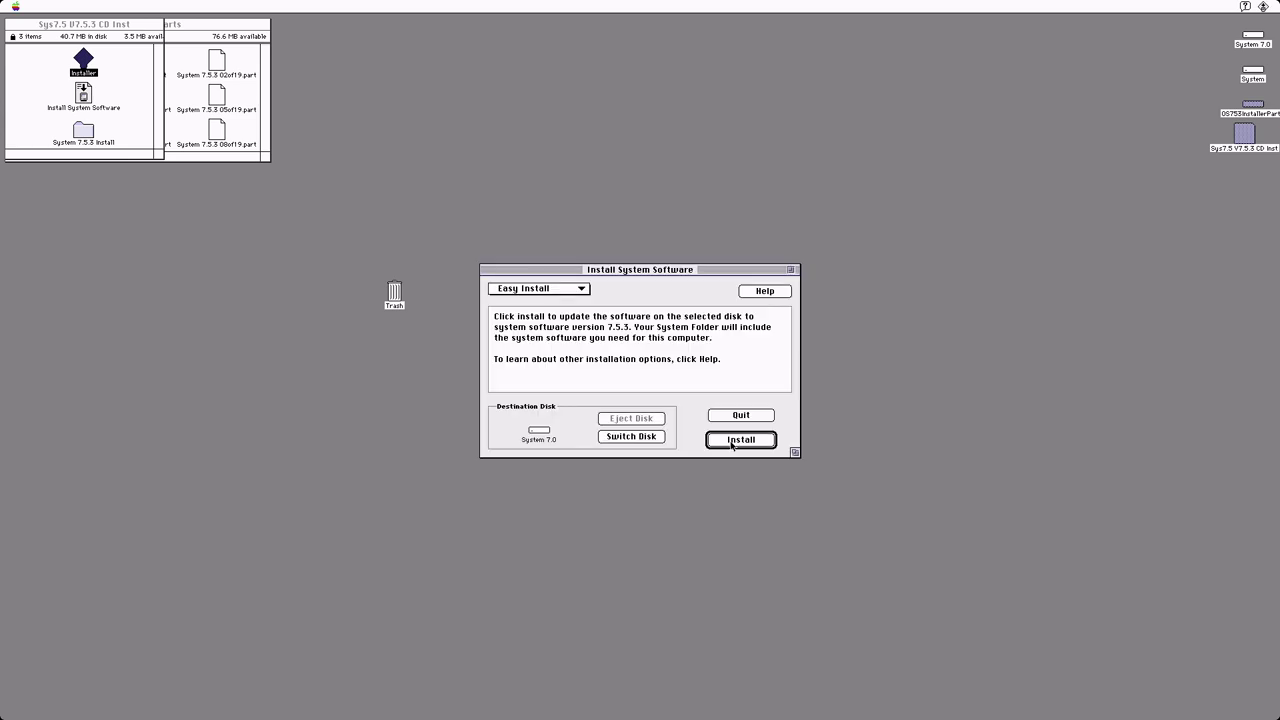
pyautogui.click(629, 441)
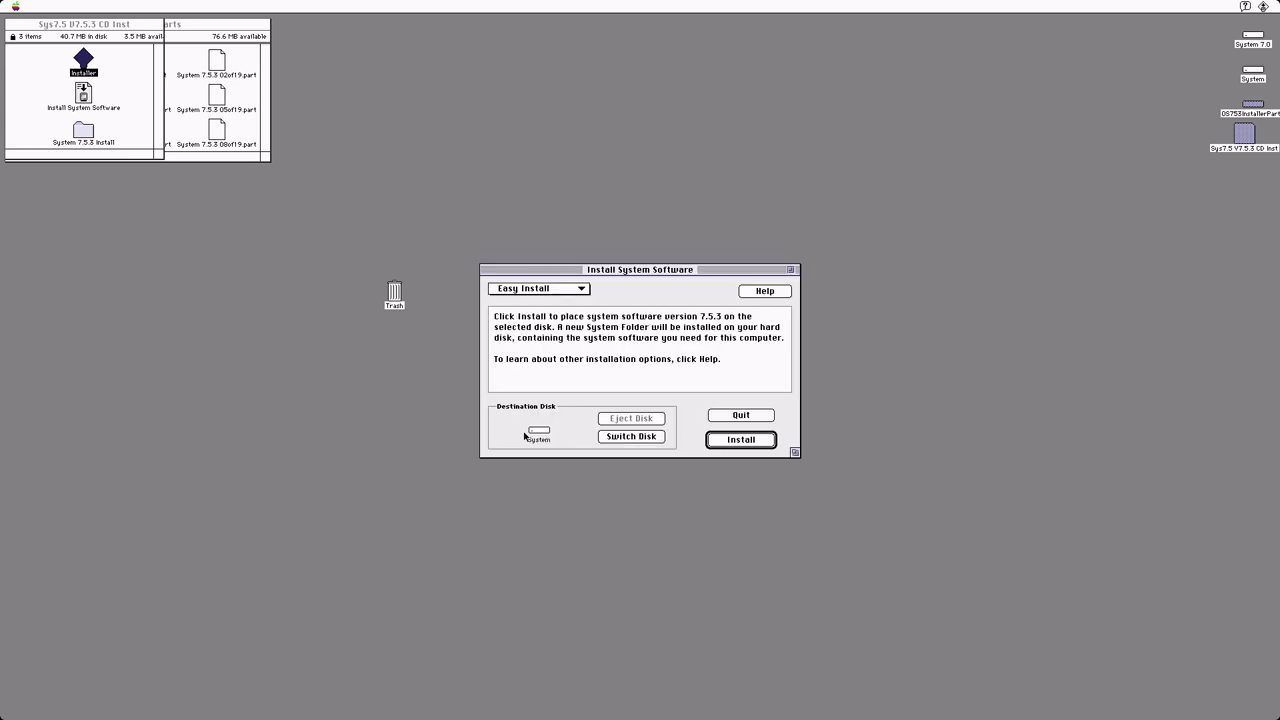
pyautogui.click(751, 444)
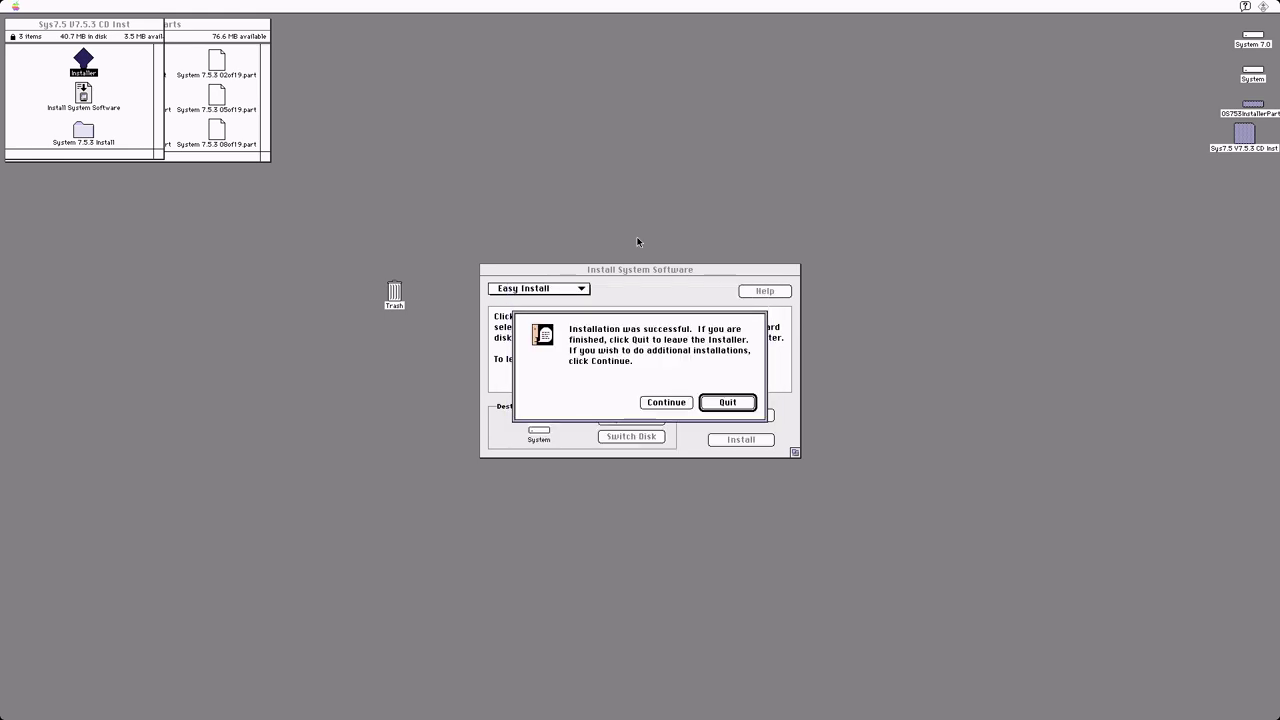
pyautogui.click(714, 406)
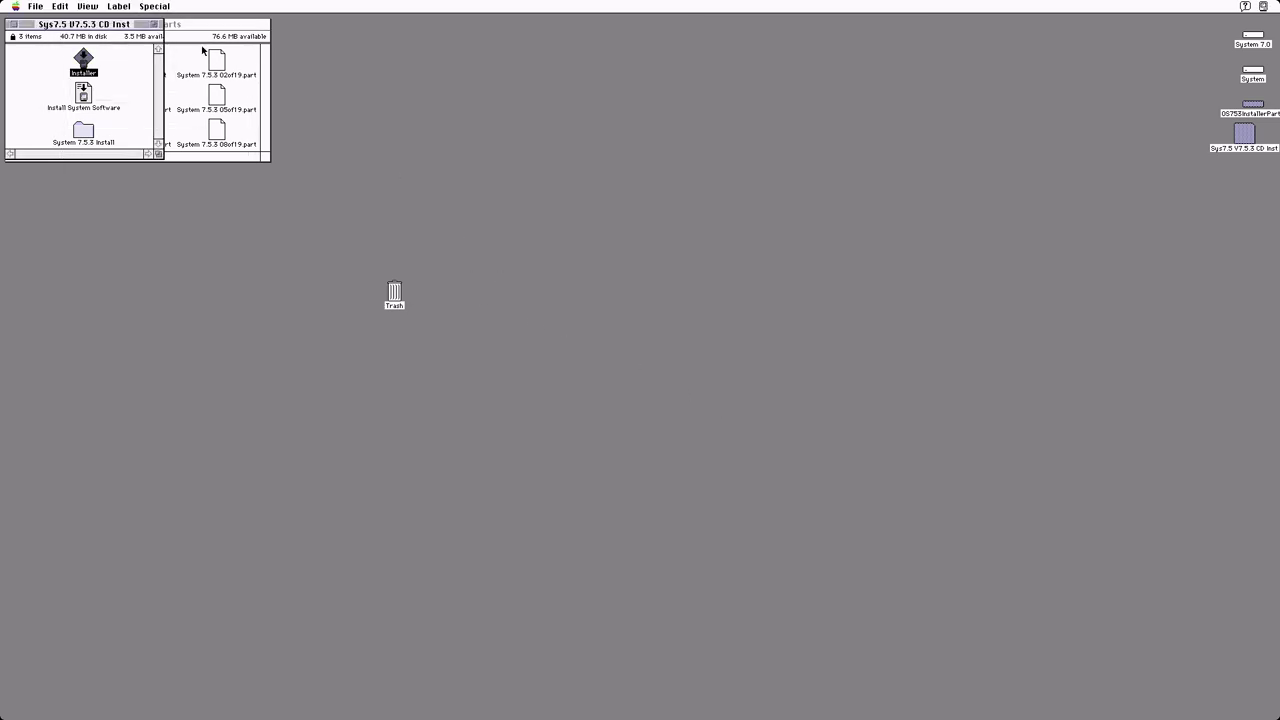
pyautogui.moveTo(155, 6); pyautogui.dragTo(170, 90)
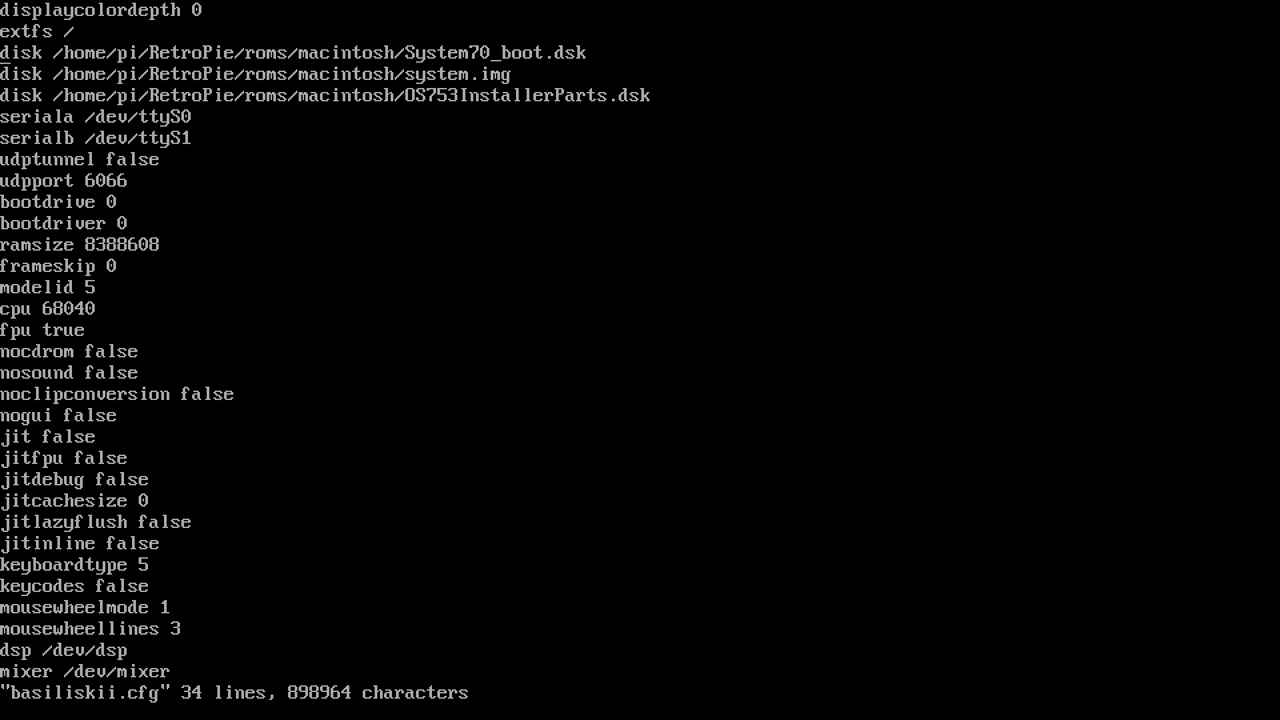
# Remove an obsolete disk line, set ramsize to 33554432, save, and exit to relaunch Basilisk II
pyautogui.press('Down')
pyautogui.press('Down')
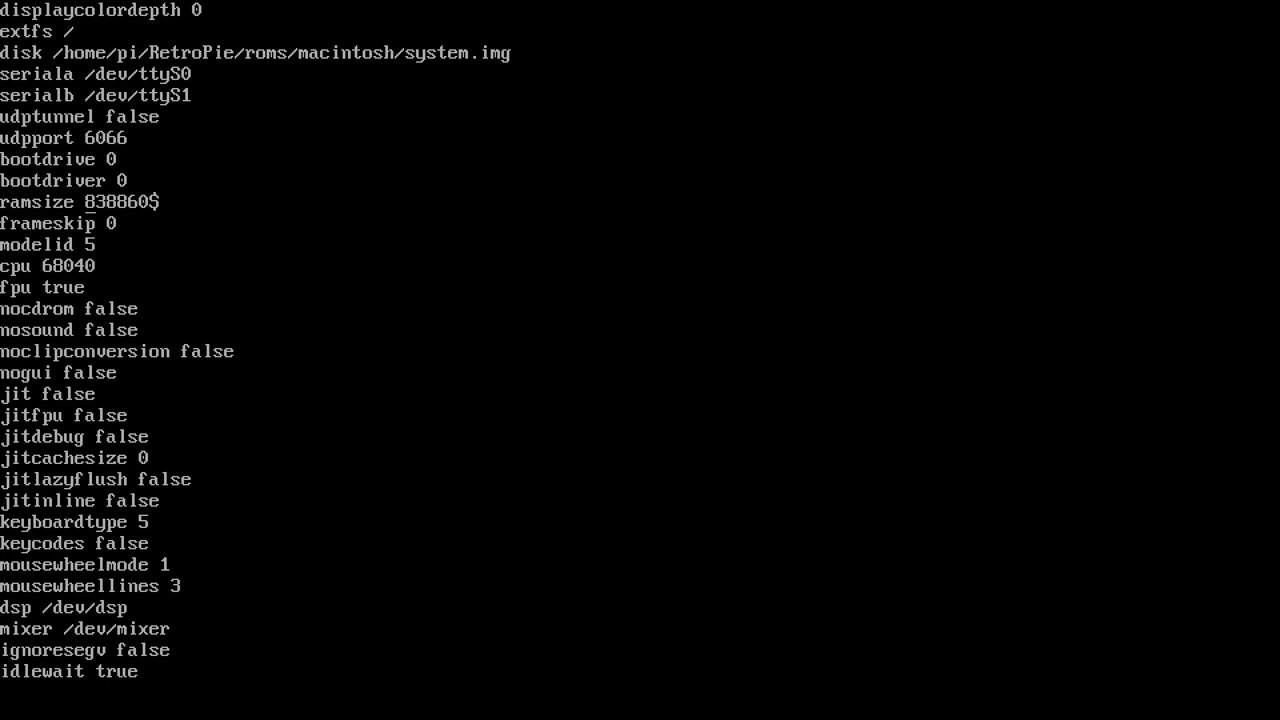
pyautogui.press('Delete')
pyautogui.write('4')
pyautogui.press('Delete')
pyautogui.press('Delete')
pyautogui.write('432:wq')
pyautogui.press('Return')
pyautogui.write('exit')
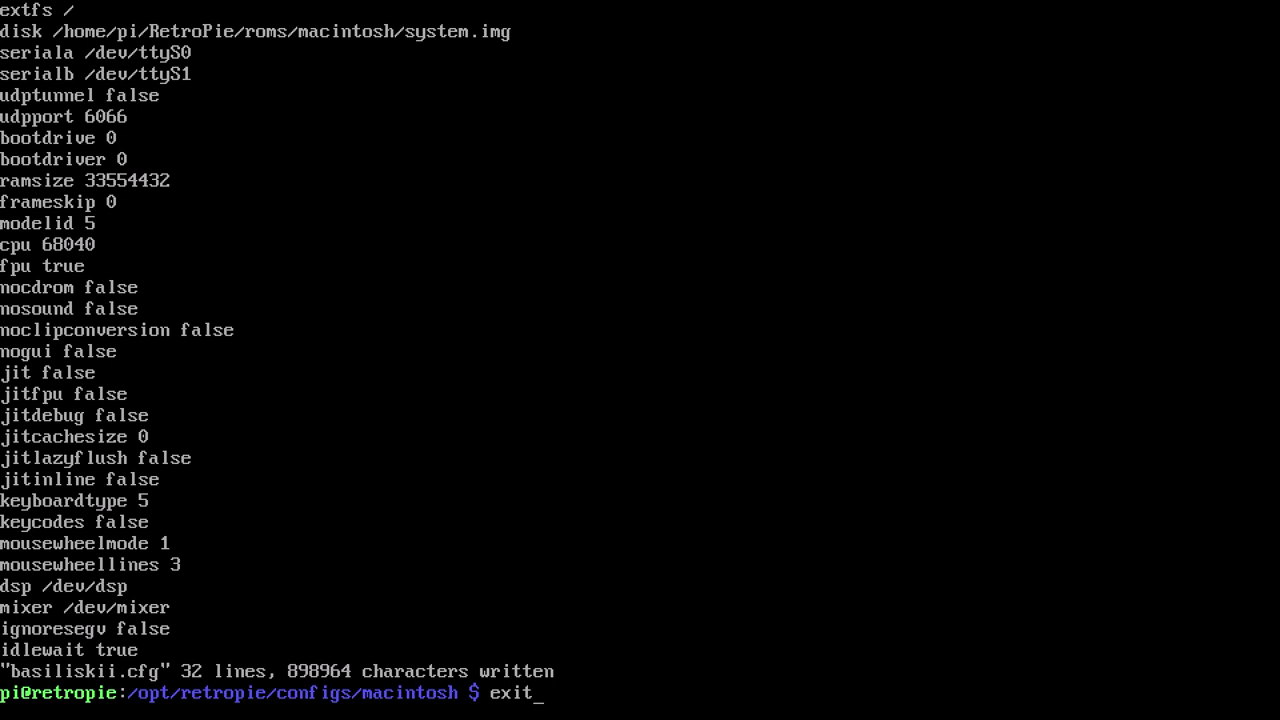
pyautogui.press('Return')
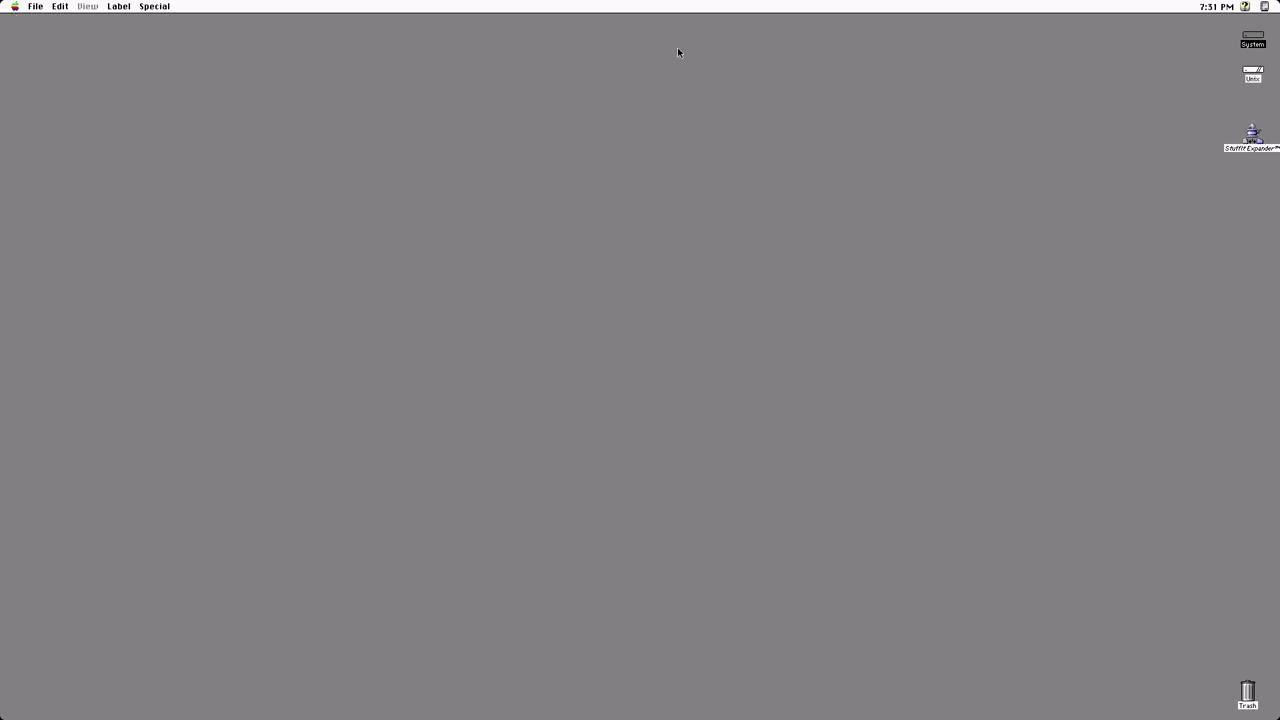
# Open the System and Unix disks and copy the Media folder onto the System disk
pyautogui.doubleClick(1251, 38)
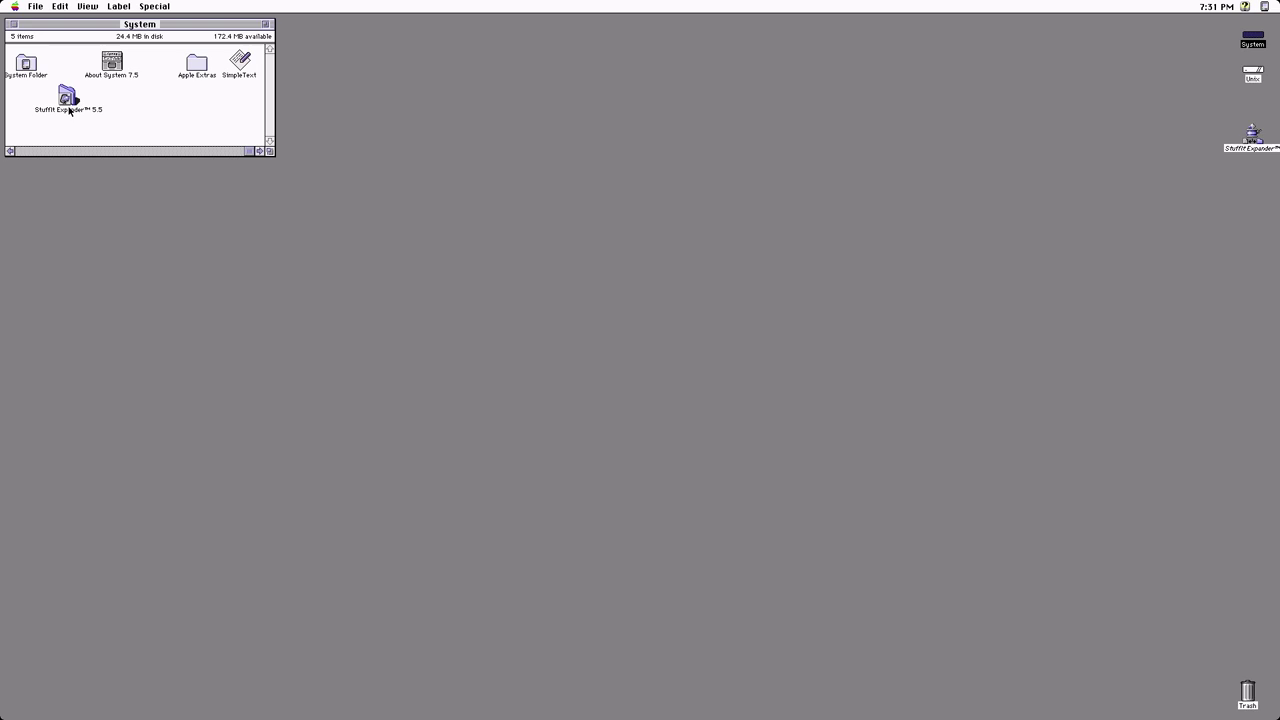
pyautogui.click(1255, 77)
pyautogui.doubleClick(1255, 77)
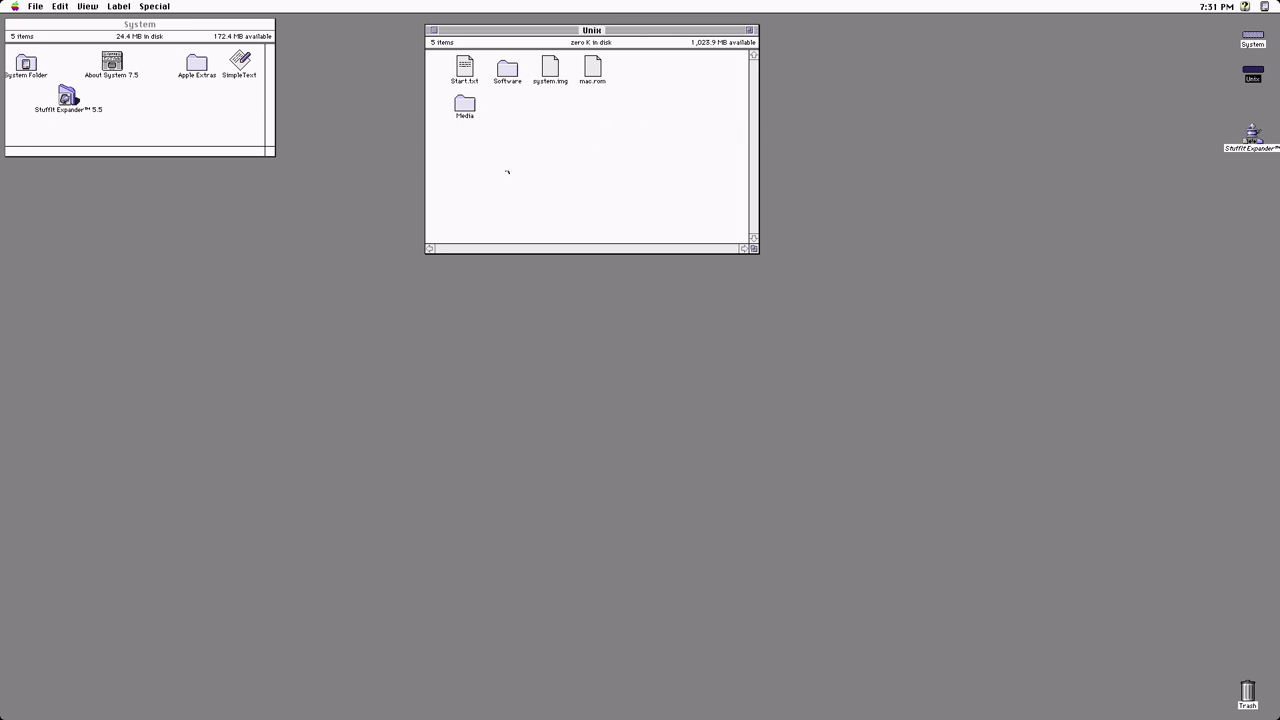
pyautogui.click(272, 153)
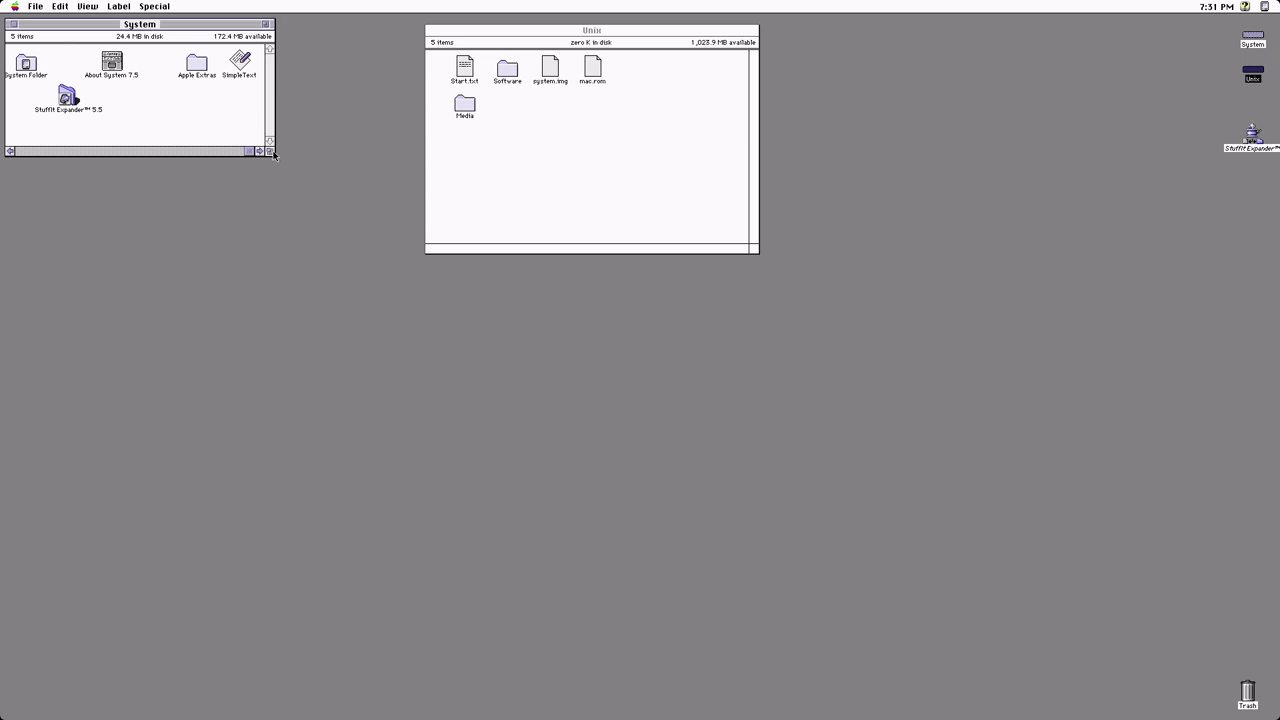
pyautogui.moveTo(272, 153); pyautogui.dragTo(407, 310)
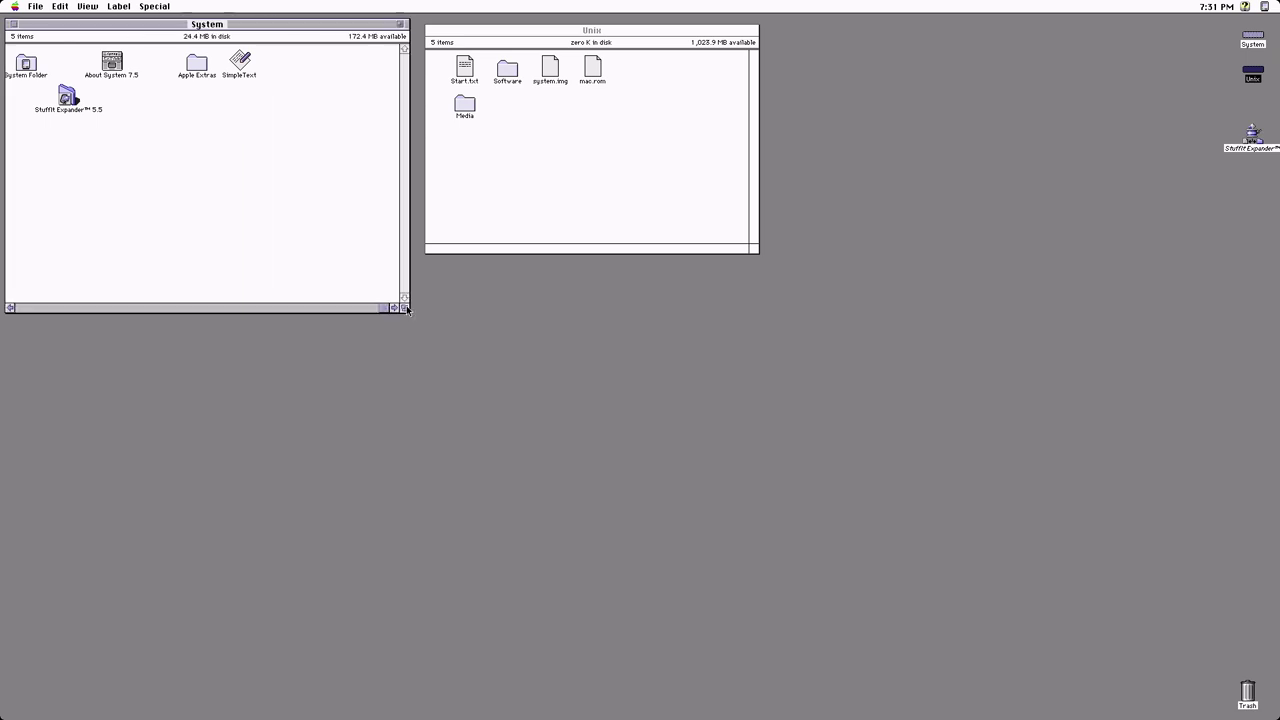
pyautogui.moveTo(462, 110); pyautogui.dragTo(349, 173)
# Copy speedometer-402.hqx from the Unix disk's Software folder onto the System disk
pyautogui.click(487, 177)
pyautogui.click(508, 68)
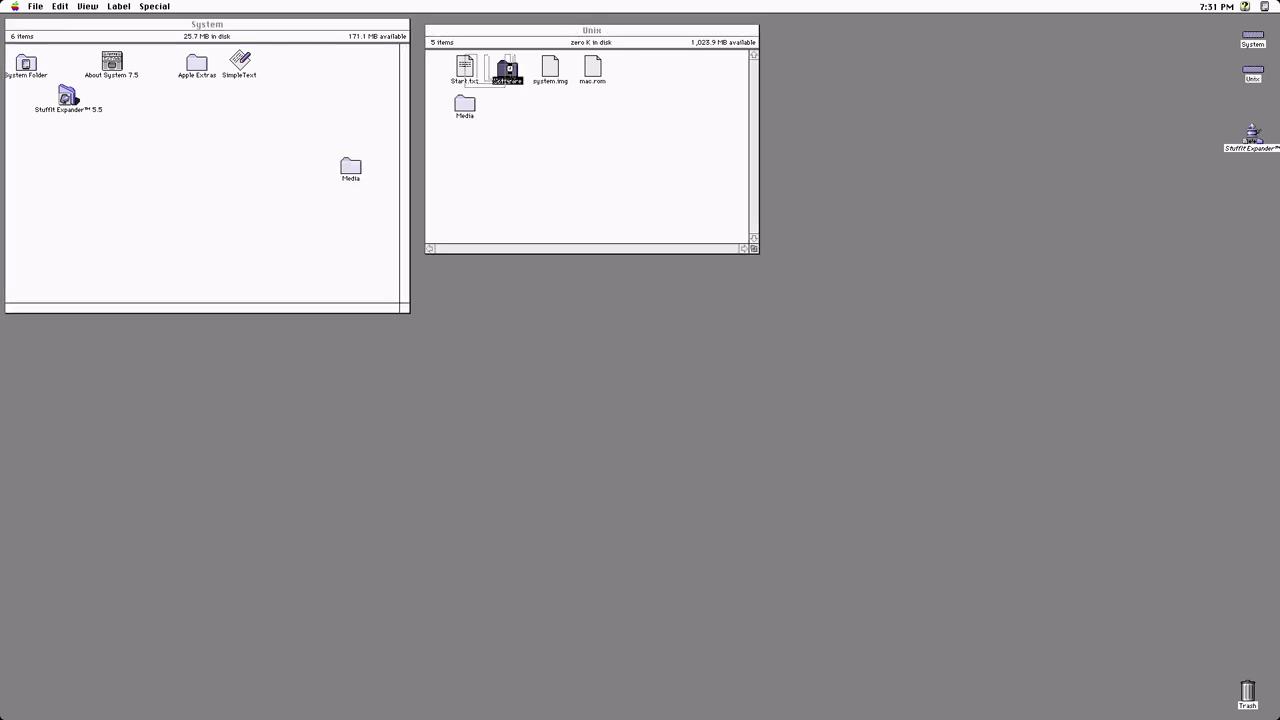
pyautogui.doubleClick(508, 68)
pyautogui.moveTo(241, 26); pyautogui.dragTo(828, 152)
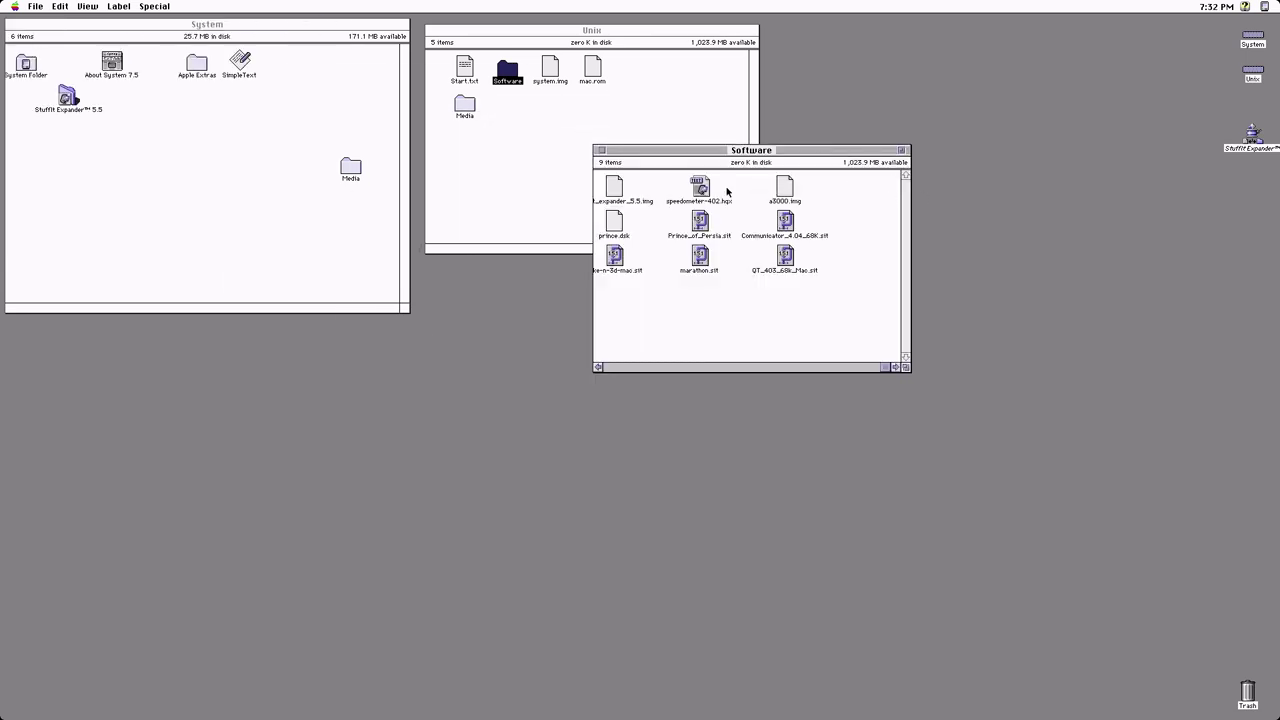
pyautogui.moveTo(700, 190); pyautogui.dragTo(357, 227)
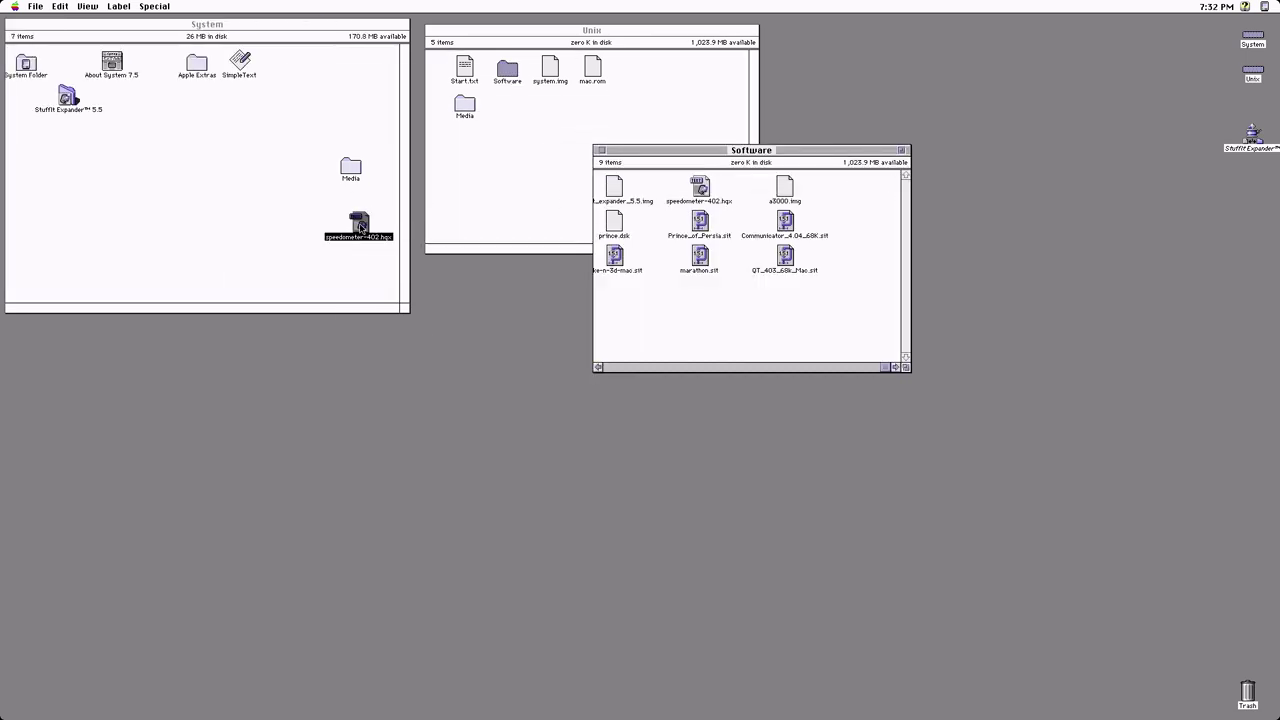
# Expand speedometer-402.hqx, trash the archive, and open the Speedometer 4.02 folder
pyautogui.click(600, 152)
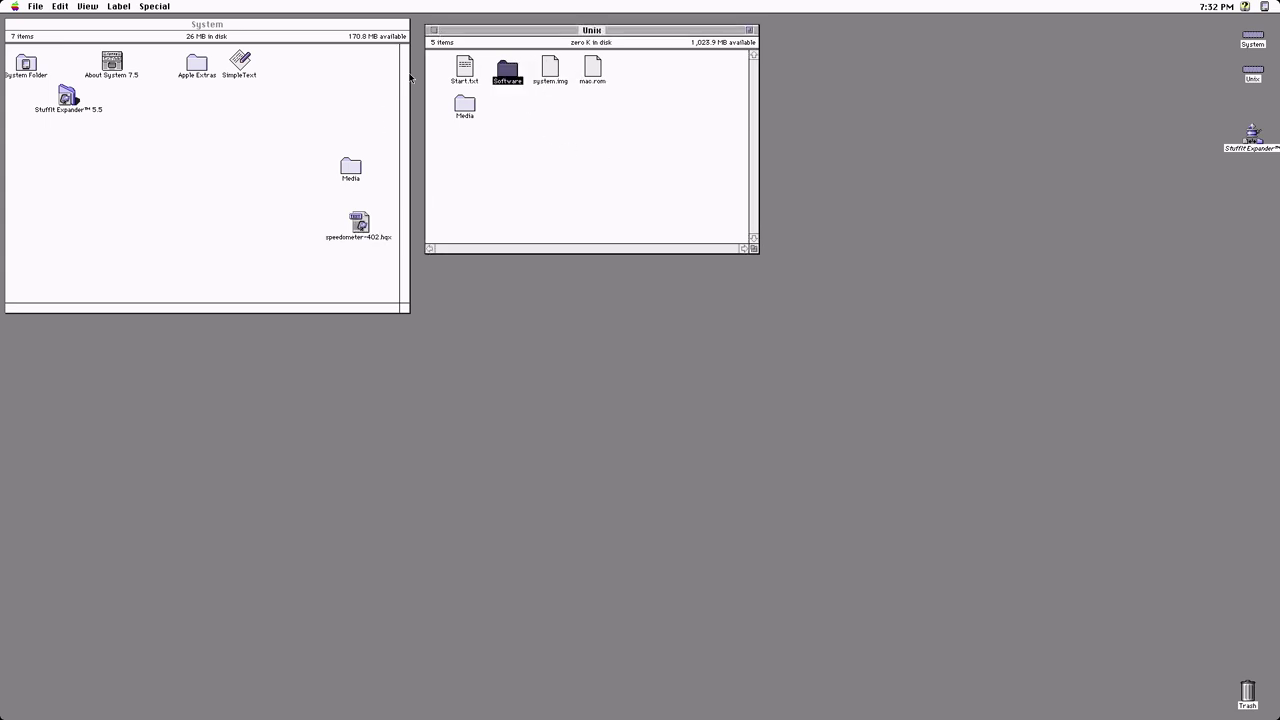
pyautogui.click(440, 33)
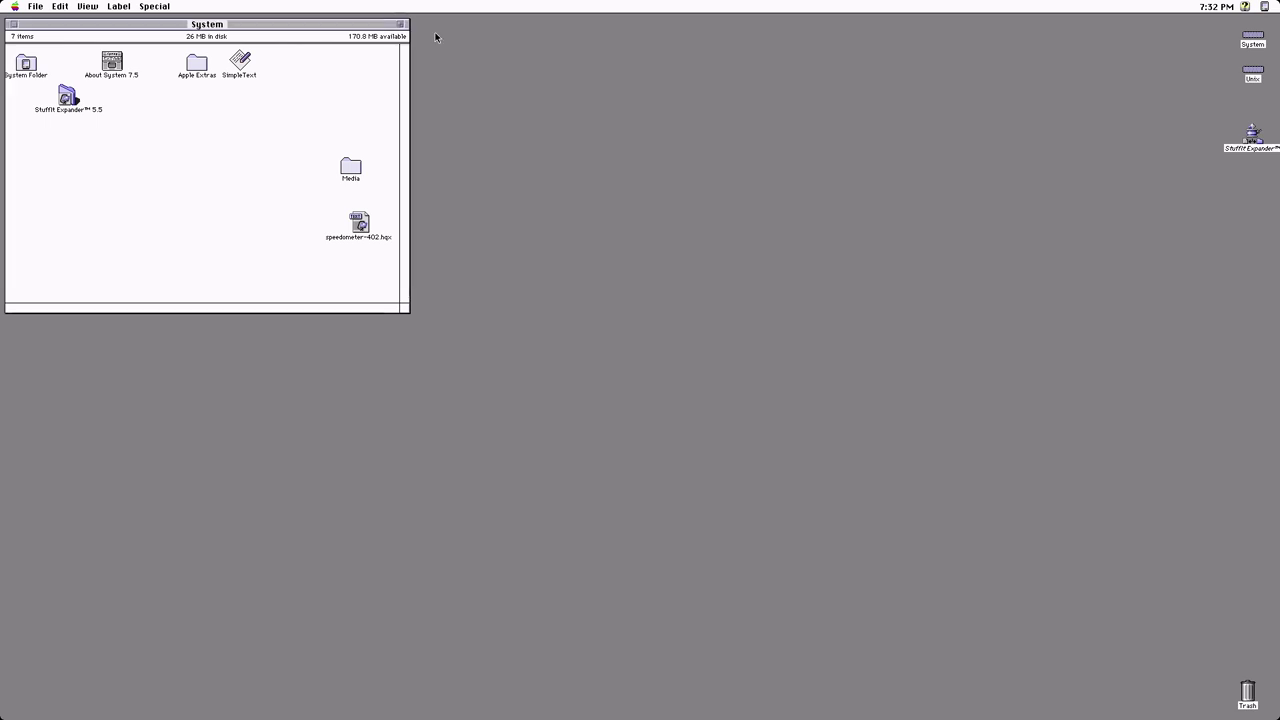
pyautogui.doubleClick(360, 224)
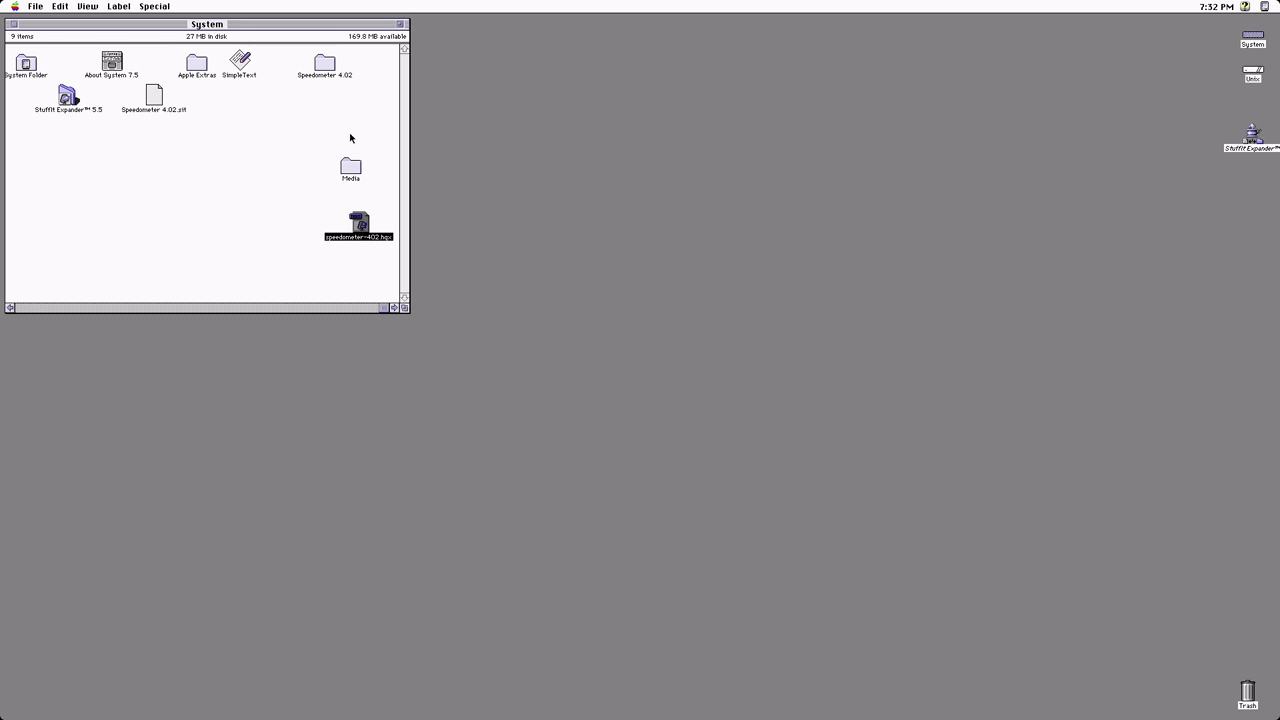
pyautogui.moveTo(360, 225); pyautogui.dragTo(1247, 697)
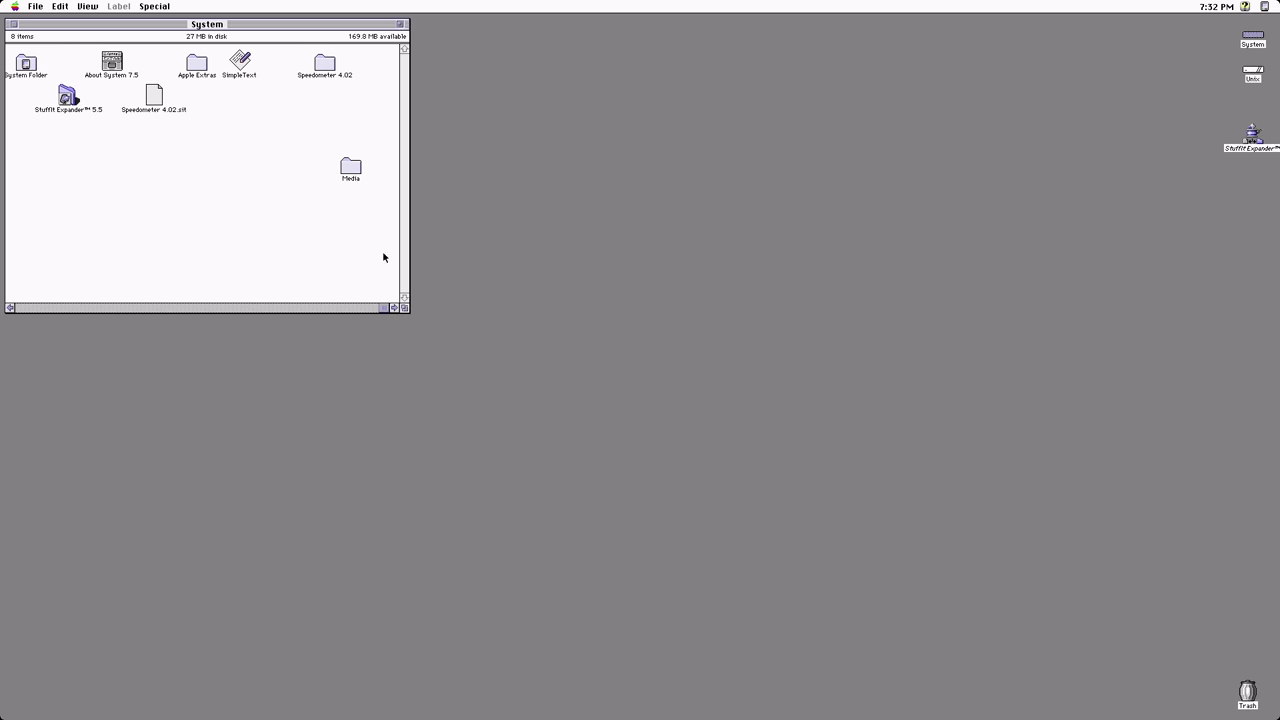
pyautogui.doubleClick(325, 63)
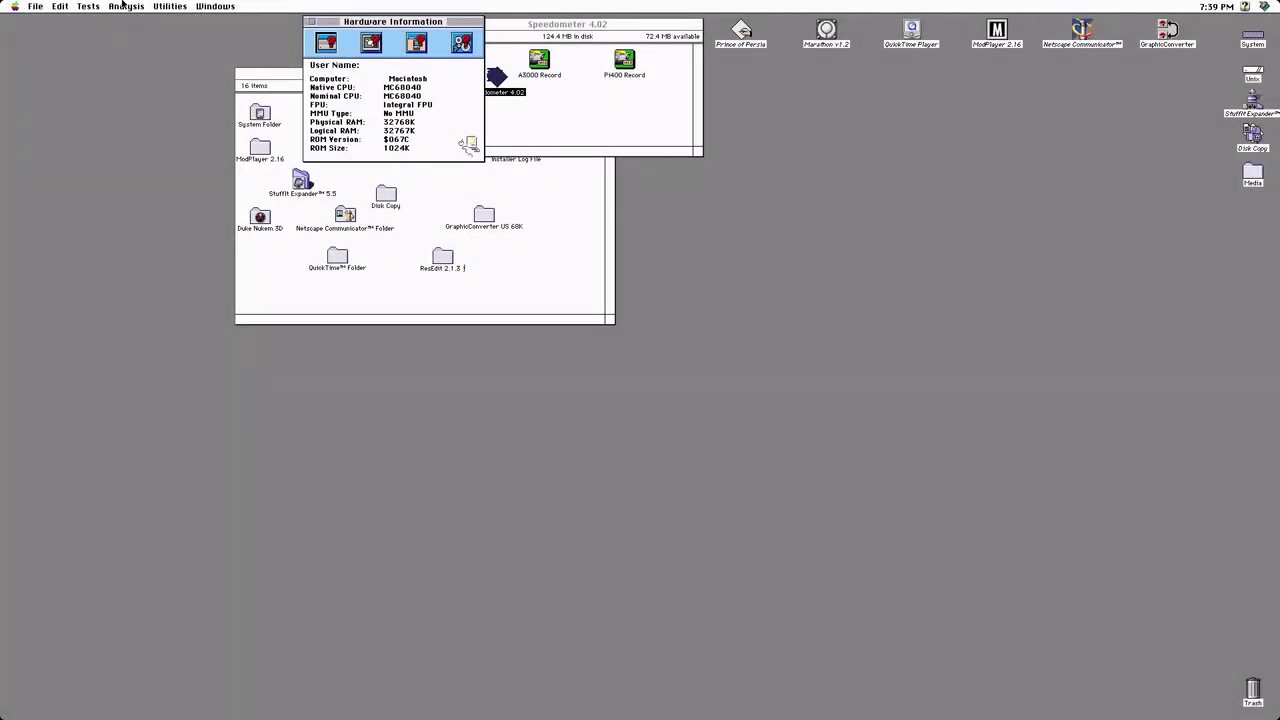
# Run all Speedometer tests on the chosen drive for a 6.837 rating (CPU 7.830, Graphics 5.503)
pyautogui.moveTo(88, 6); pyautogui.dragTo(100, 70)
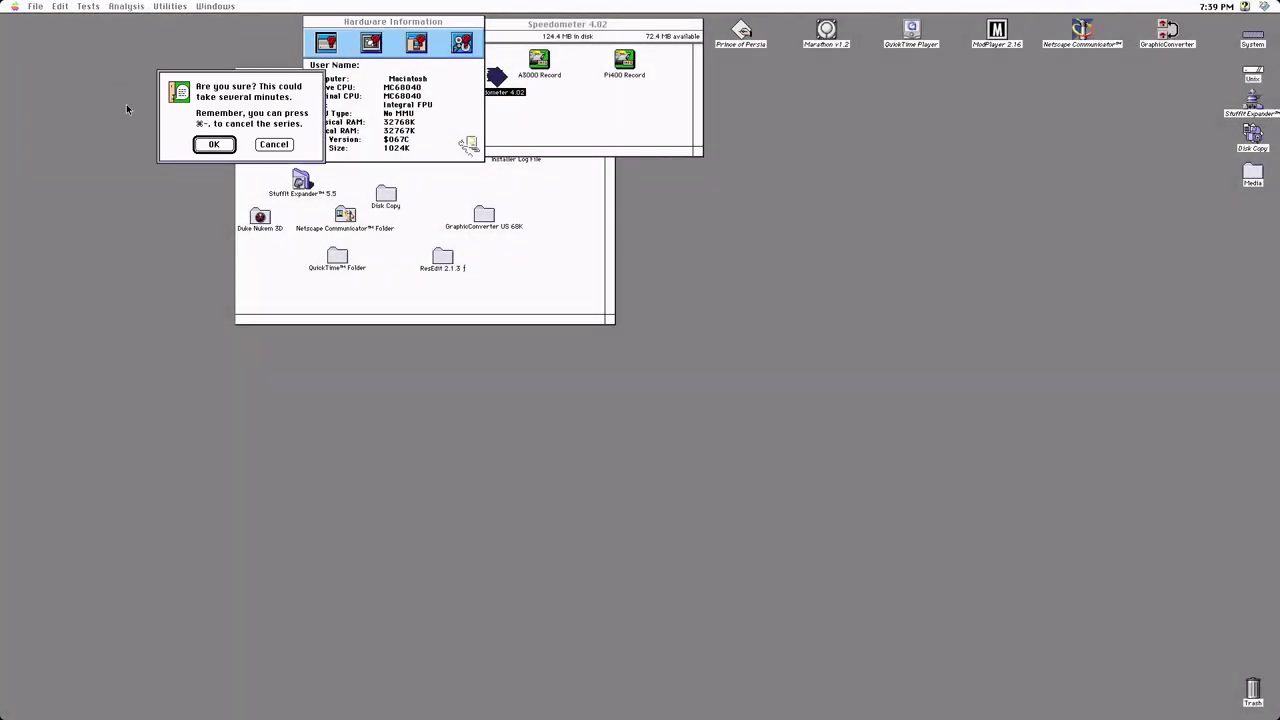
pyautogui.click(211, 145)
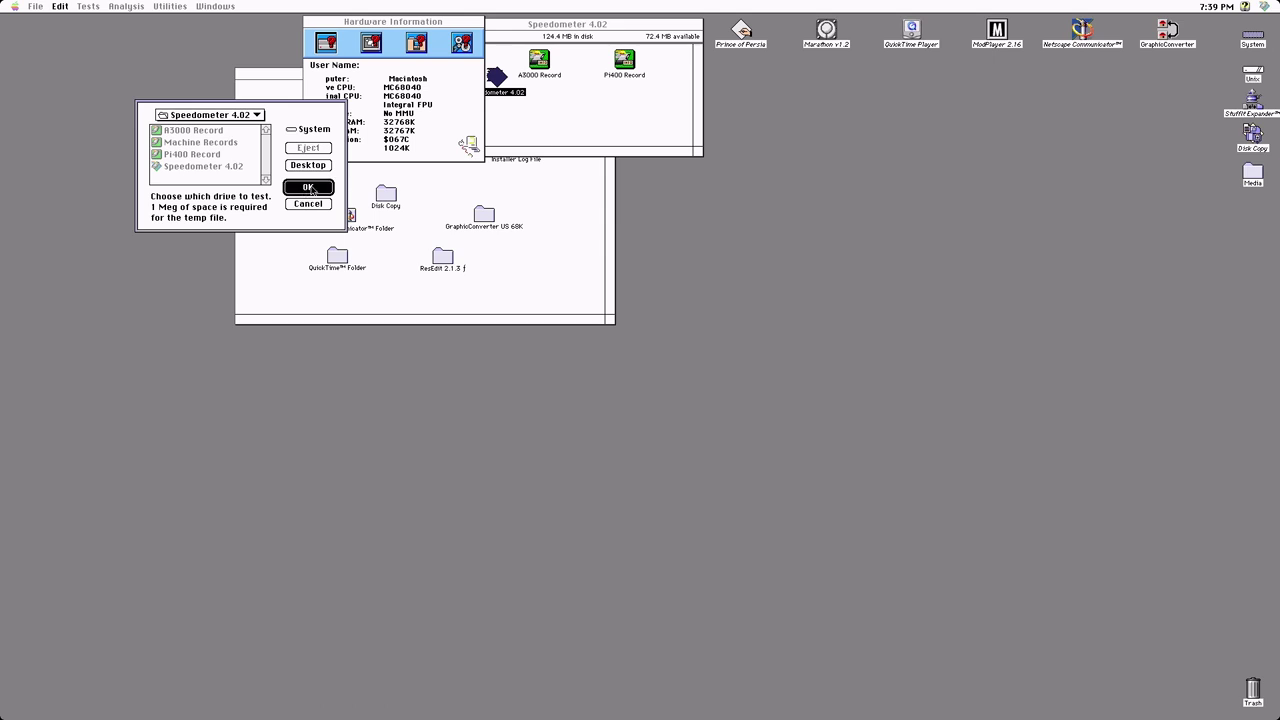
pyautogui.click(308, 187)
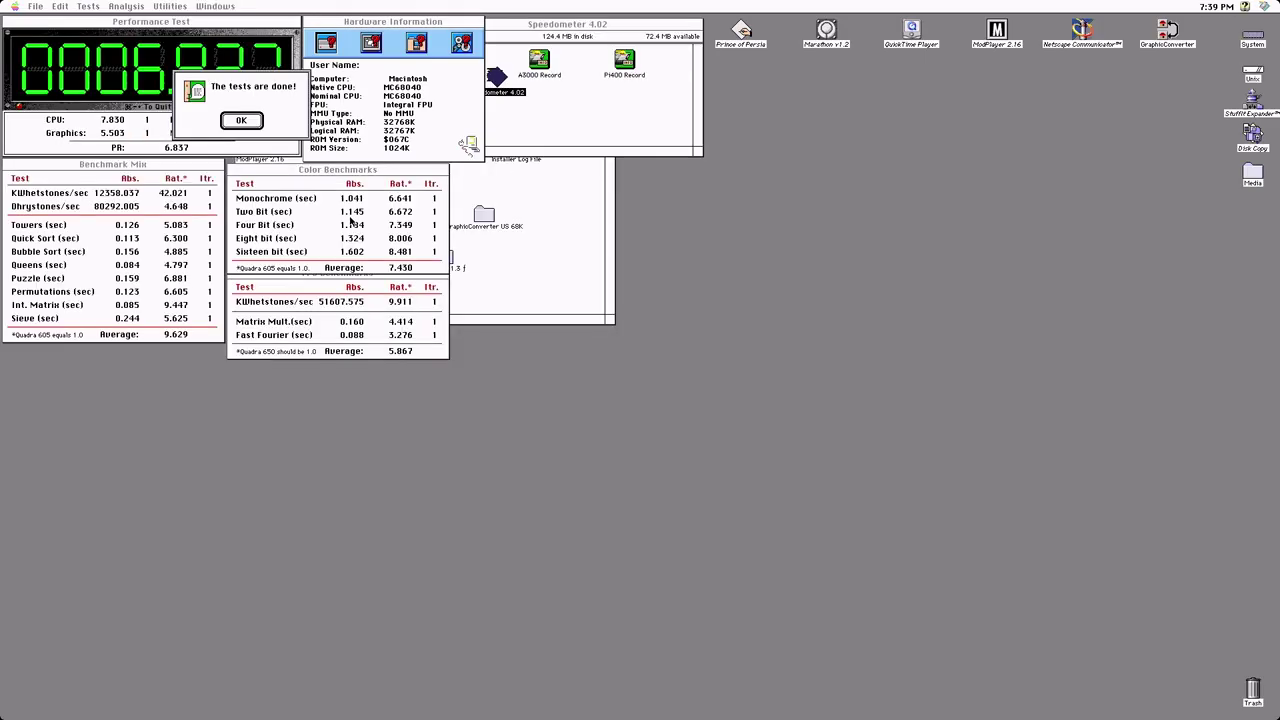
pyautogui.press('Return')
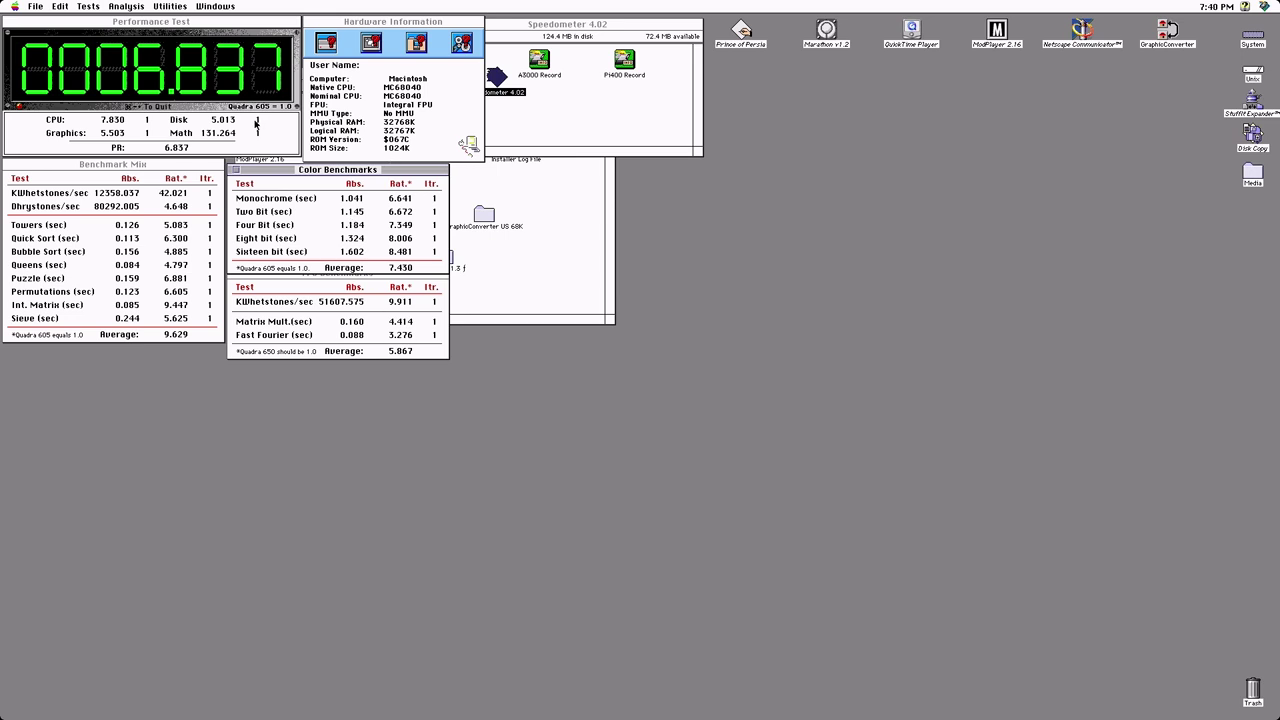
# Compare against A3000 Record, with A3000 Macintosh ratings in the left column
pyautogui.click(121, 6)
pyautogui.click(143, 19)
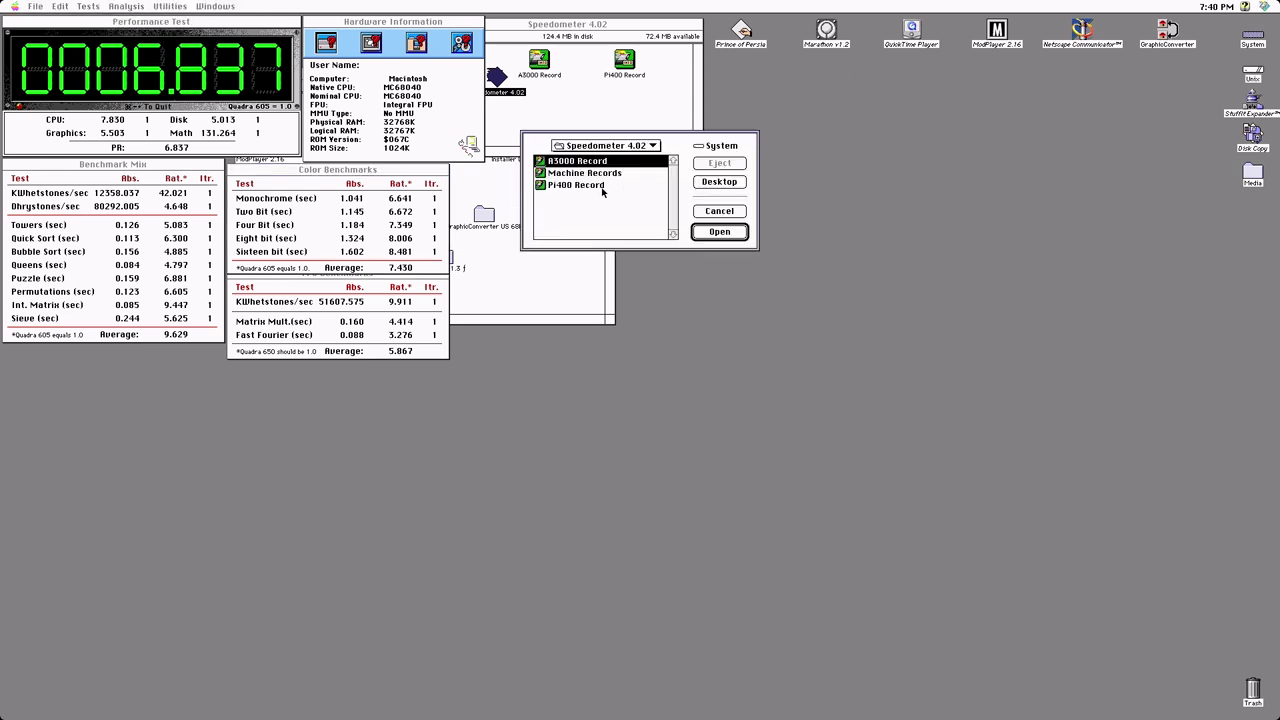
pyautogui.click(719, 232)
pyautogui.moveTo(330, 21); pyautogui.dragTo(688, 228)
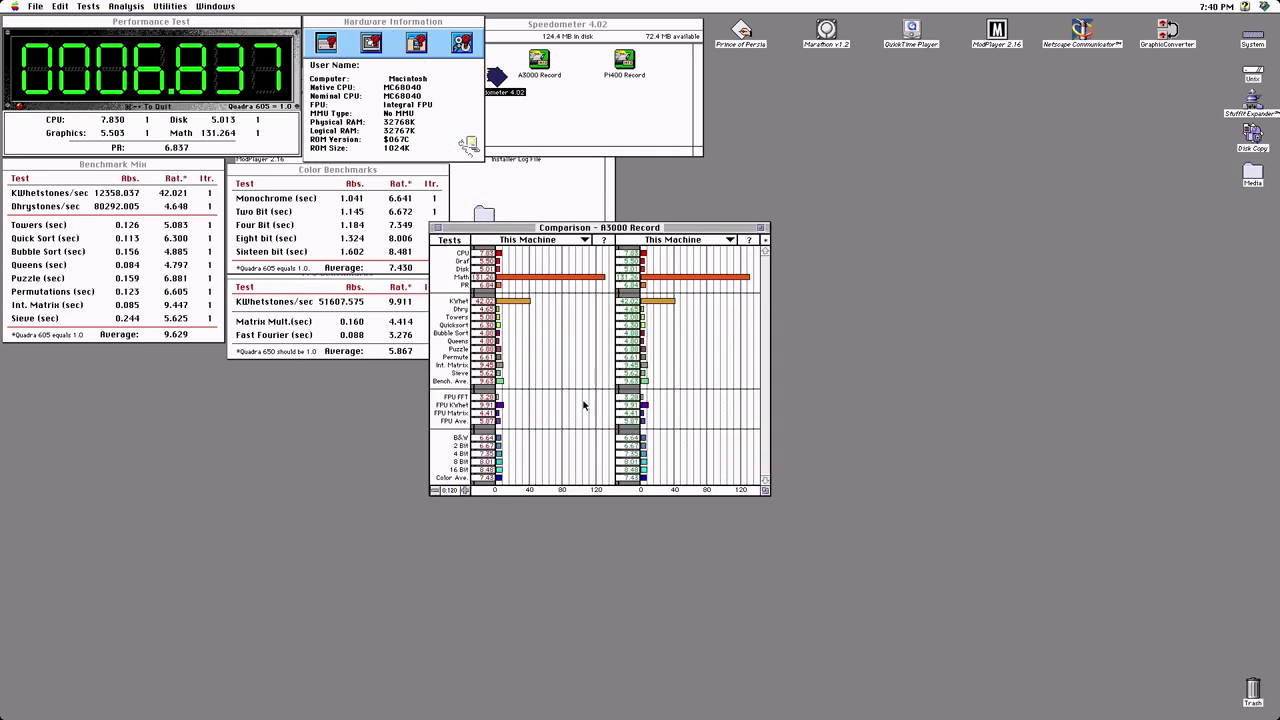
pyautogui.moveTo(585, 241); pyautogui.dragTo(612, 254)
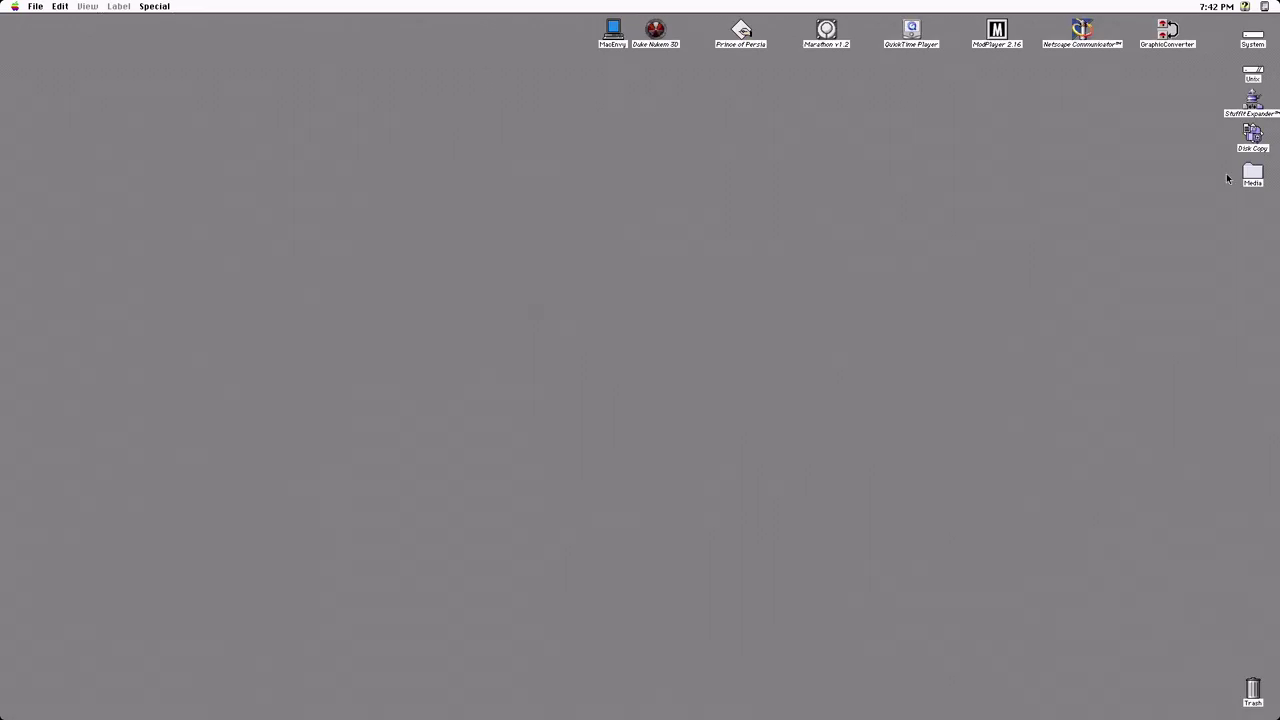
# Open the Media disk, view the parrot photo and MARCHintosh Logo.png, then select intro_bump.mov
pyautogui.doubleClick(1246, 176)
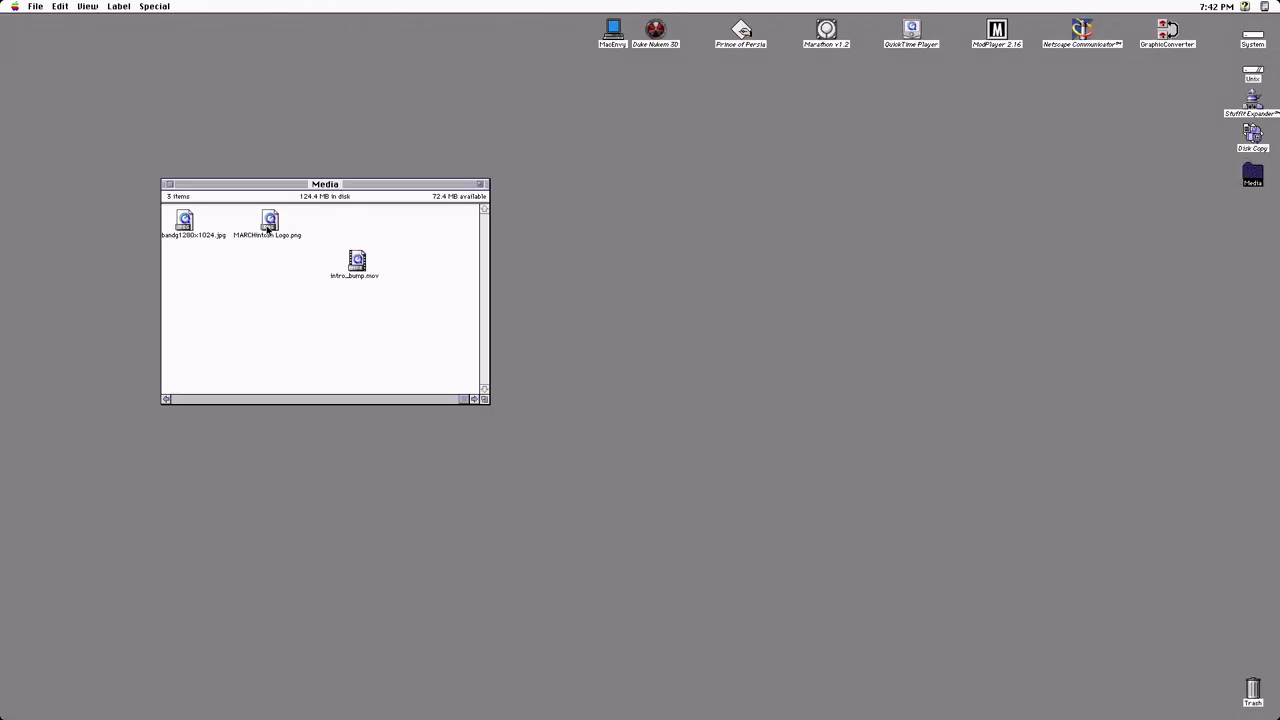
pyautogui.doubleClick(187, 226)
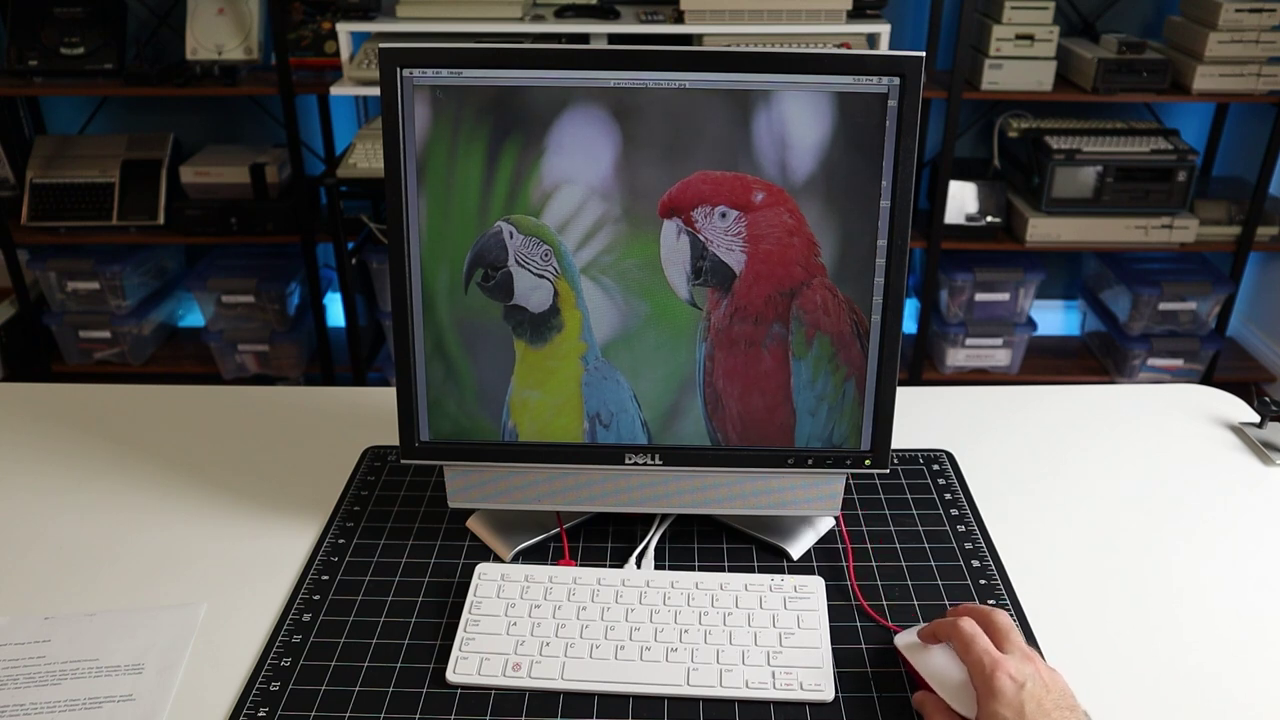
pyautogui.click(620, 175)
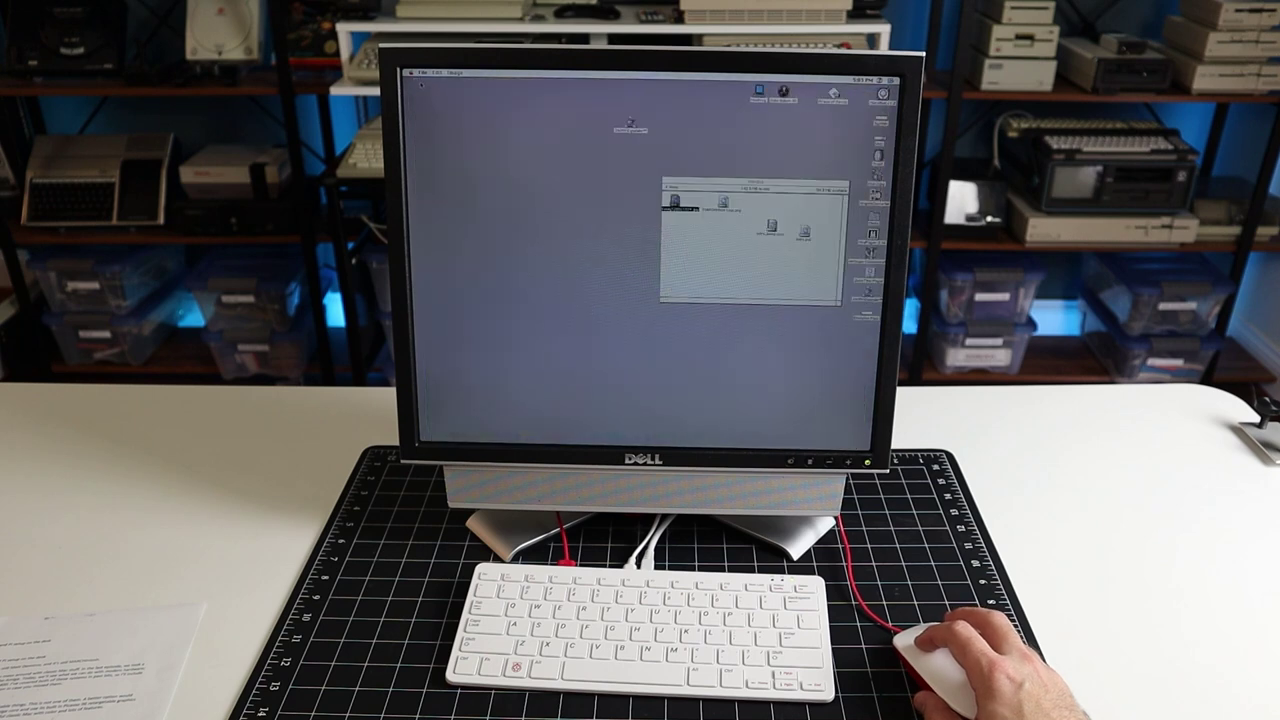
pyautogui.doubleClick(724, 204)
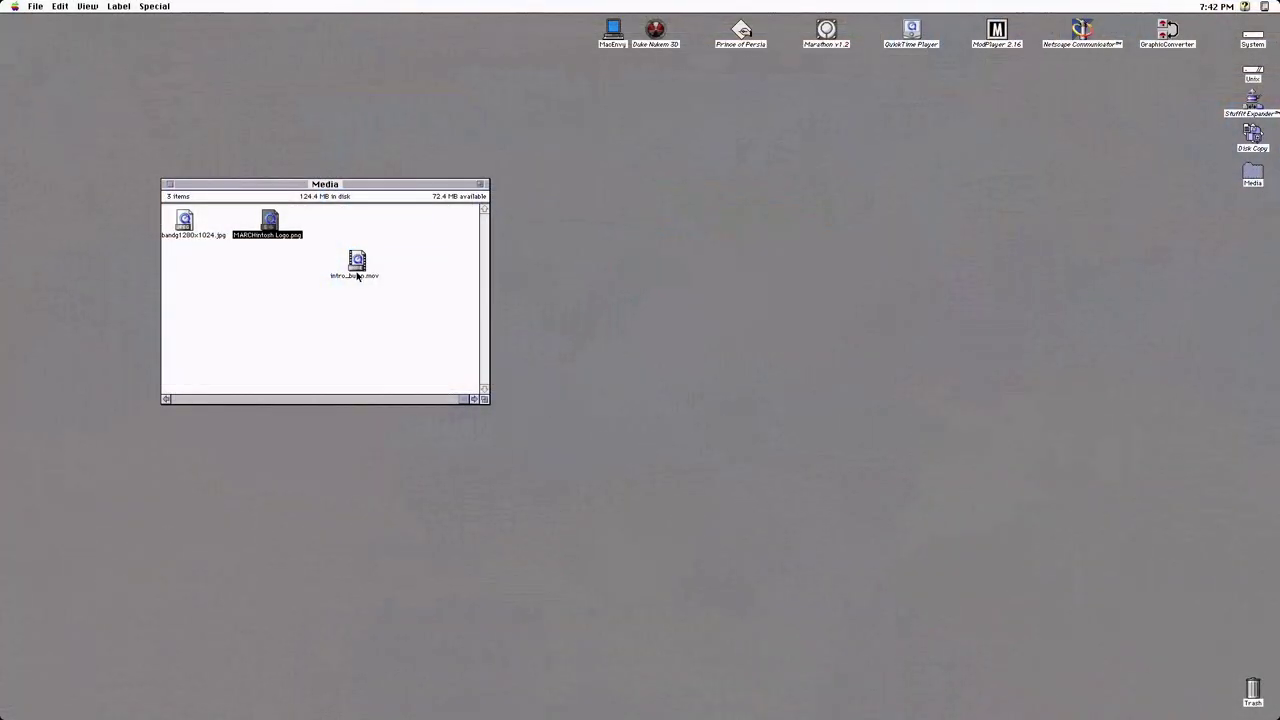
pyautogui.click(357, 262)
# Play intro_bump.mov in an enlarged QuickTime window beside the Media folder
pyautogui.doubleClick(358, 263)
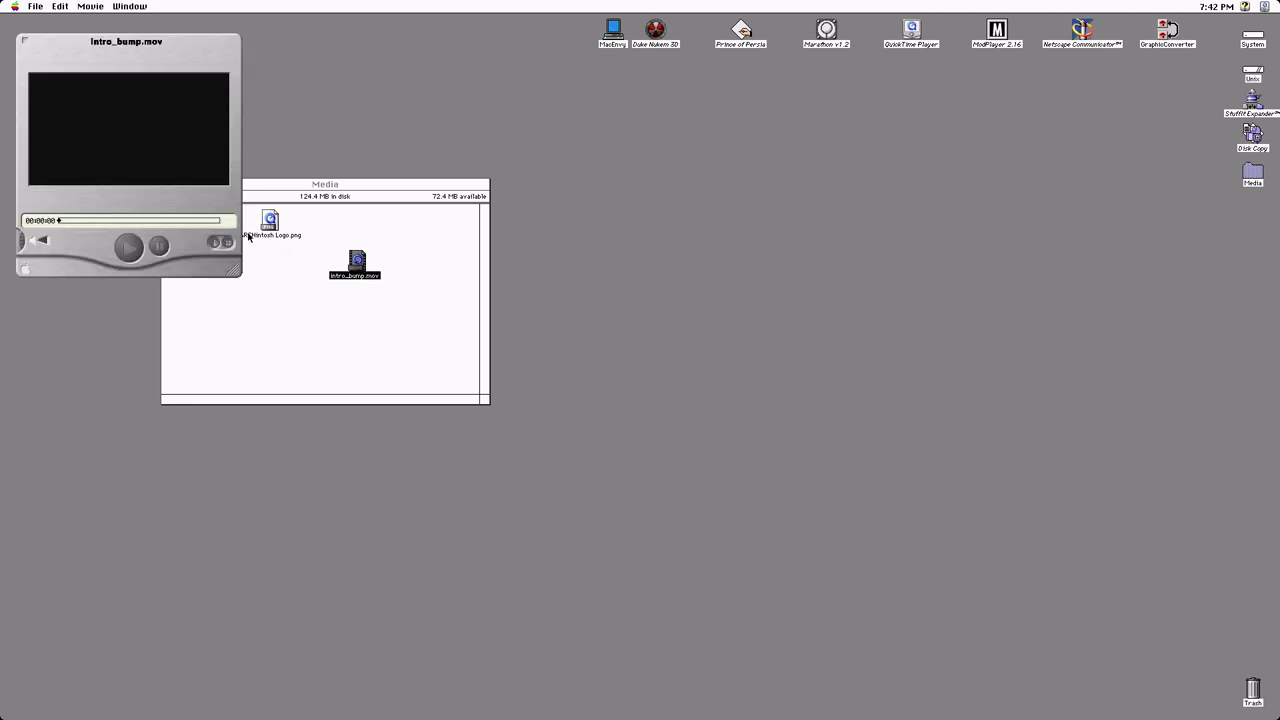
pyautogui.moveTo(158, 57); pyautogui.dragTo(659, 201)
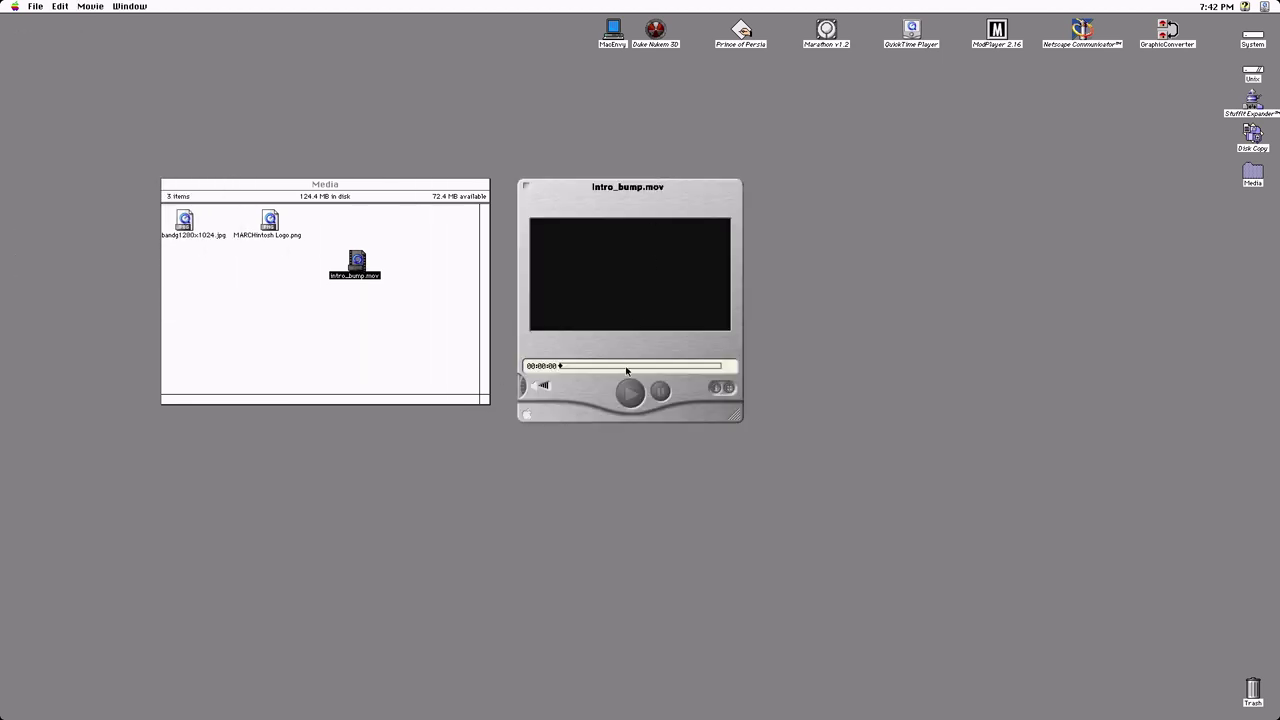
pyautogui.click(631, 404)
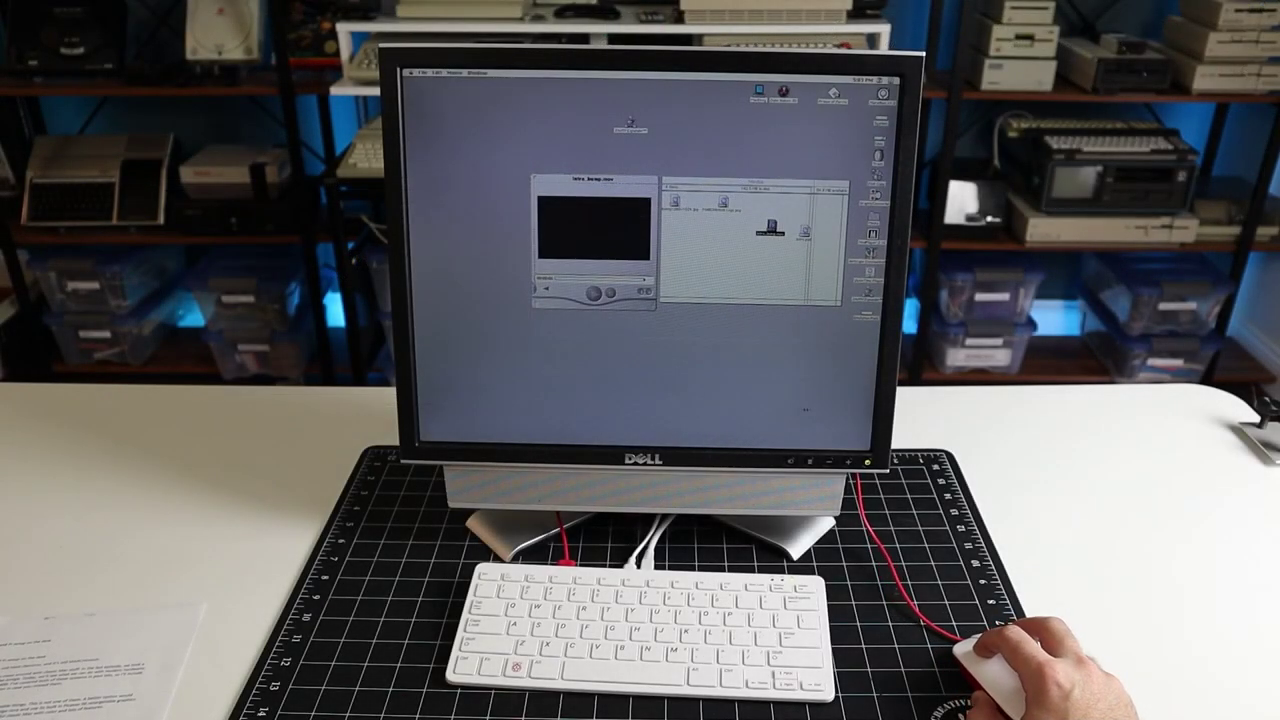
pyautogui.moveTo(652, 303); pyautogui.dragTo(787, 360)
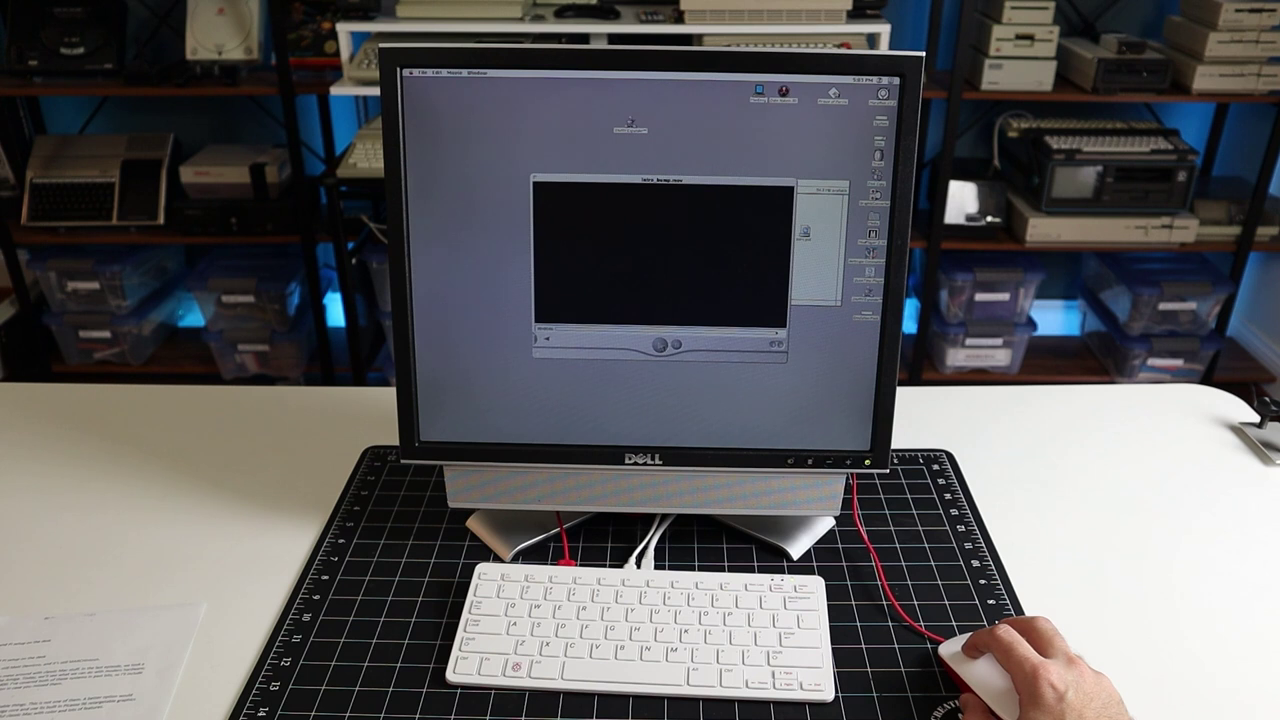
pyautogui.click(660, 347)
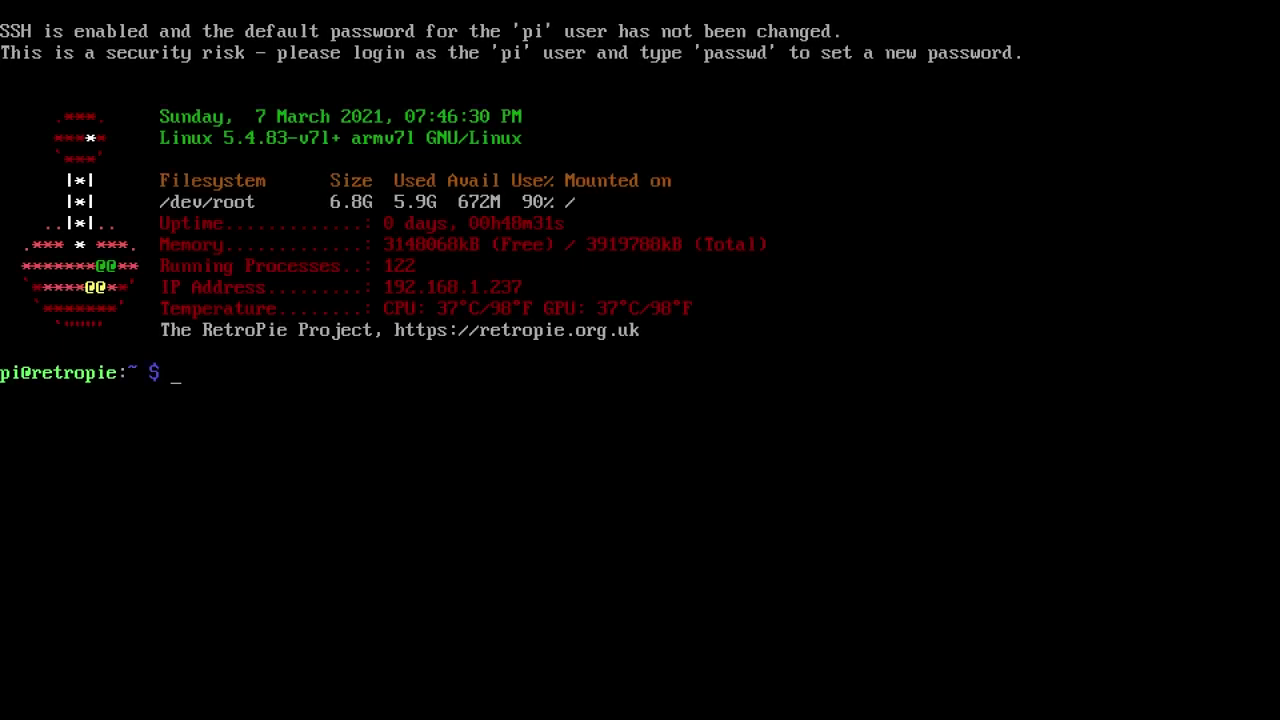
pyautogui.write('mkdir git')
pyautogui.press('Return')
pyautogui.write('cd git')
pyautogui.press('Return')
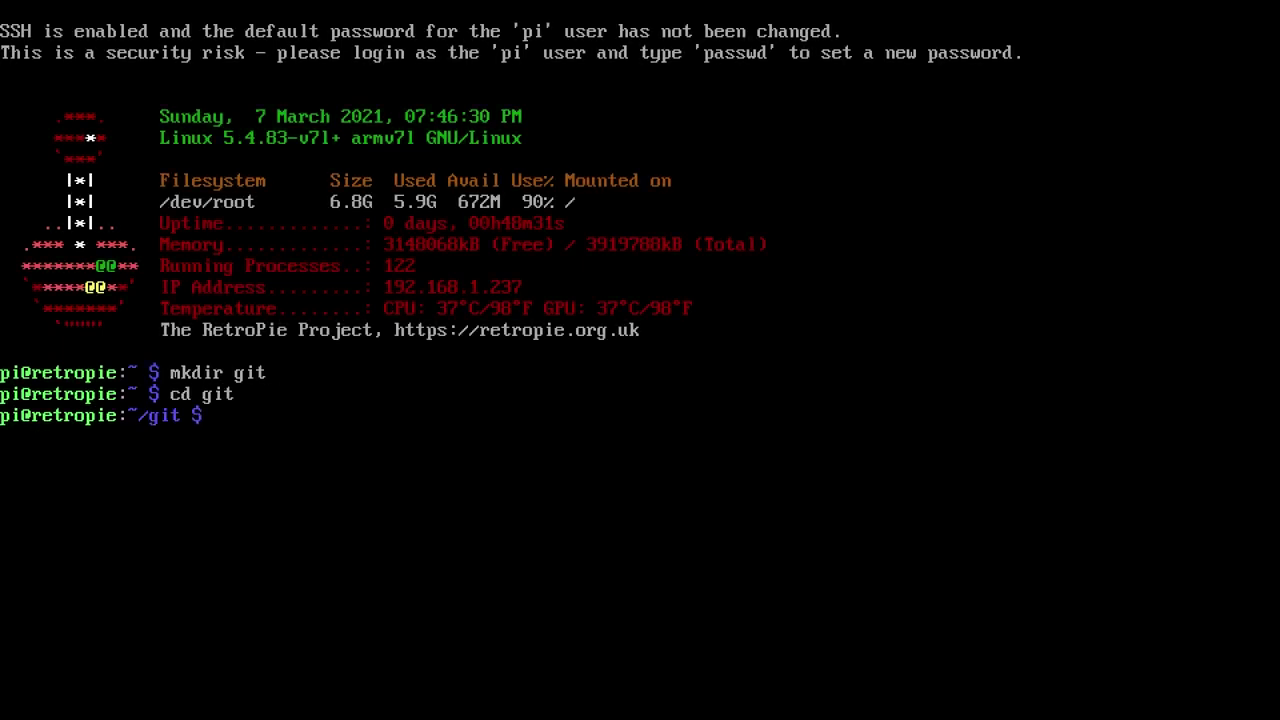
pyautogui.write('git clone https://github.c')
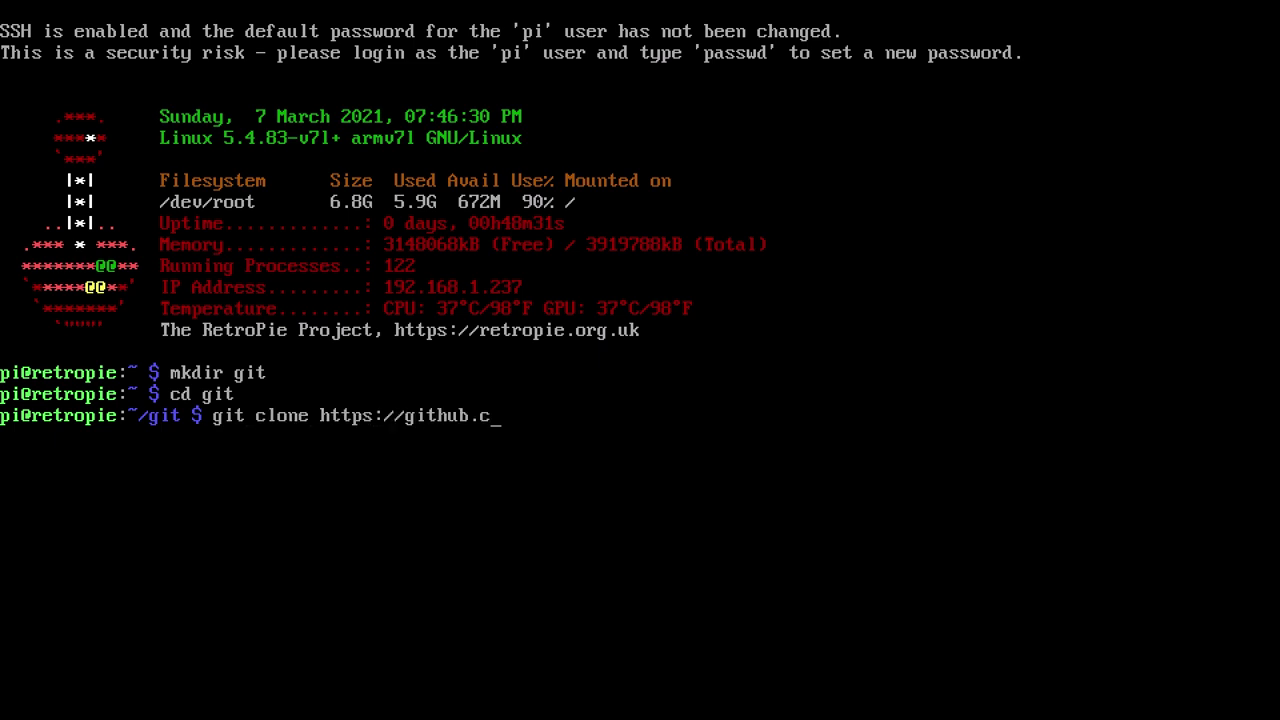
pyautogui.write('om/cebix/macemu.gi')
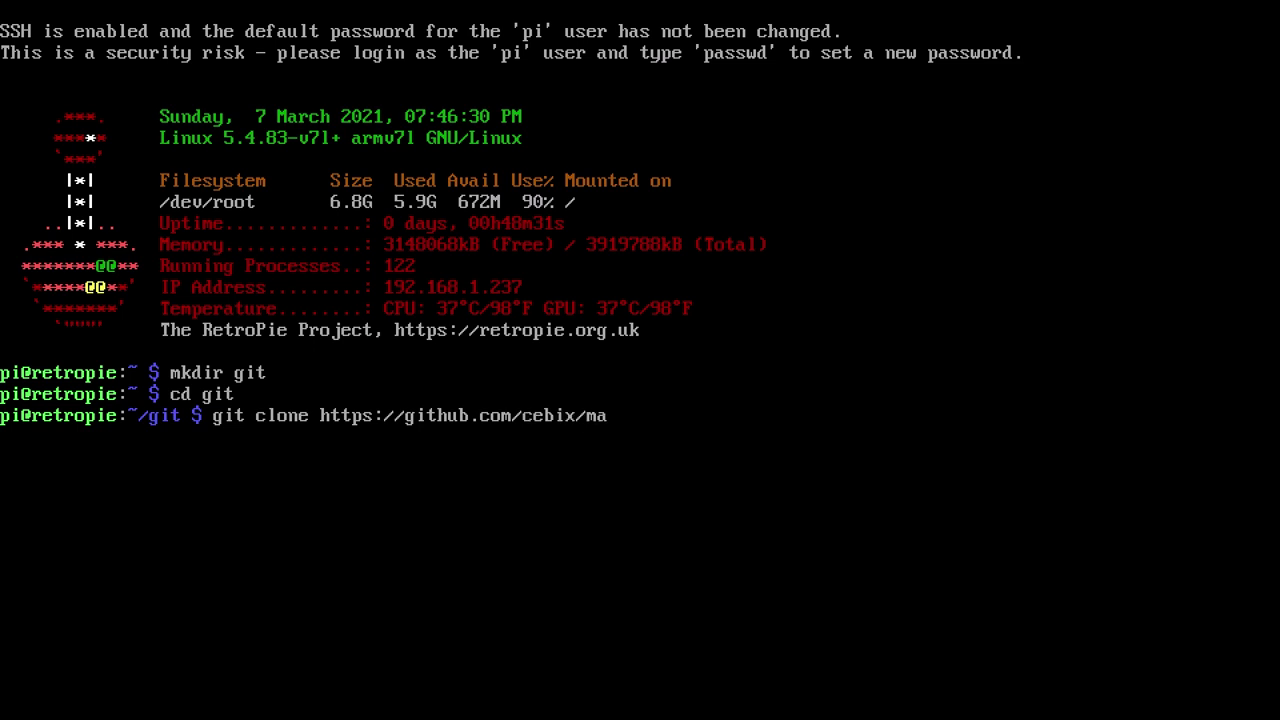
pyautogui.write('t')
pyautogui.press('Return')
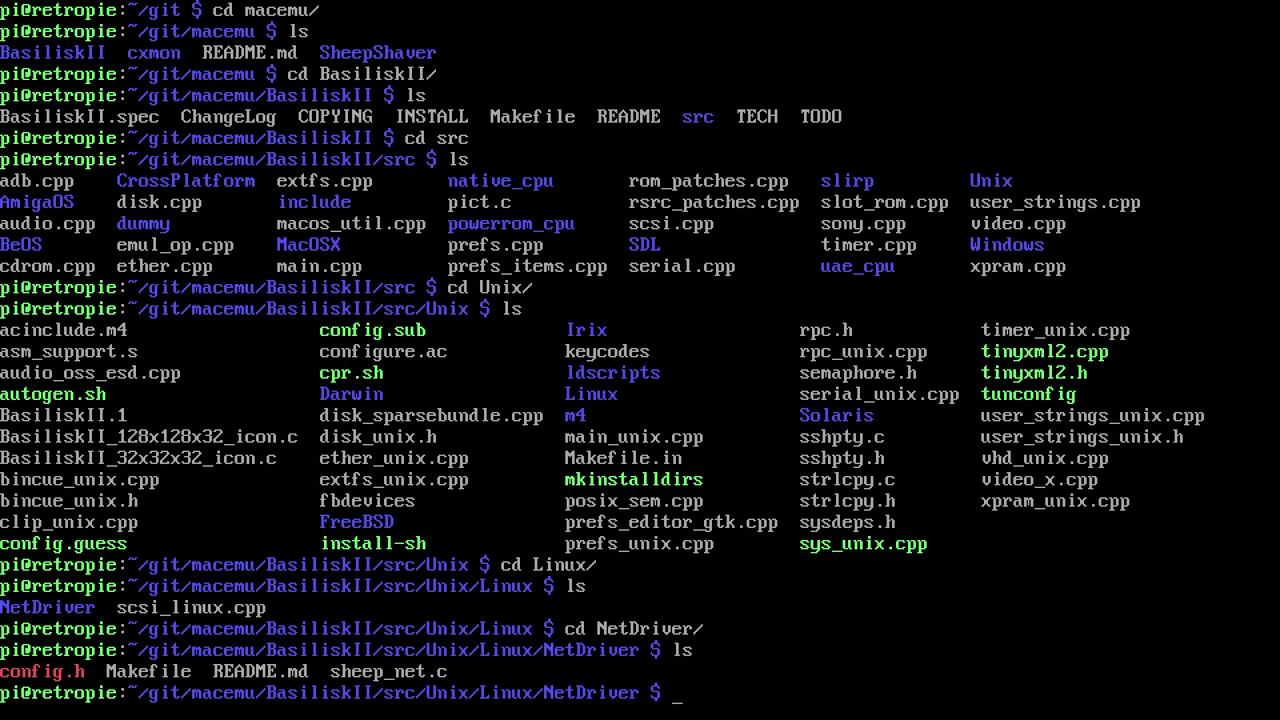
pyautogui.write('make')
pyautogui.press('Return')
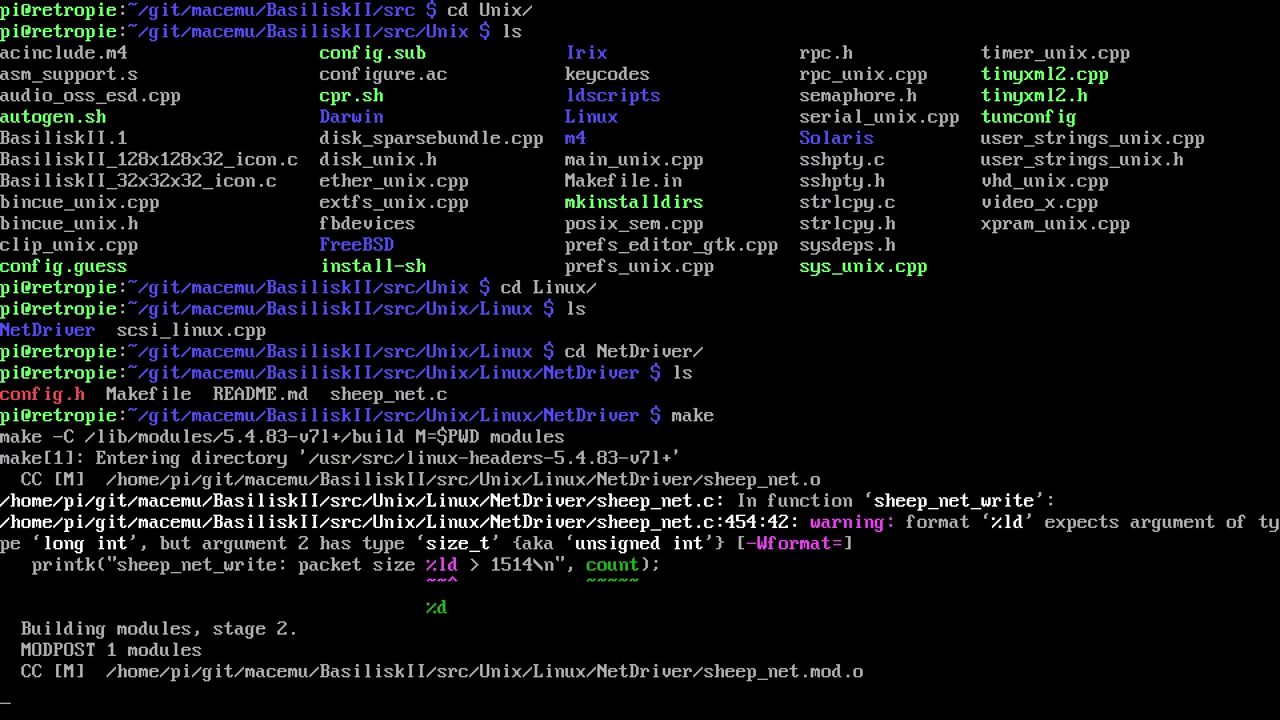
# Create the sheep_net device node and install the module with sudo make dev and sudo make install
pyautogui.write('sudo ak')
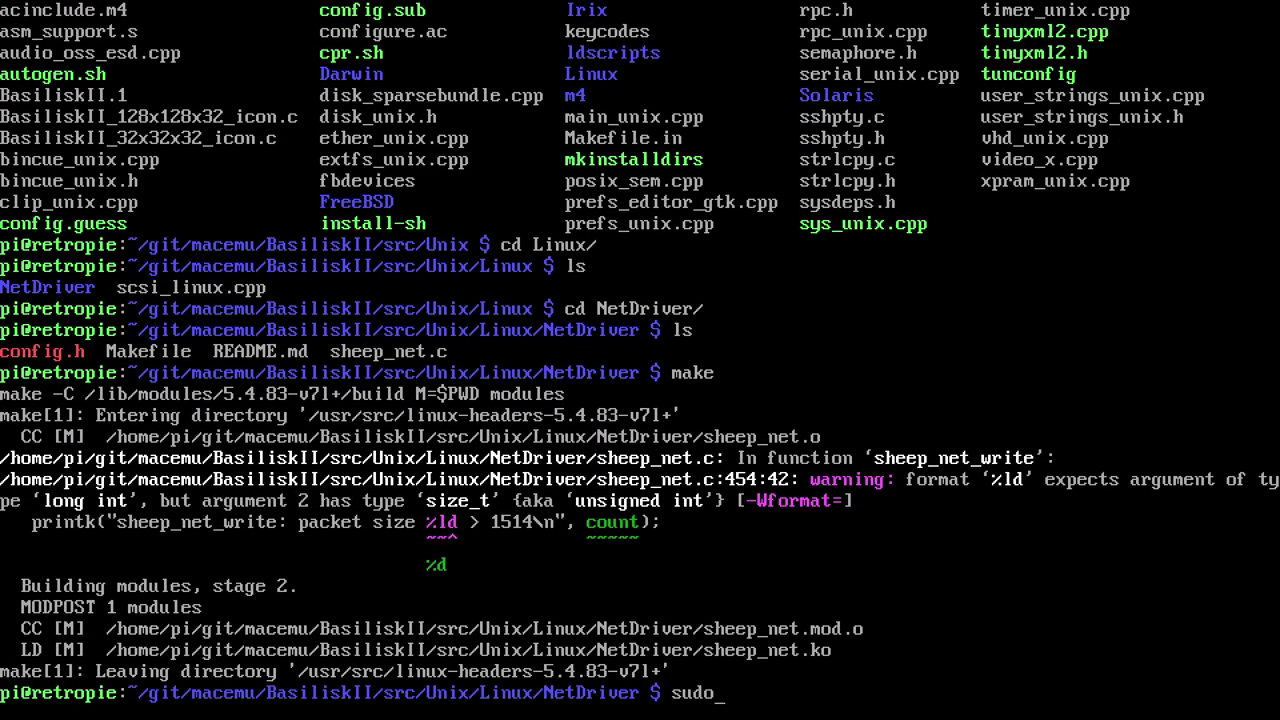
pyautogui.press('BackSpace')
pyautogui.press('BackSpace')
pyautogui.write('make dev')
pyautogui.press('Return')
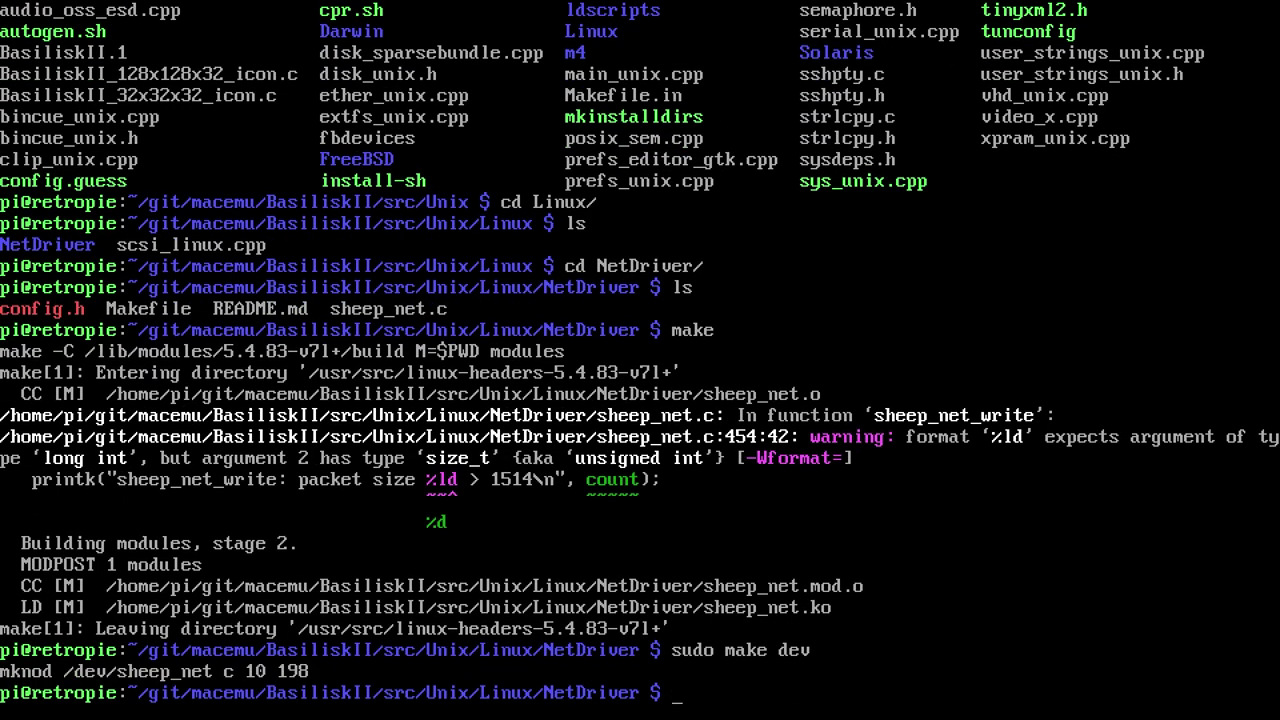
pyautogui.write('sudo make install')
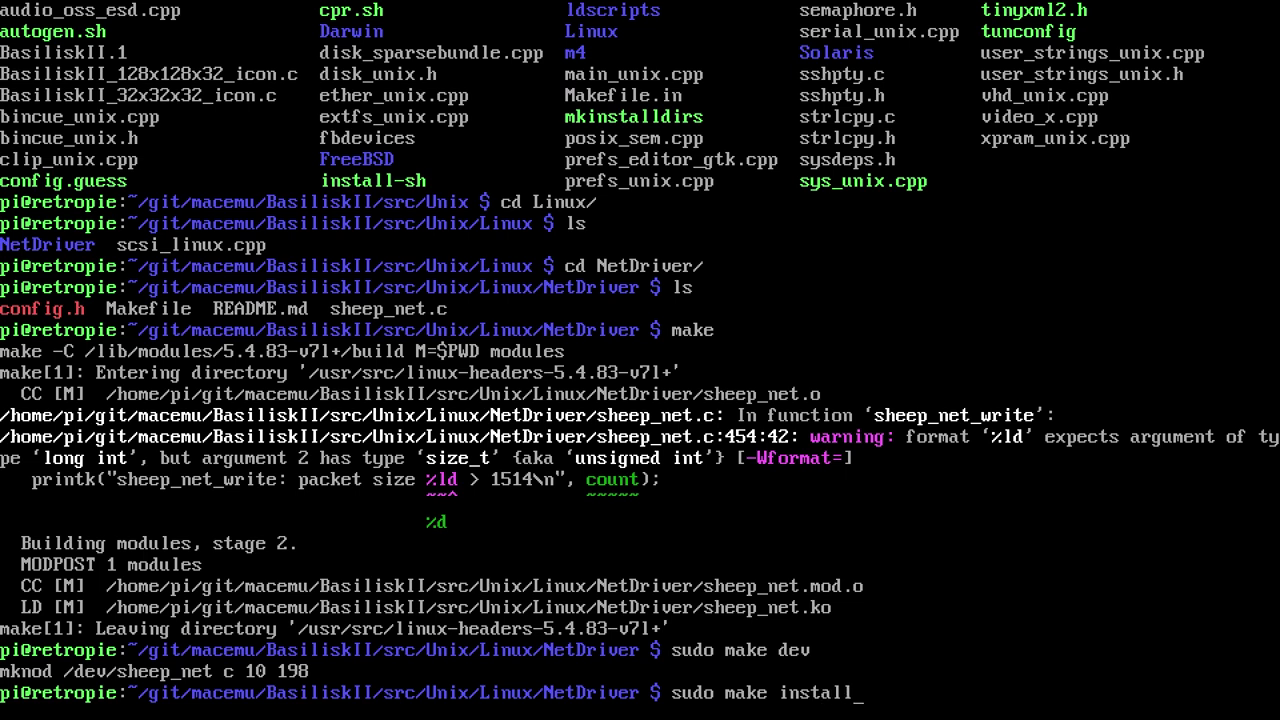
pyautogui.press('Return')
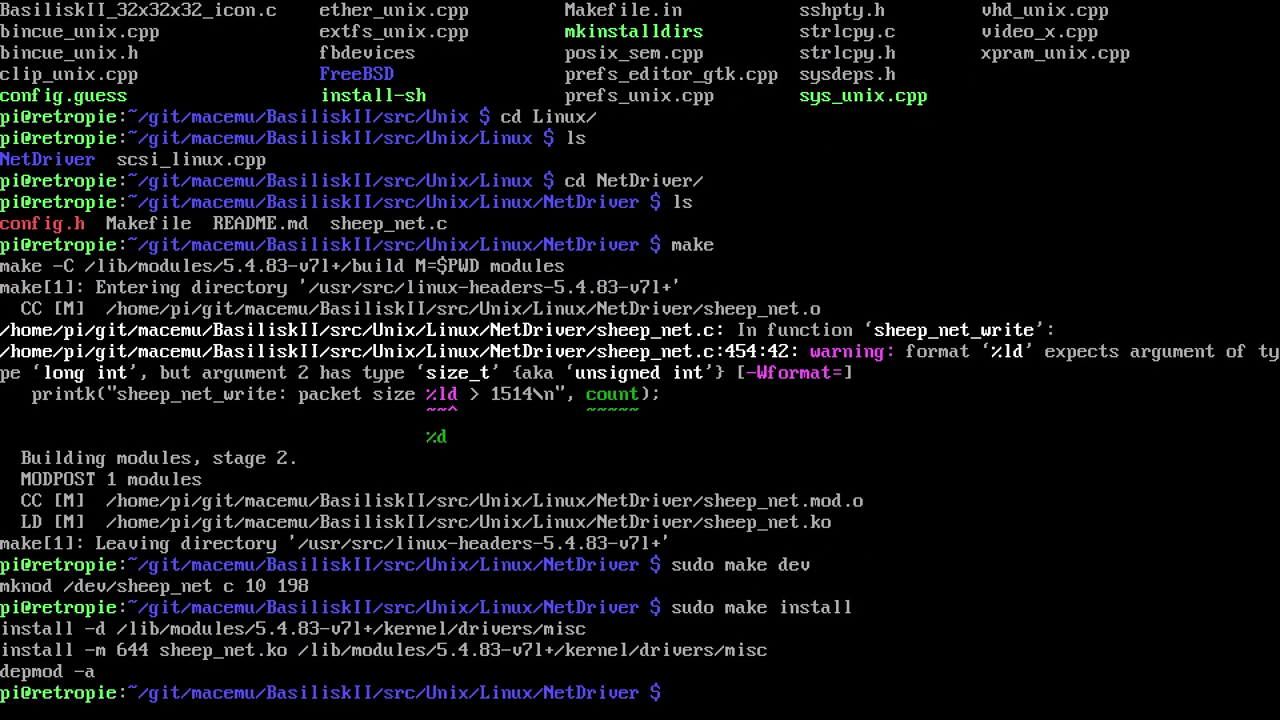
# Load the sheep_net kernel module with modprobe and list /dev/sheep_net details
pyautogui.write('sudo modpr')
pyautogui.write('obe sheep_net')
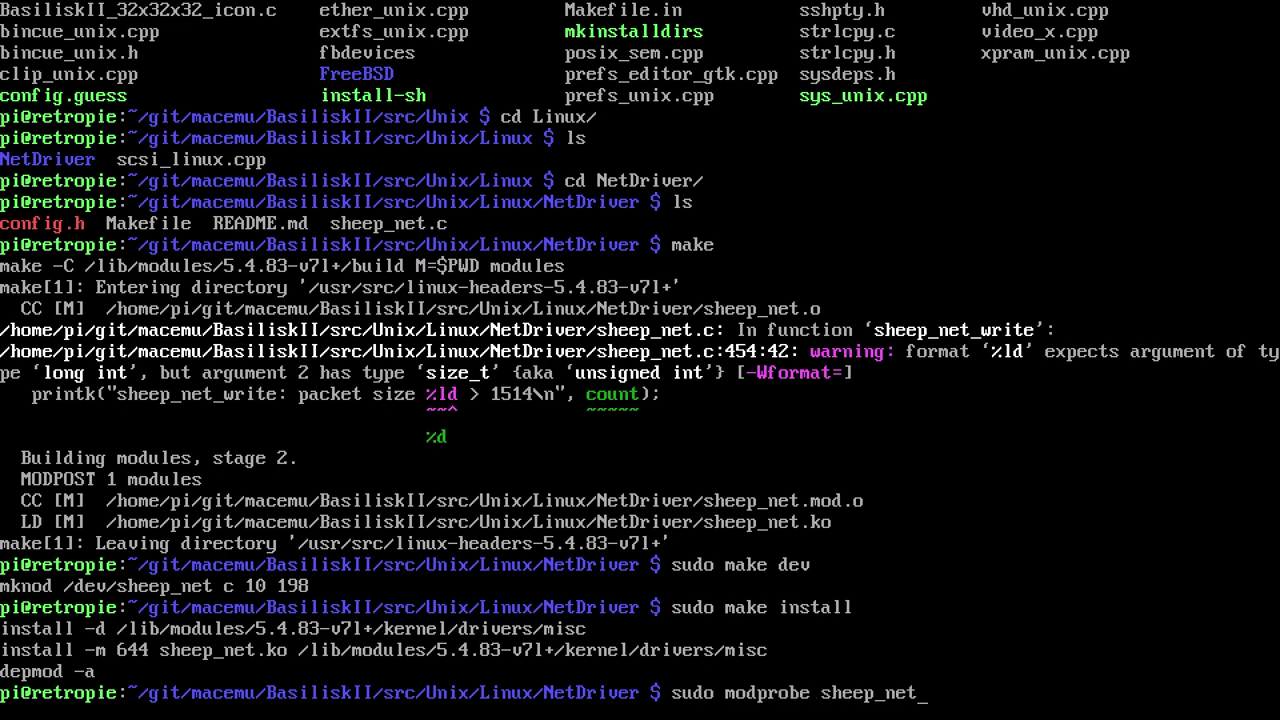
pyautogui.press('Return')
pyautogui.write('ls -al /dev/sheep_net')
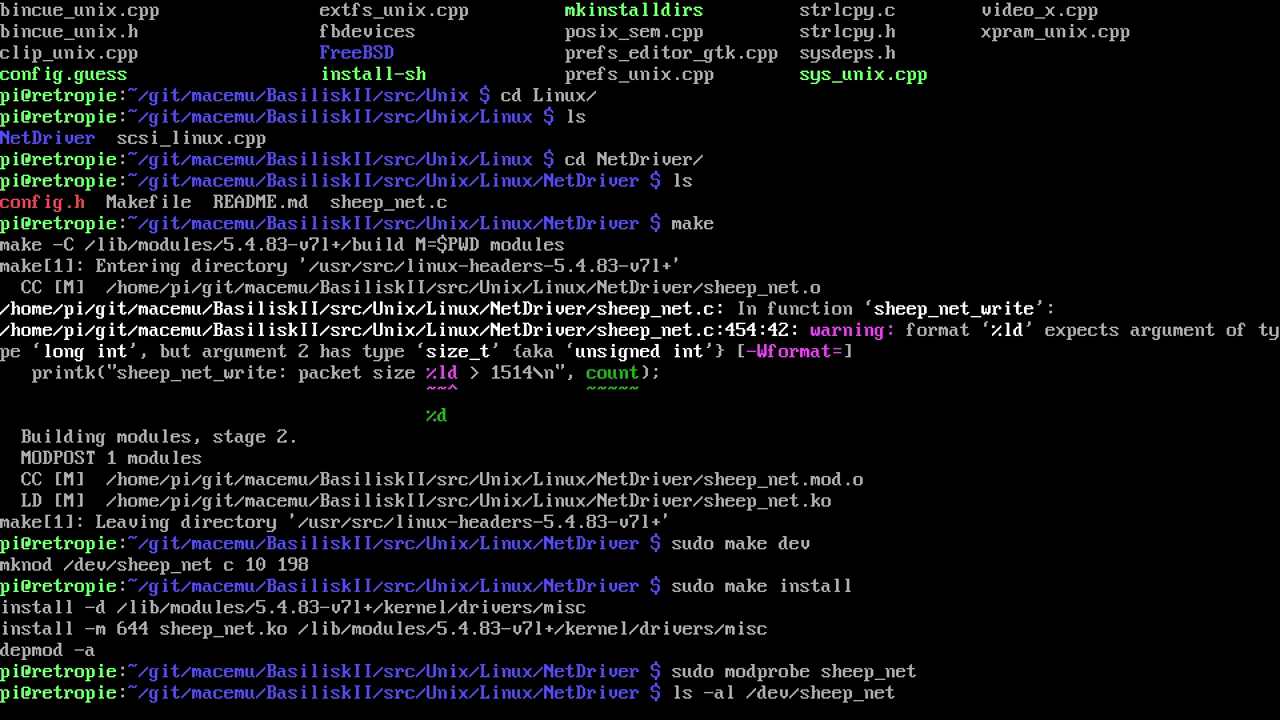
pyautogui.press('Return')
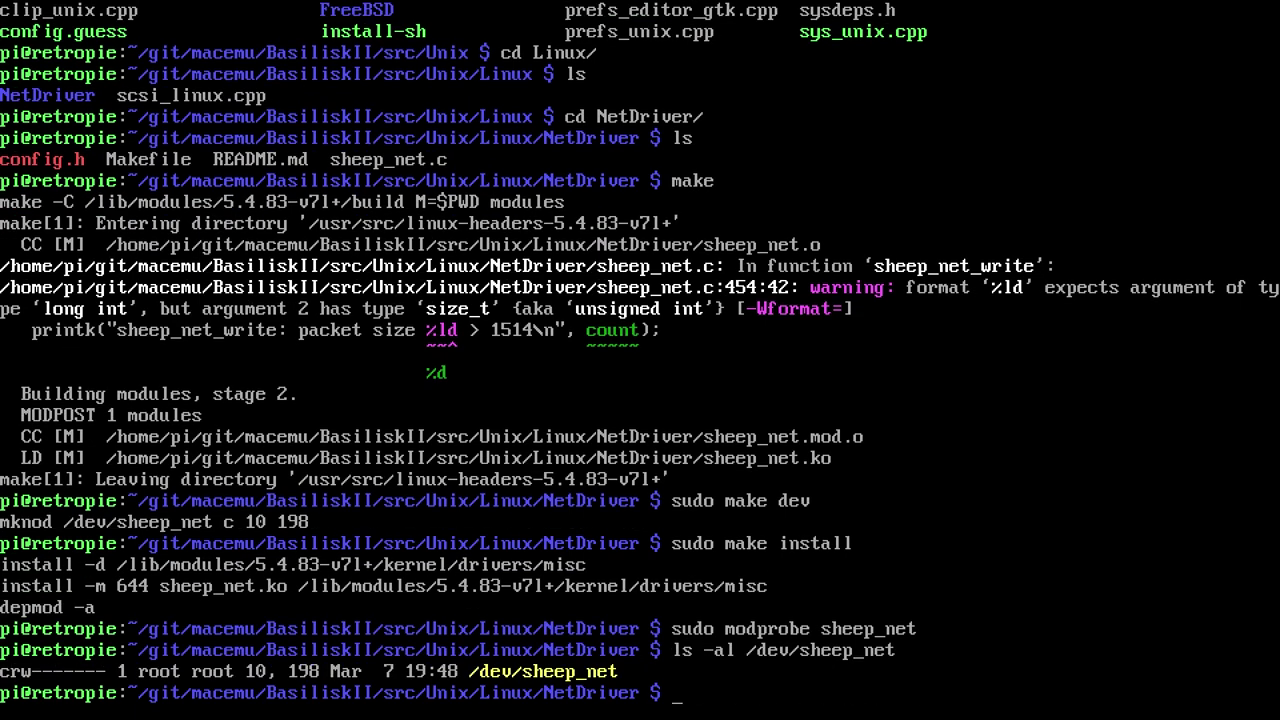
# Make pi the owner of /dev/sheep_net and confirm it with ls -al
pyautogui.write('ch')
pyautogui.press('BackSpace')
pyautogui.press('BackSpace')
pyautogui.write('sudo chown pi !$')
pyautogui.press('Return')
pyautogui.press('Up')
pyautogui.press('Up')
pyautogui.press('Return')
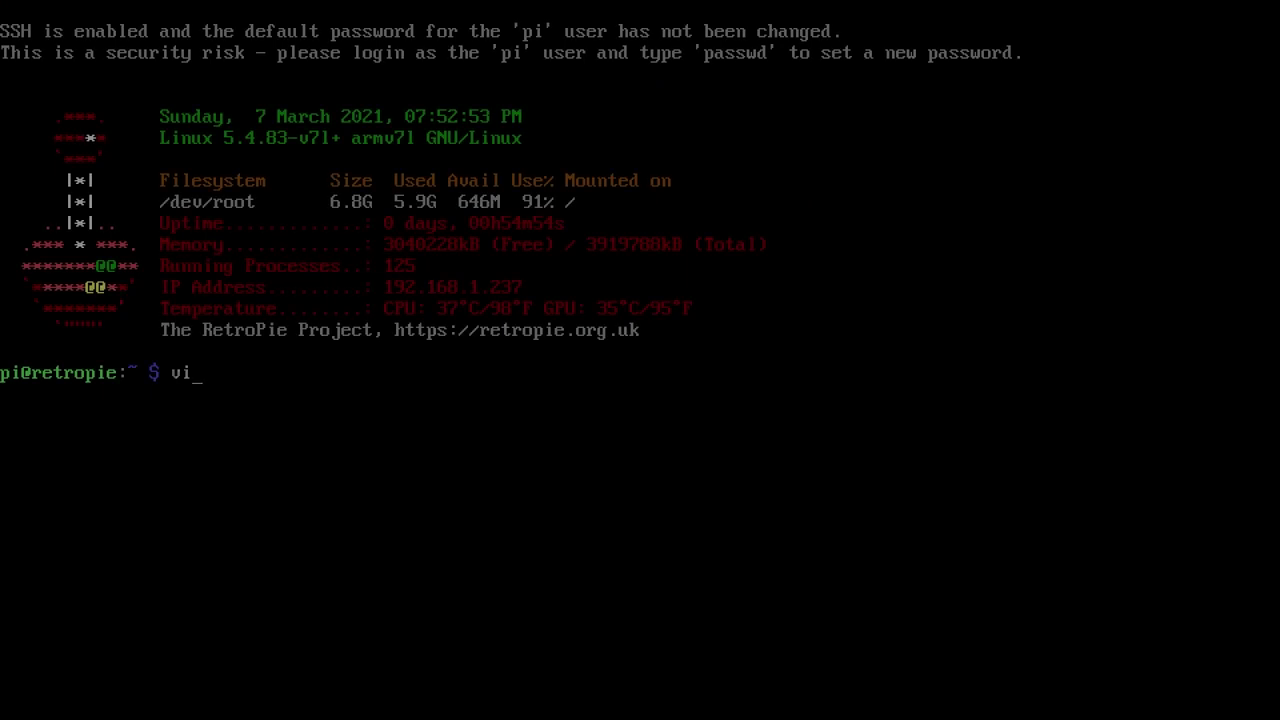
pyautogui.write('/opt/retropie/configs/macintosh/ba')
# Append the line 'ether wlan0' to basiliskii.cfg in vi and save with :wq
pyautogui.press('Tab')
pyautogui.press('Return')
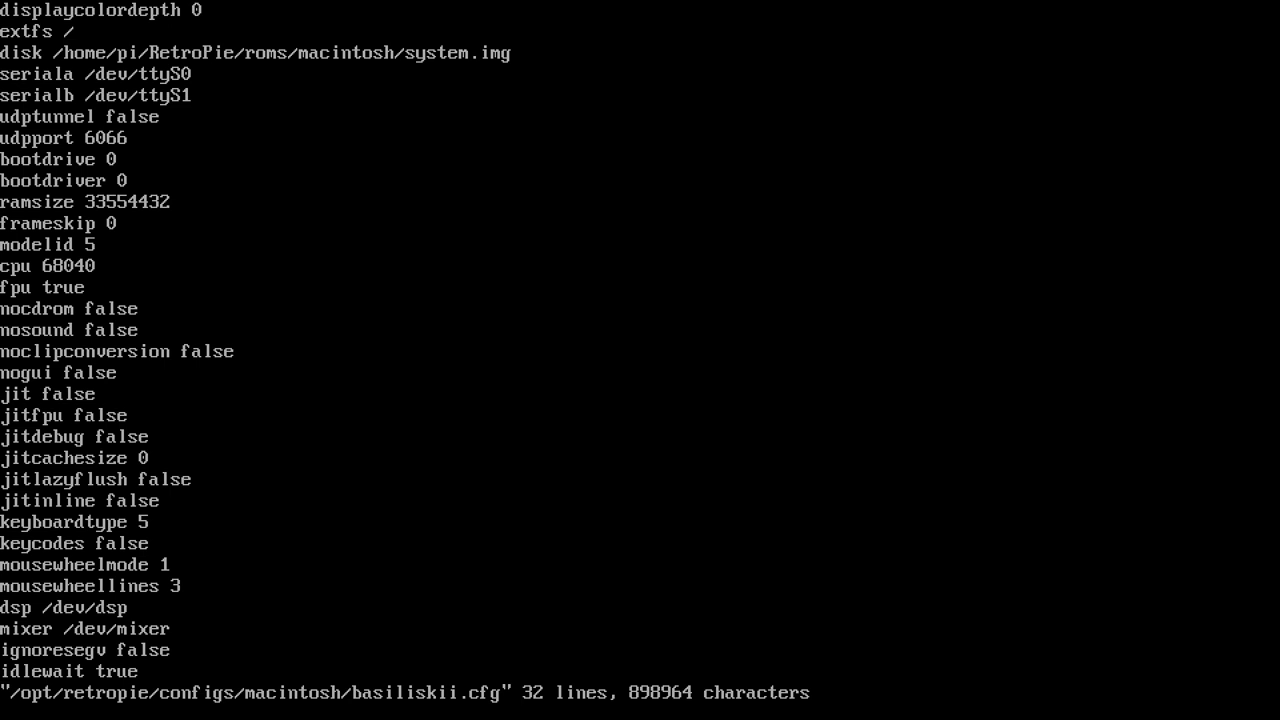
pyautogui.write('oether wlna0')
pyautogui.press('Delete')
pyautogui.press('Right')
pyautogui.write('n')
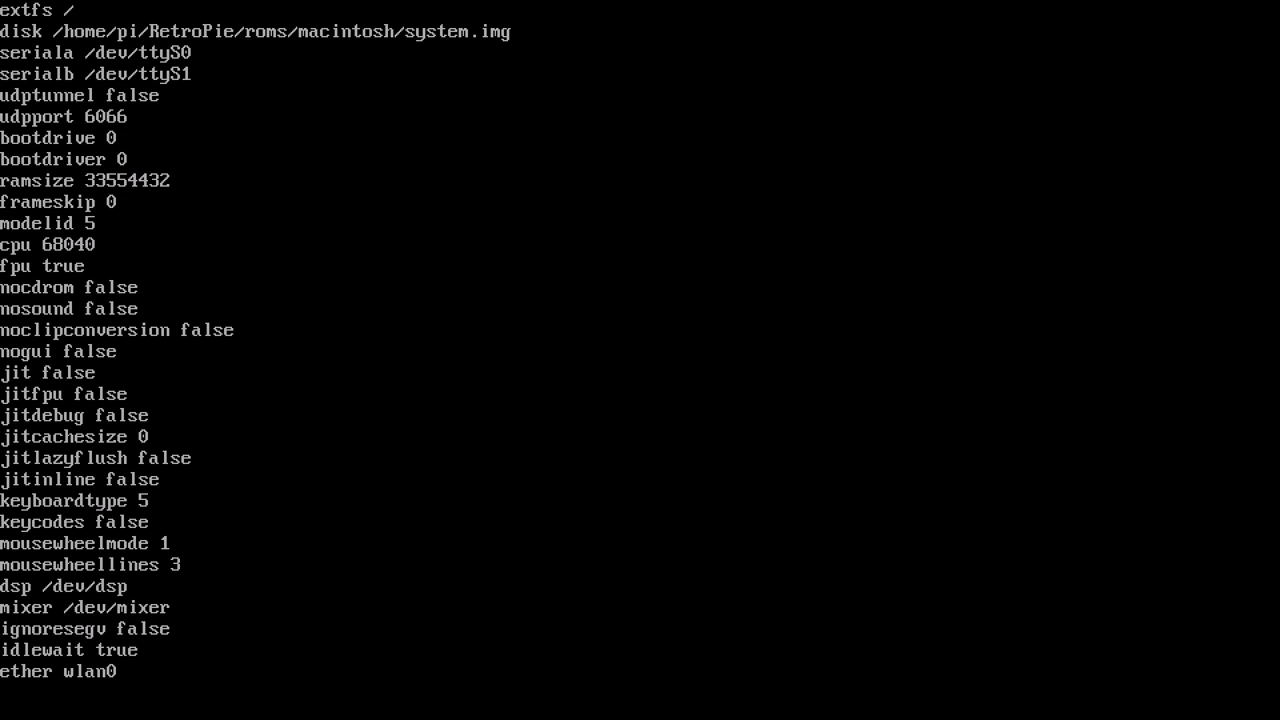
pyautogui.press('Escape')
pyautogui.write(':wq')
pyautogui.press('Return')
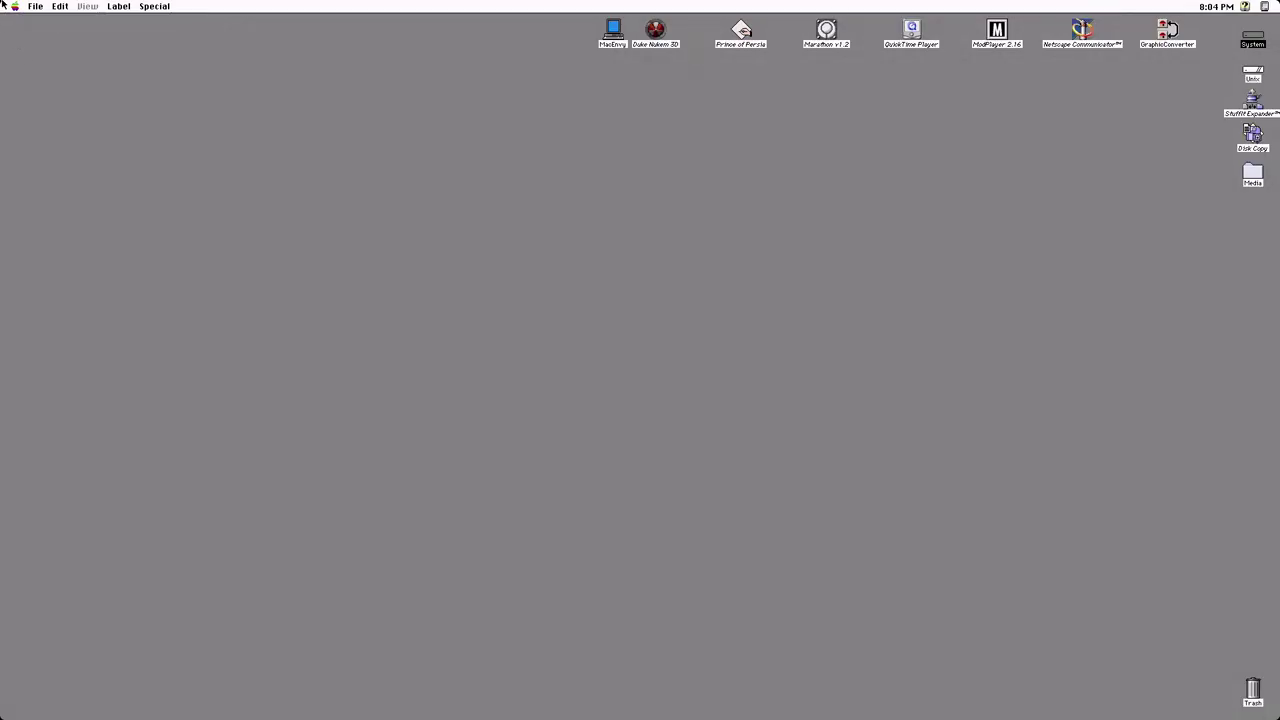
pyautogui.click(14, 6)
pyautogui.moveTo(78, 90)
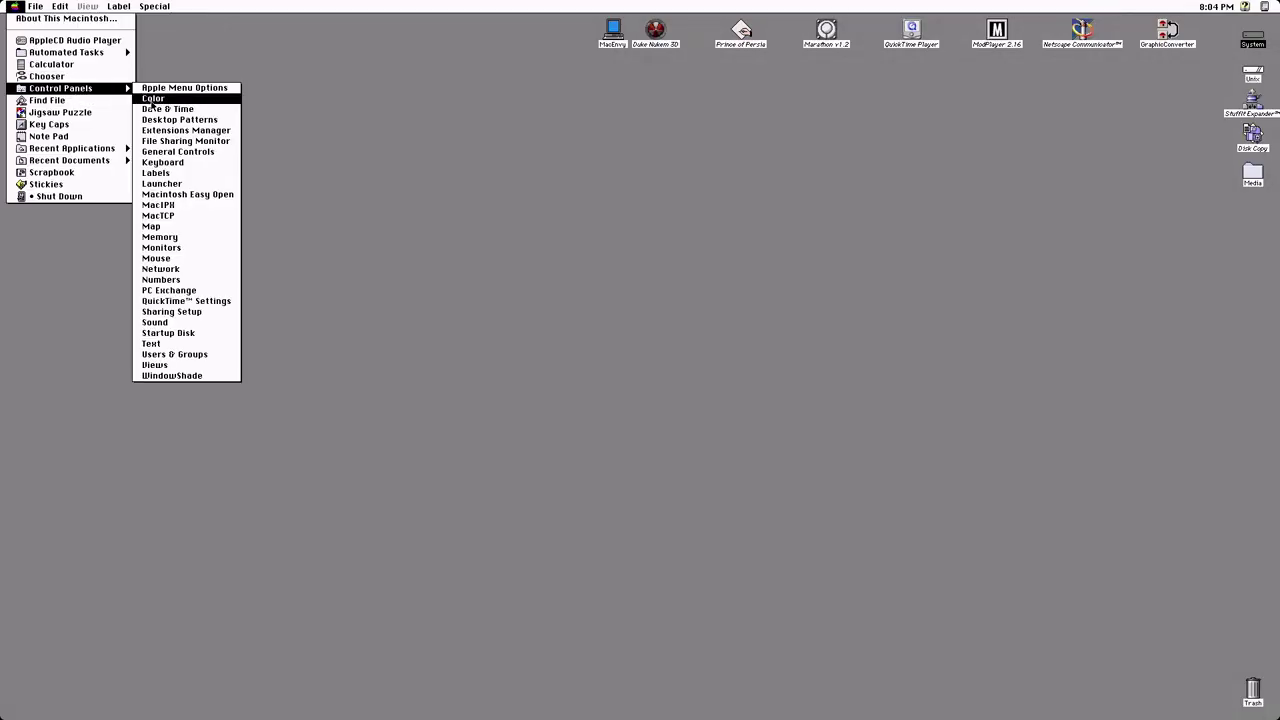
pyautogui.click(173, 215)
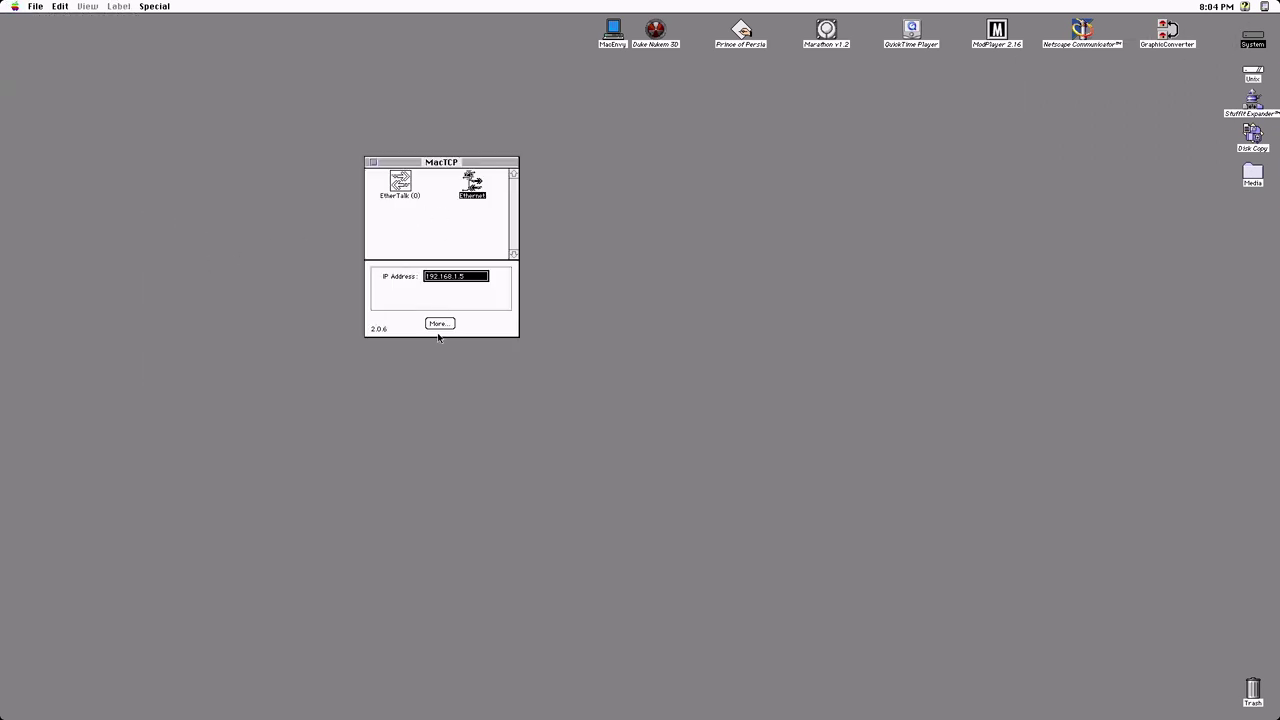
pyautogui.click(440, 324)
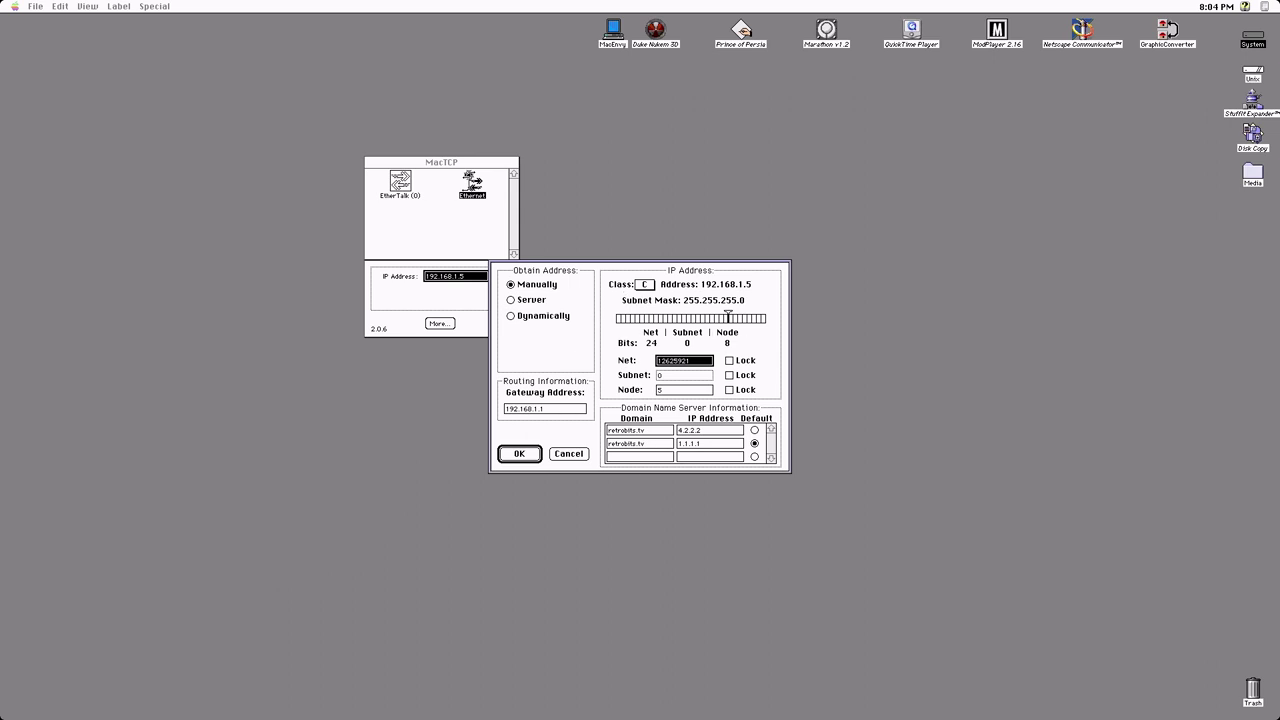
pyautogui.click(520, 454)
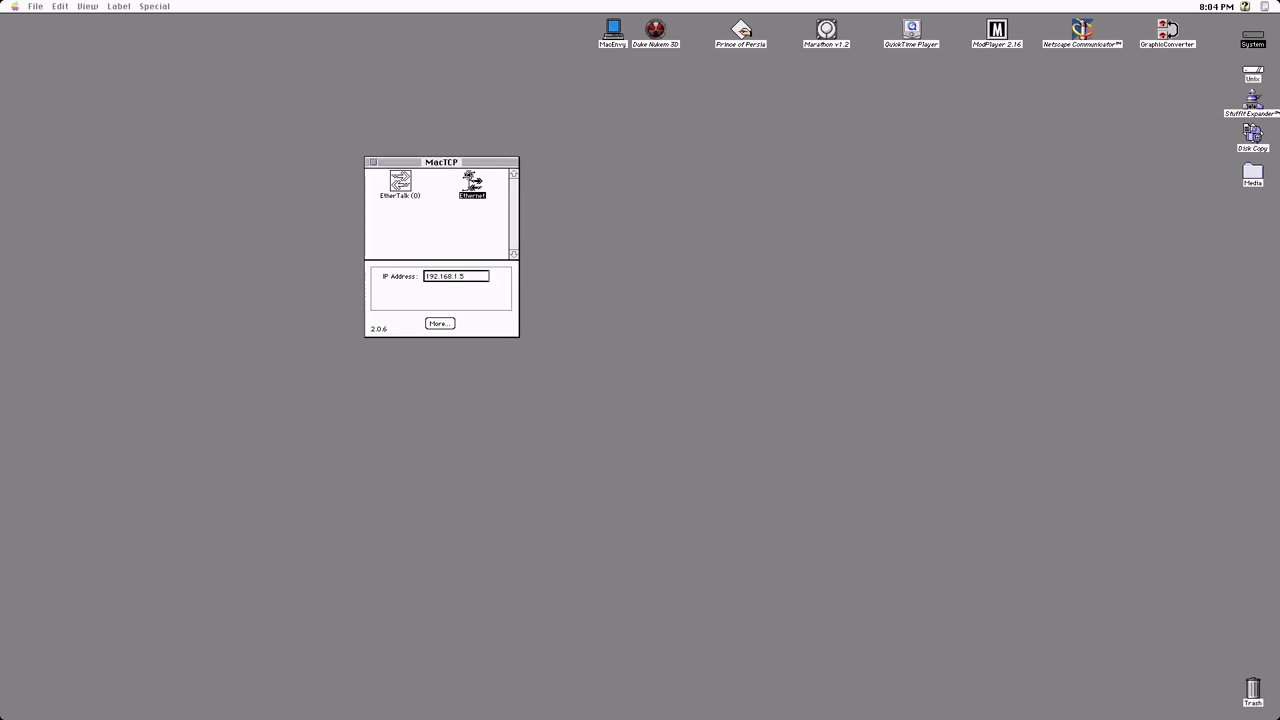
pyautogui.click(370, 163)
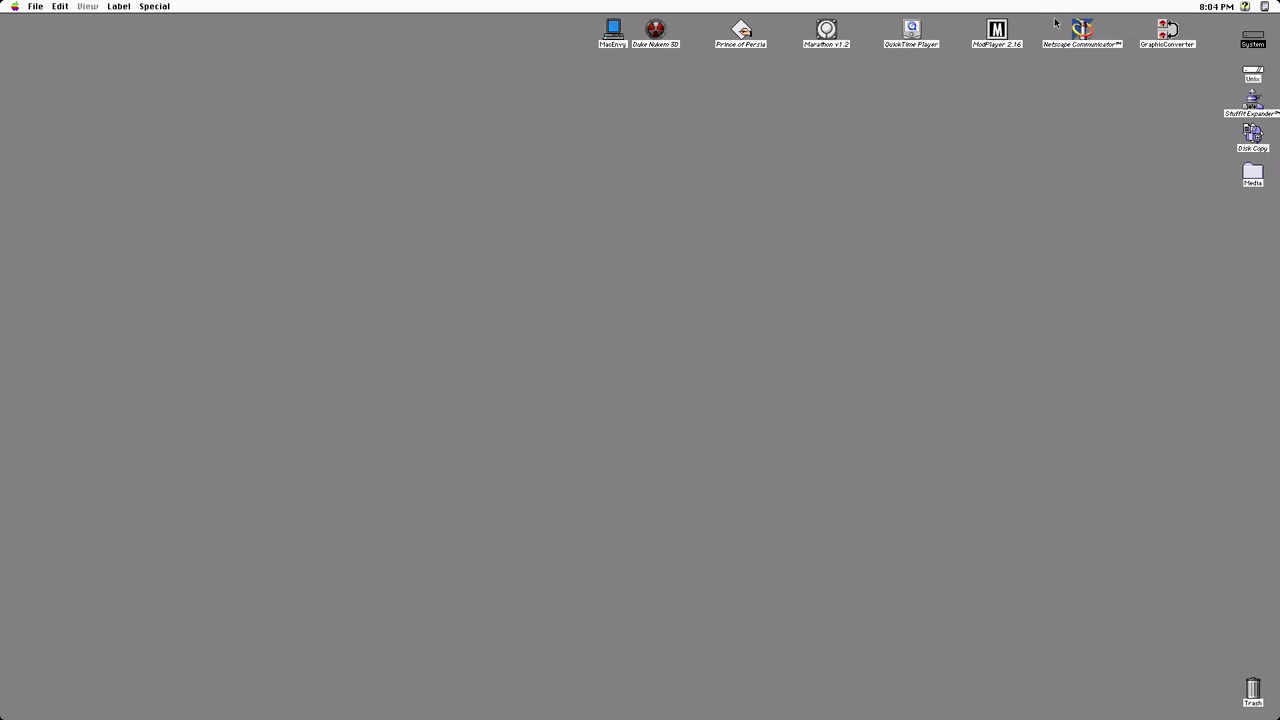
pyautogui.doubleClick(1082, 29)
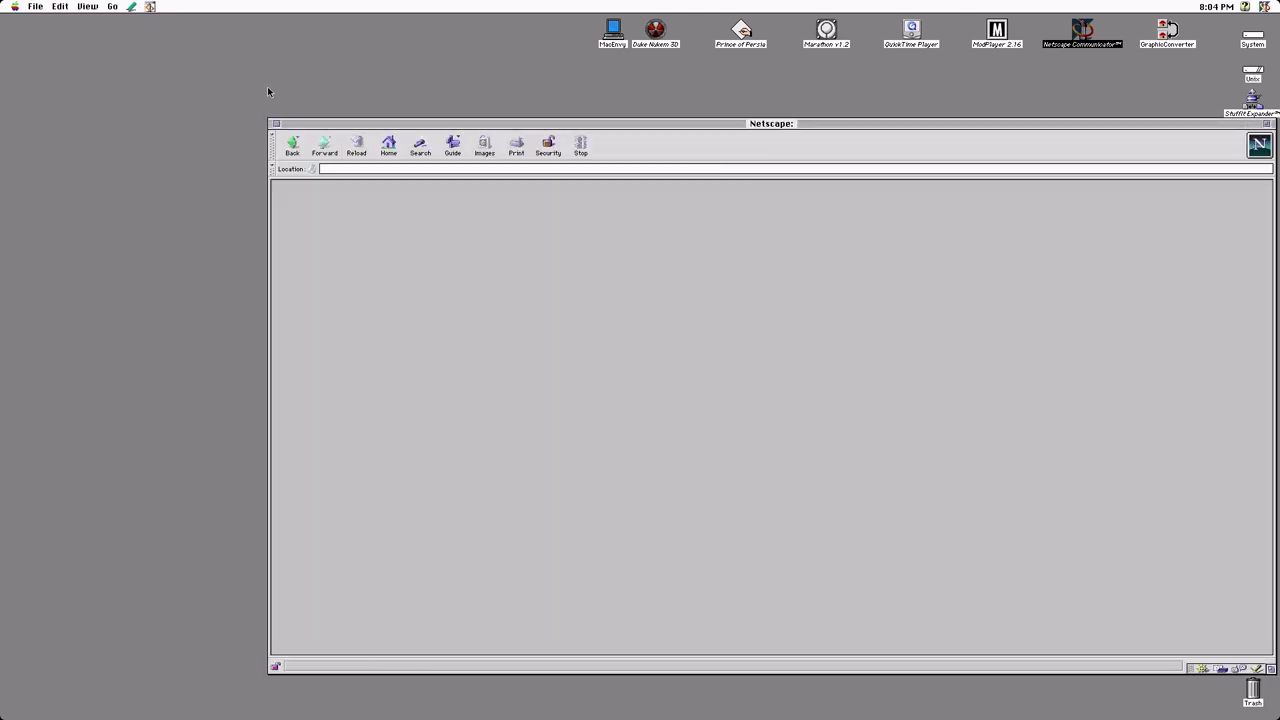
# Load the Welcome to MARCHintosh! bookmark, browse the Games and Applications lists, and open Action
pyautogui.click(136, 7)
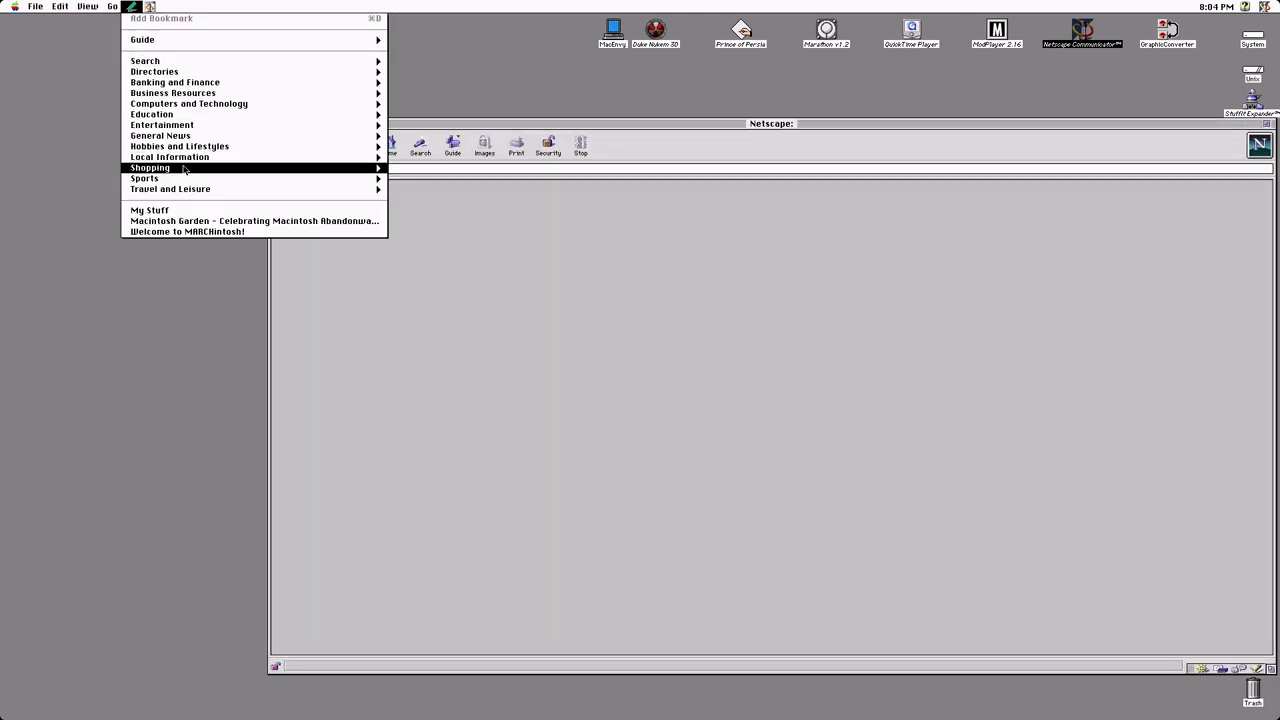
pyautogui.click(206, 231)
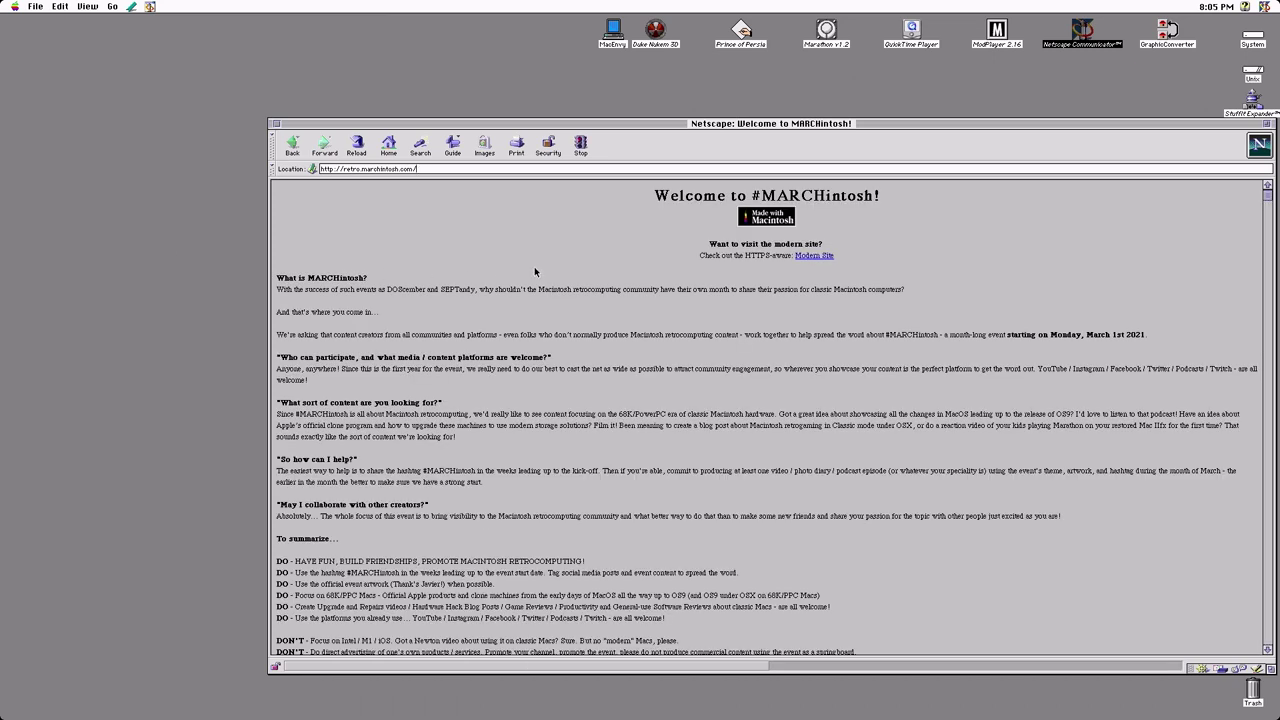
pyautogui.scroll(-4, 591, 351)
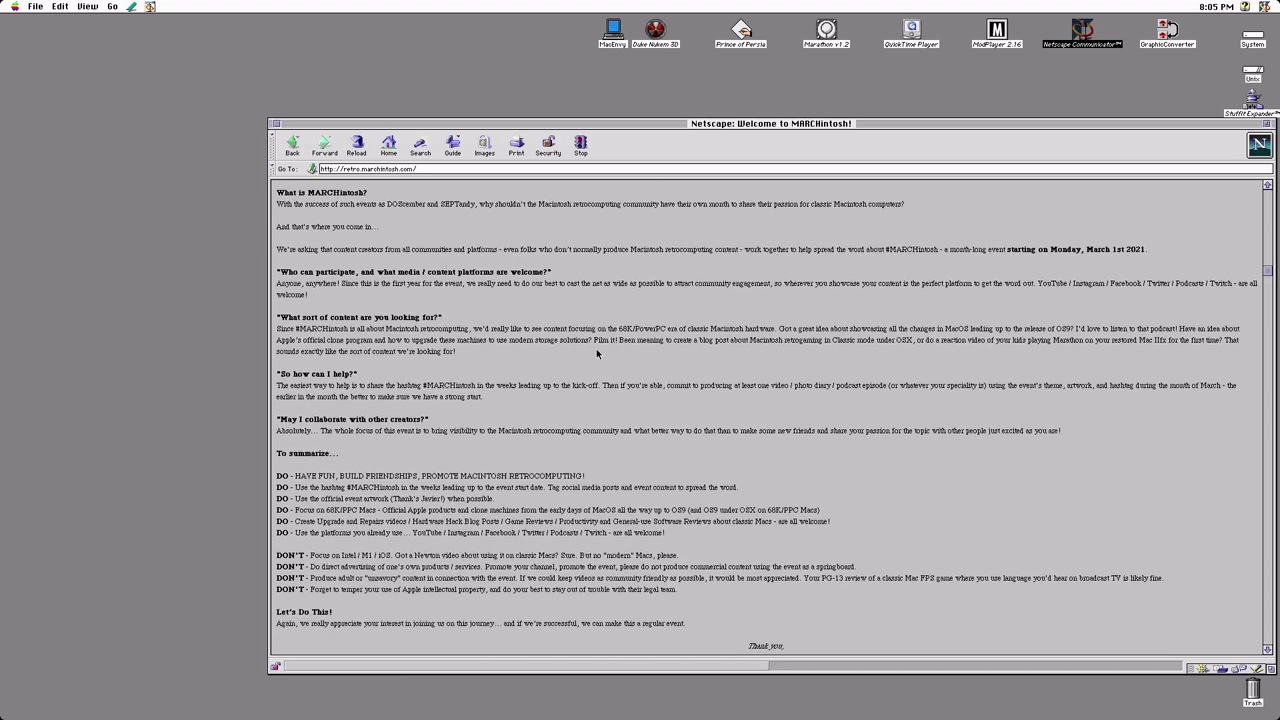
pyautogui.scroll(-4, 591, 351)
pyautogui.scroll(2, 590, 345)
pyautogui.scroll(-5, 593, 346)
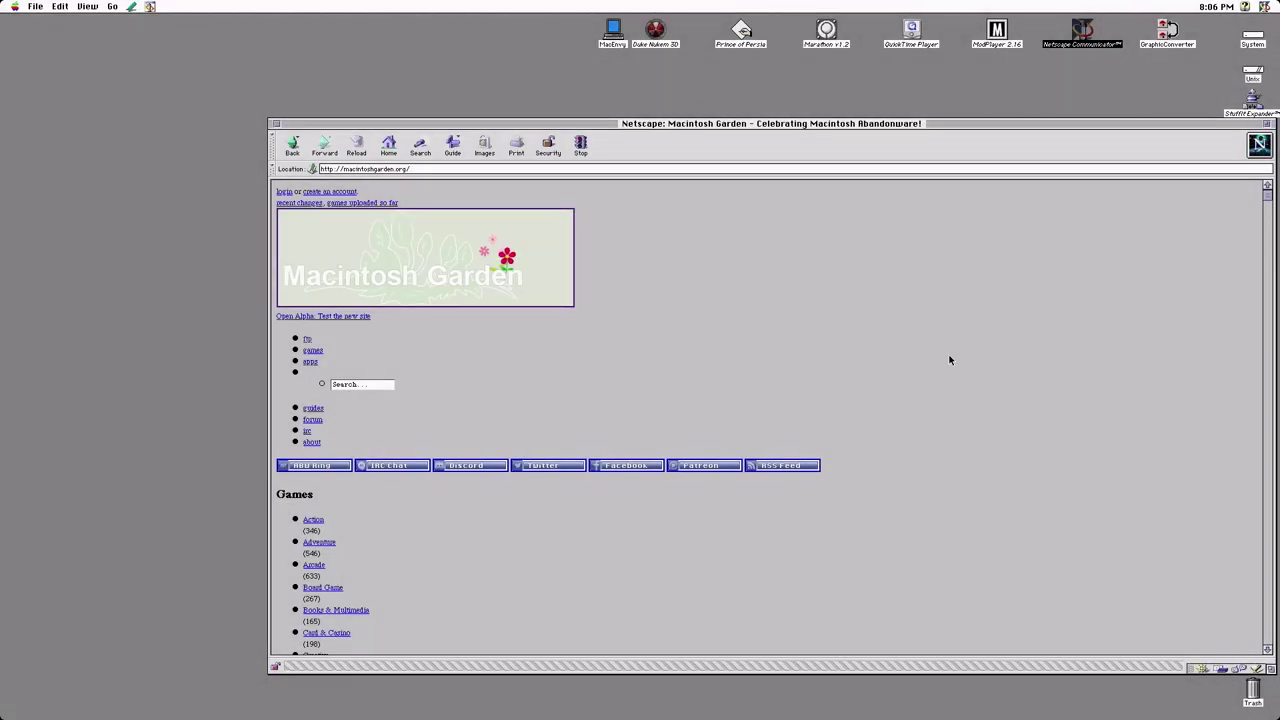
pyautogui.scroll(-1, 947, 375)
pyautogui.scroll(-4, 947, 380)
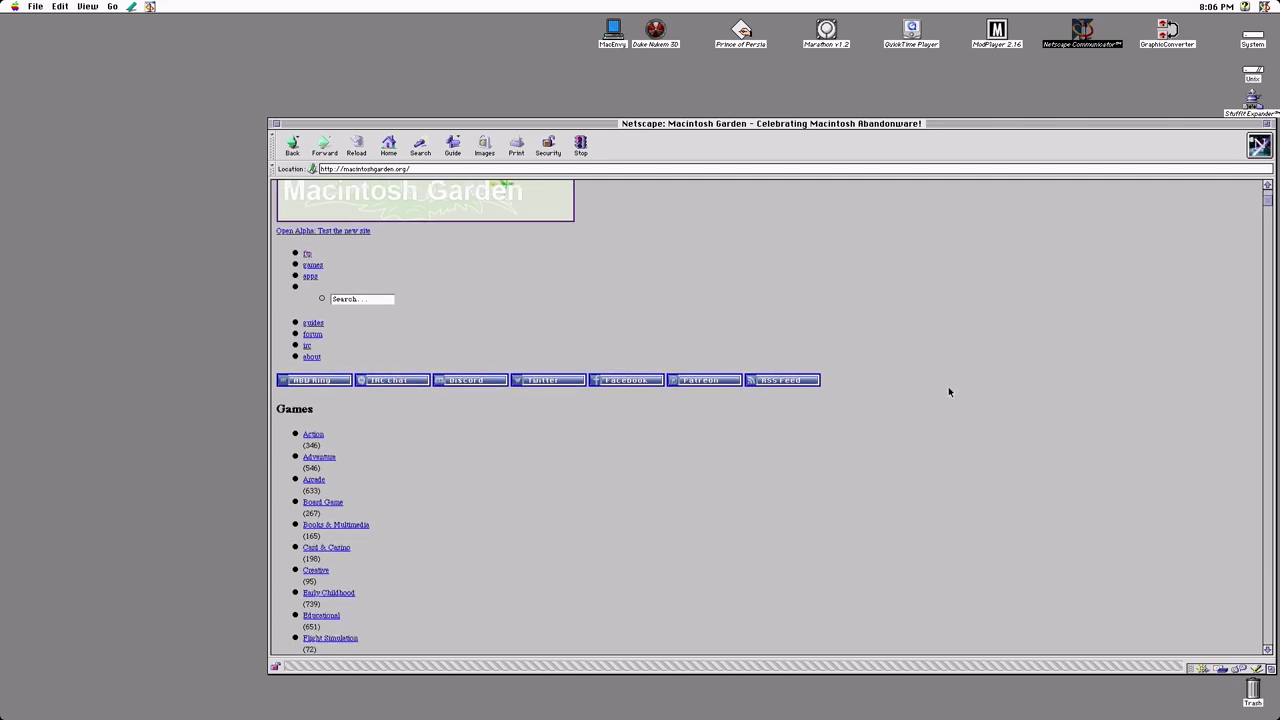
pyautogui.scroll(-5, 948, 395)
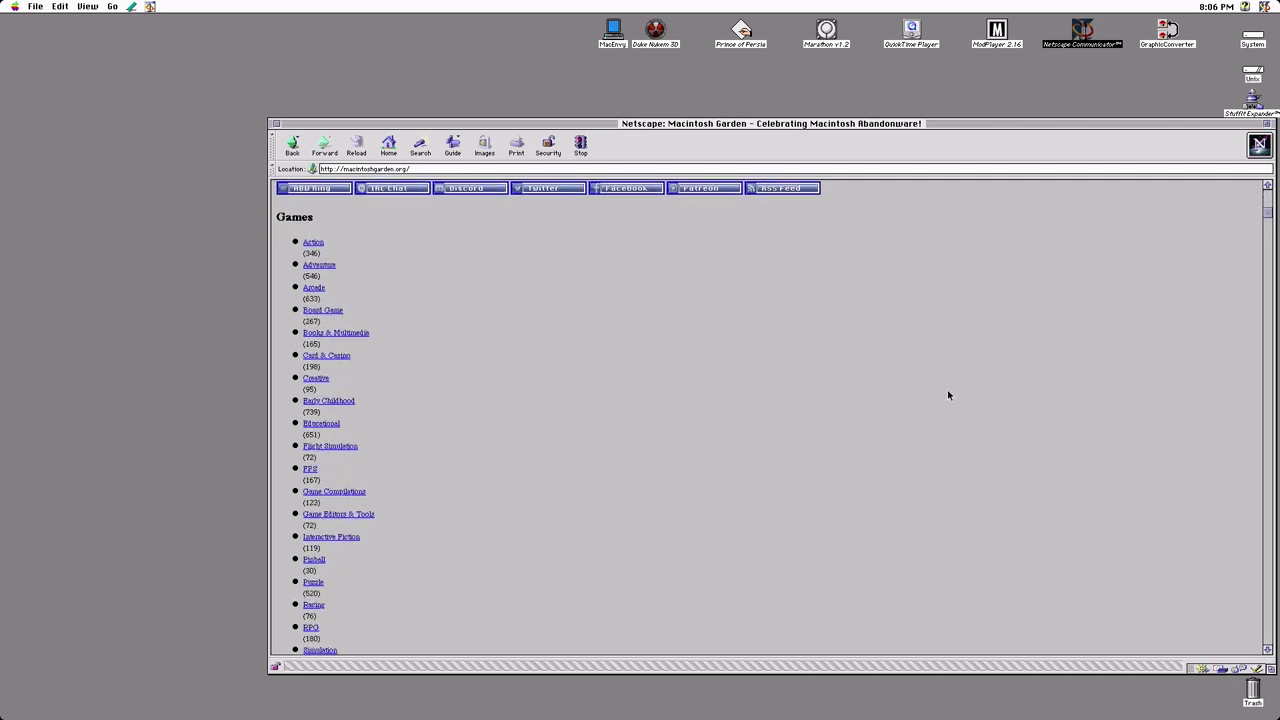
pyautogui.scroll(-4, 948, 395)
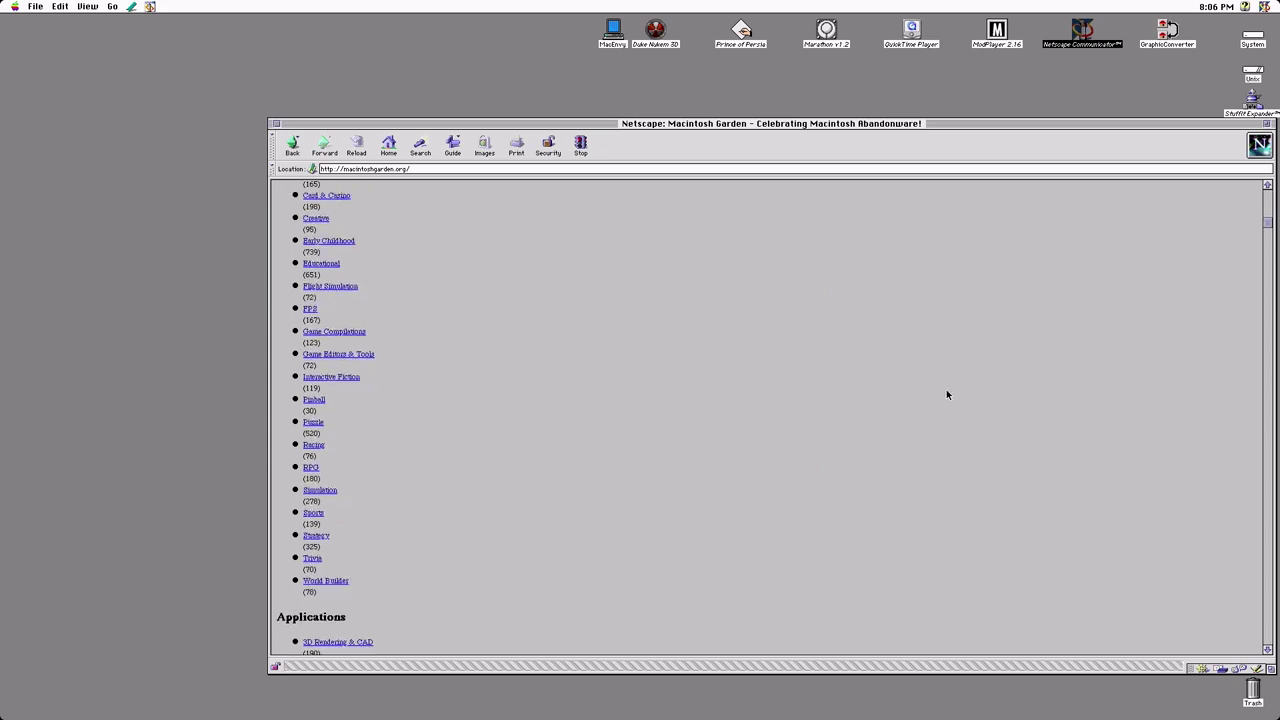
pyautogui.scroll(-2, 525, 205)
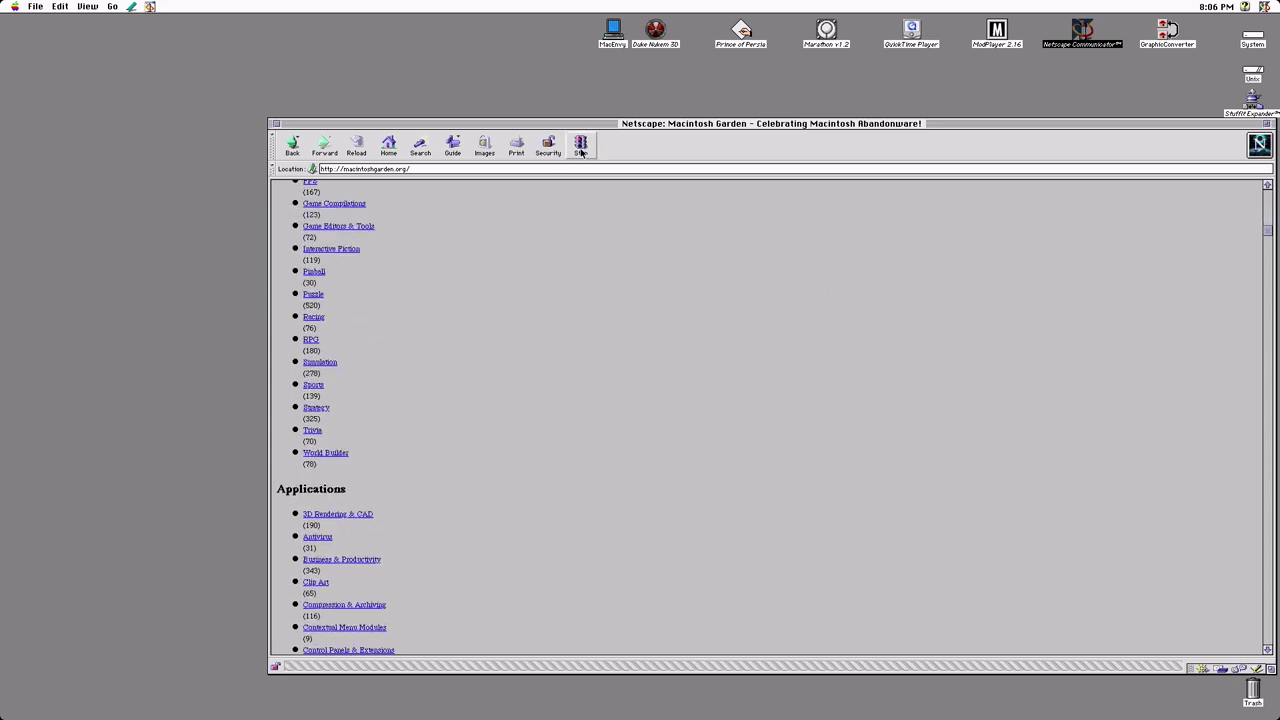
pyautogui.scroll(13, 614, 362)
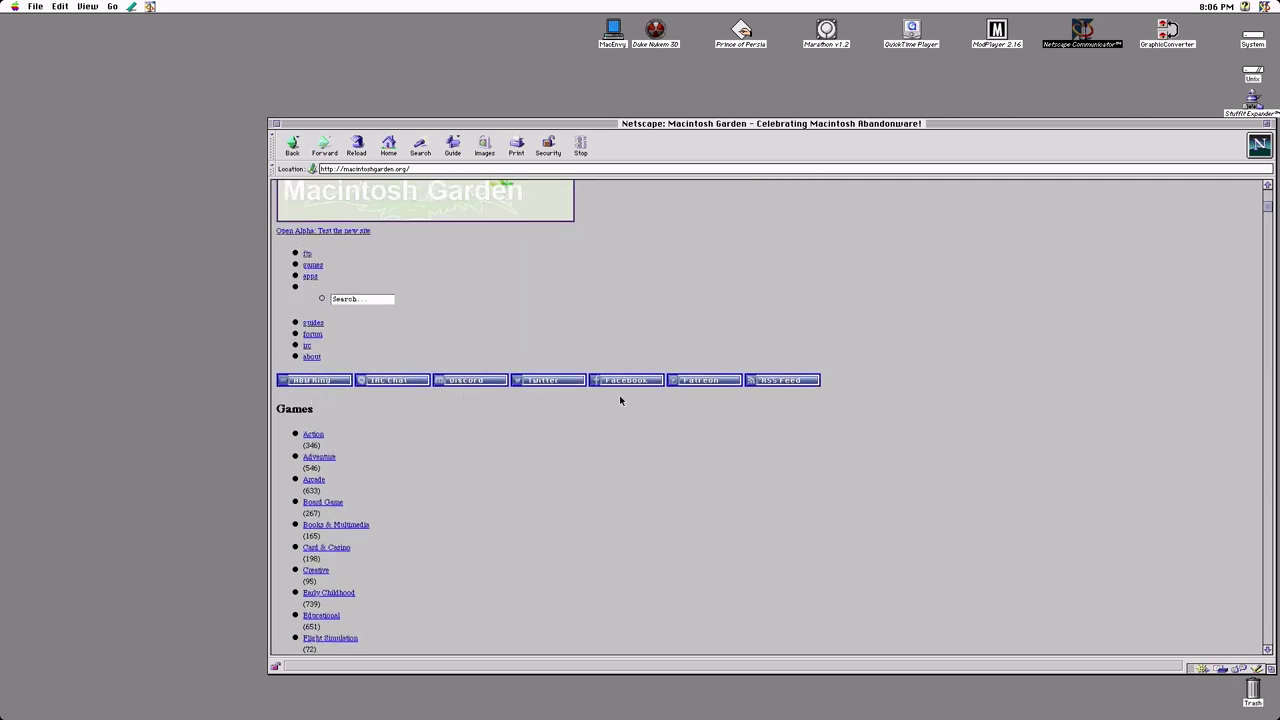
pyautogui.click(313, 434)
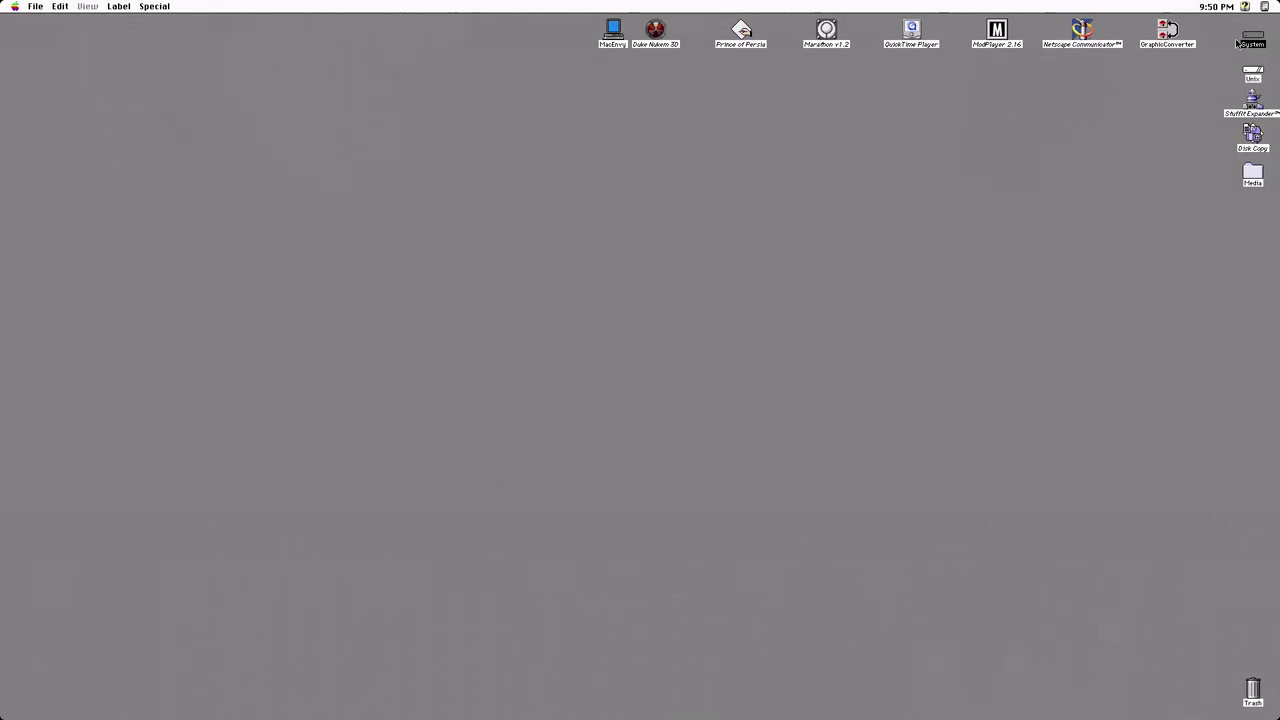
# Launch Adobe Photoshop 4.0 from its folder on the System disk
pyautogui.doubleClick(1252, 38)
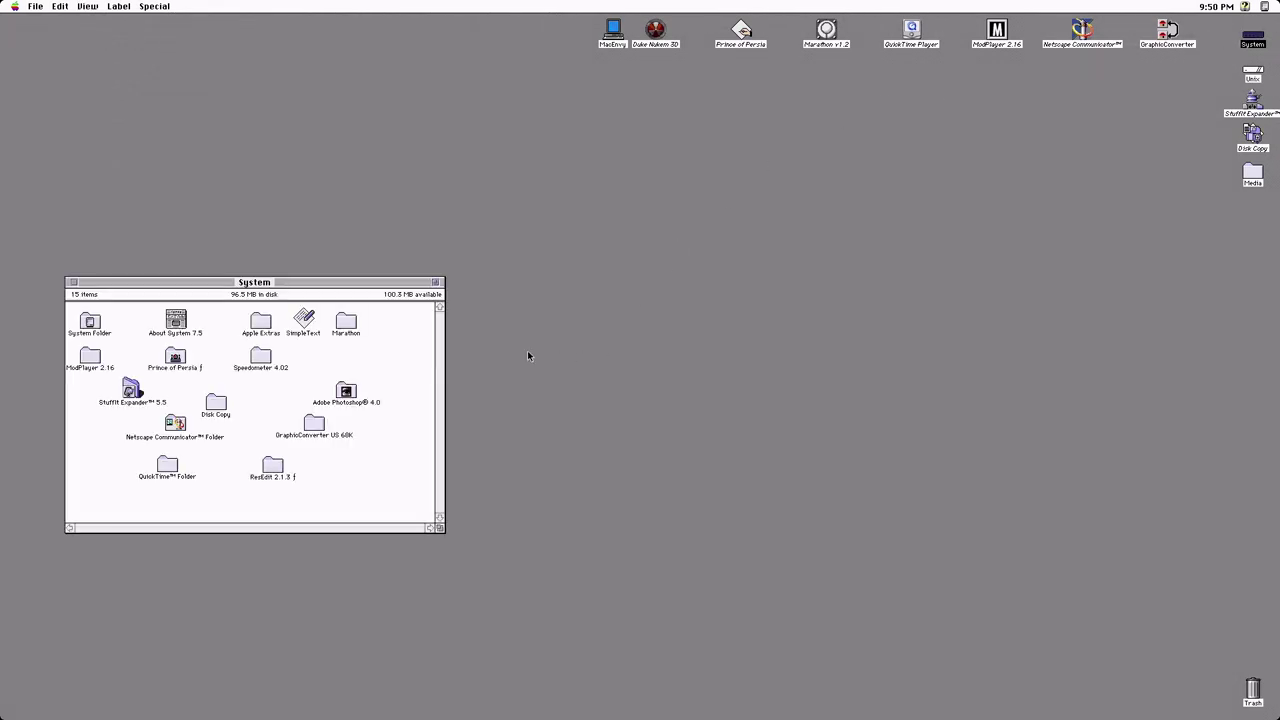
pyautogui.doubleClick(364, 402)
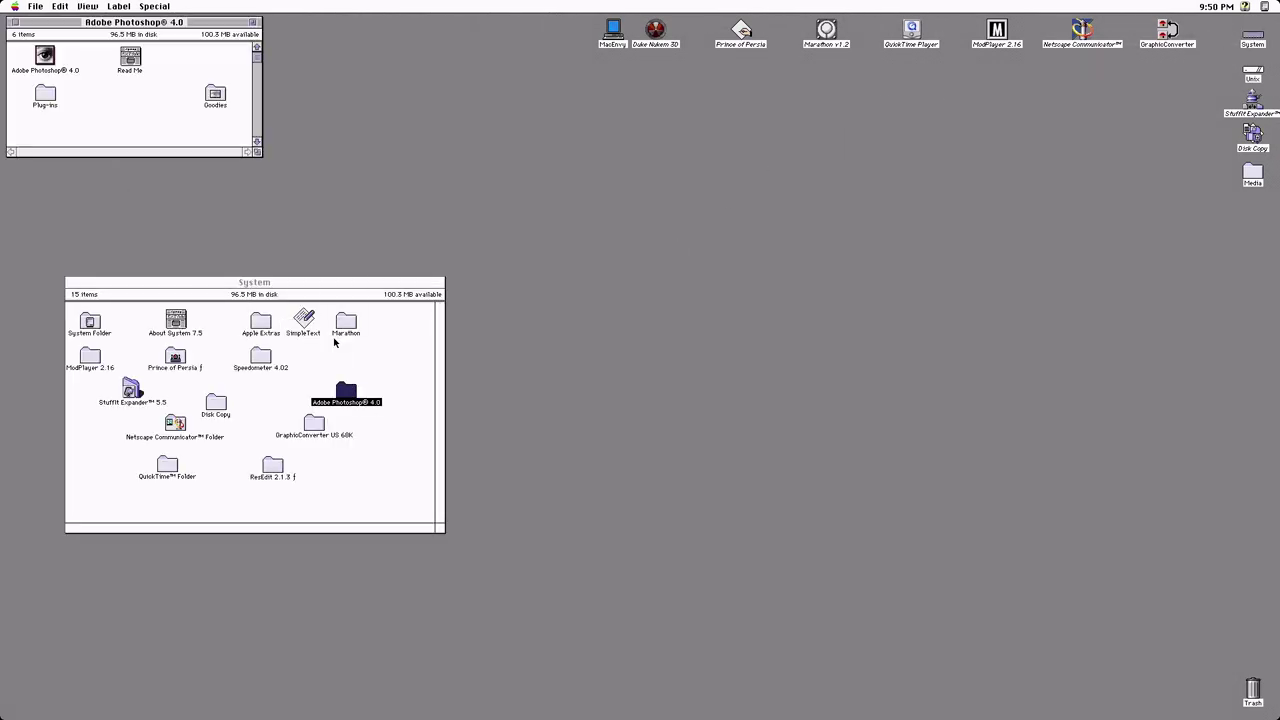
pyautogui.doubleClick(45, 73)
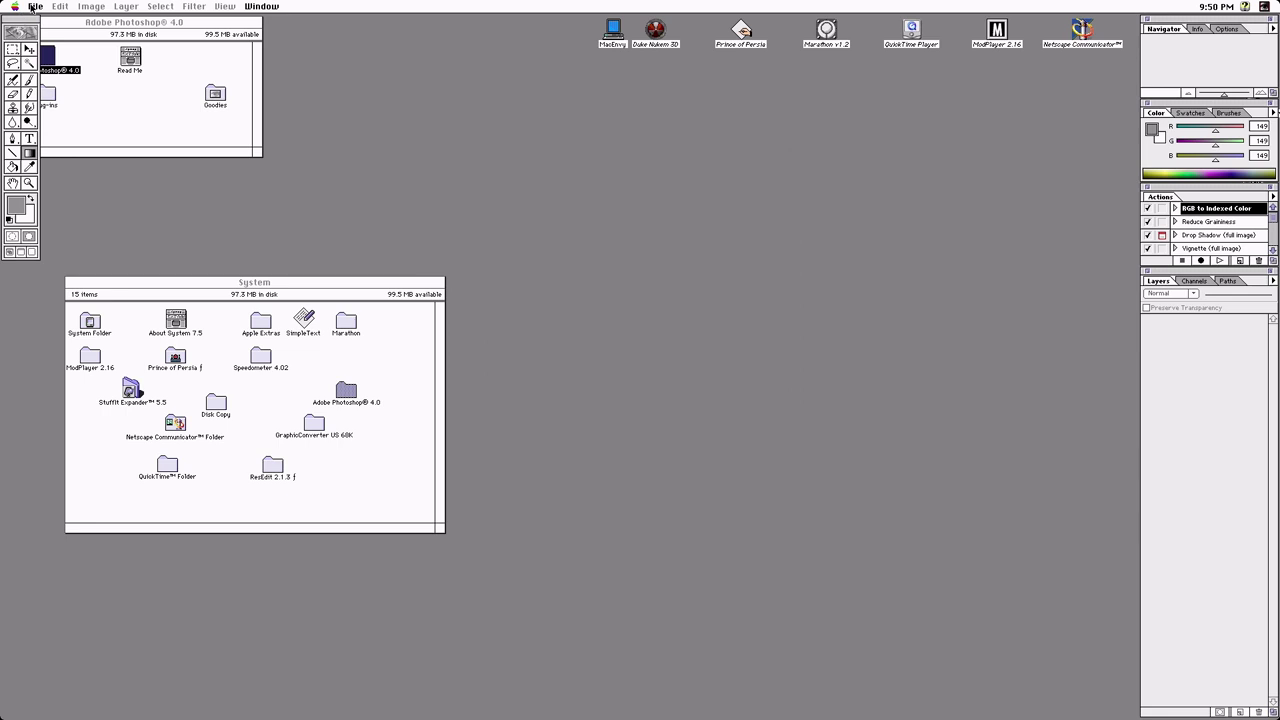
# Open intro.psd from the Media folder on the Desktop
pyautogui.click(34, 7)
pyautogui.click(48, 36)
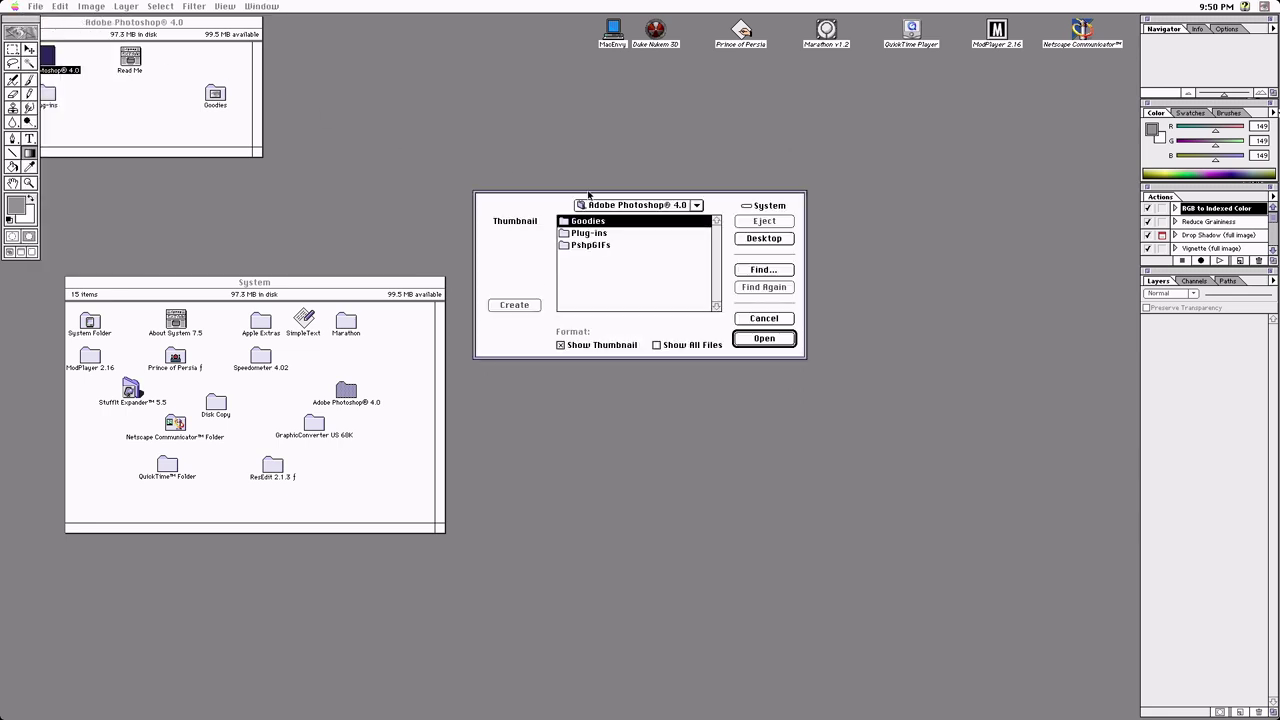
pyautogui.click(762, 238)
pyautogui.doubleClick(585, 245)
pyautogui.doubleClick(590, 221)
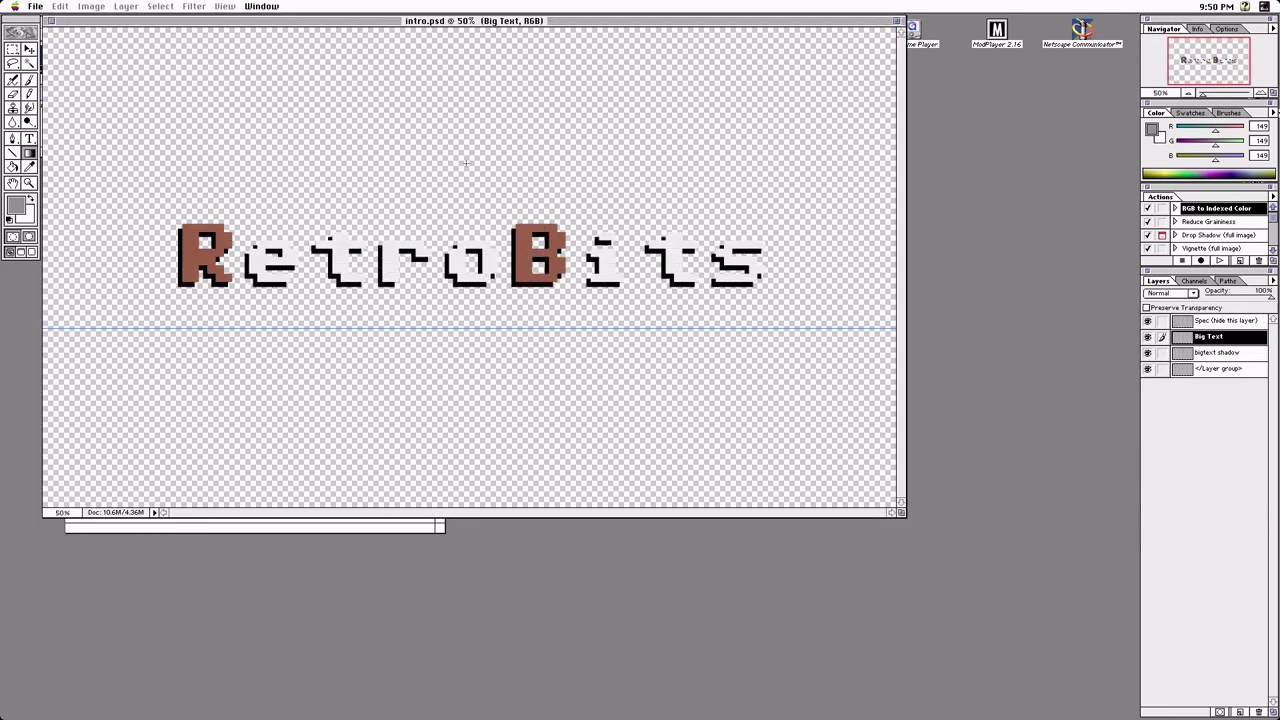
# Lock the guides and hide the guide line across the canvas
pyautogui.click(225, 6)
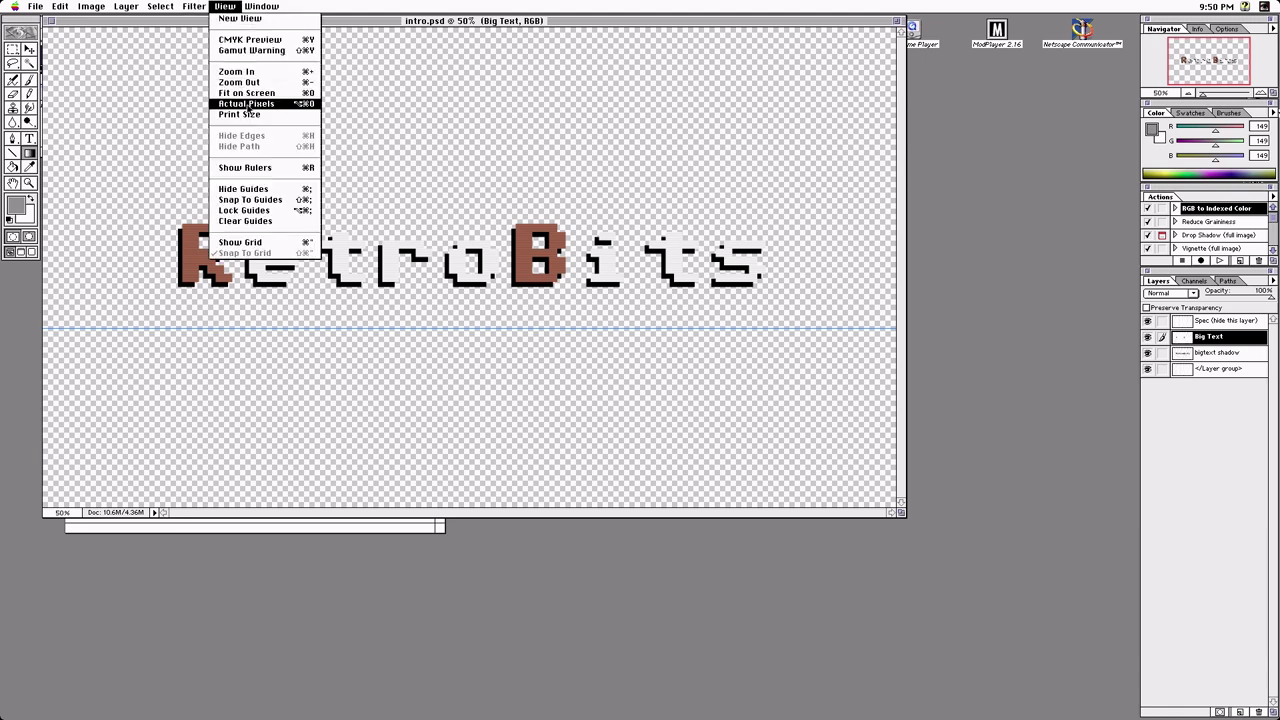
pyautogui.click(272, 212)
pyautogui.press('super+semicolon')
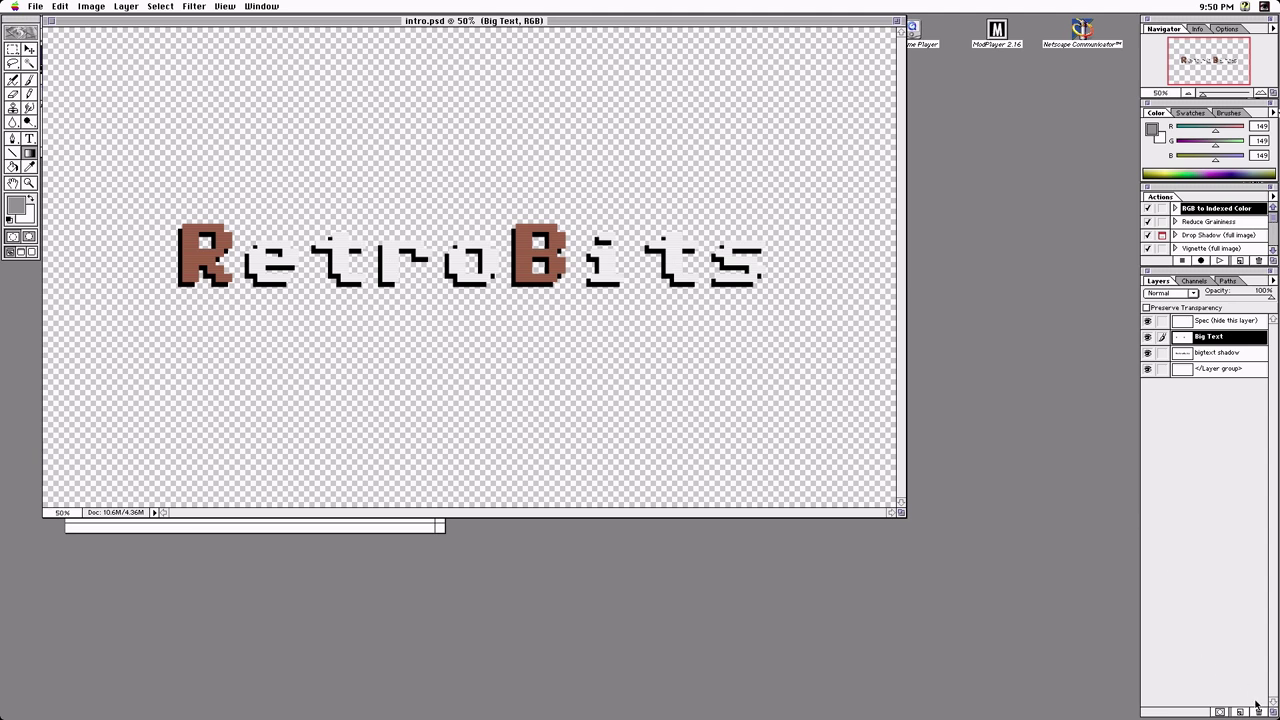
# Add Layer 1 at the bottom with a grey-to-white gradient fill, then select Big Text
pyautogui.click(1238, 712)
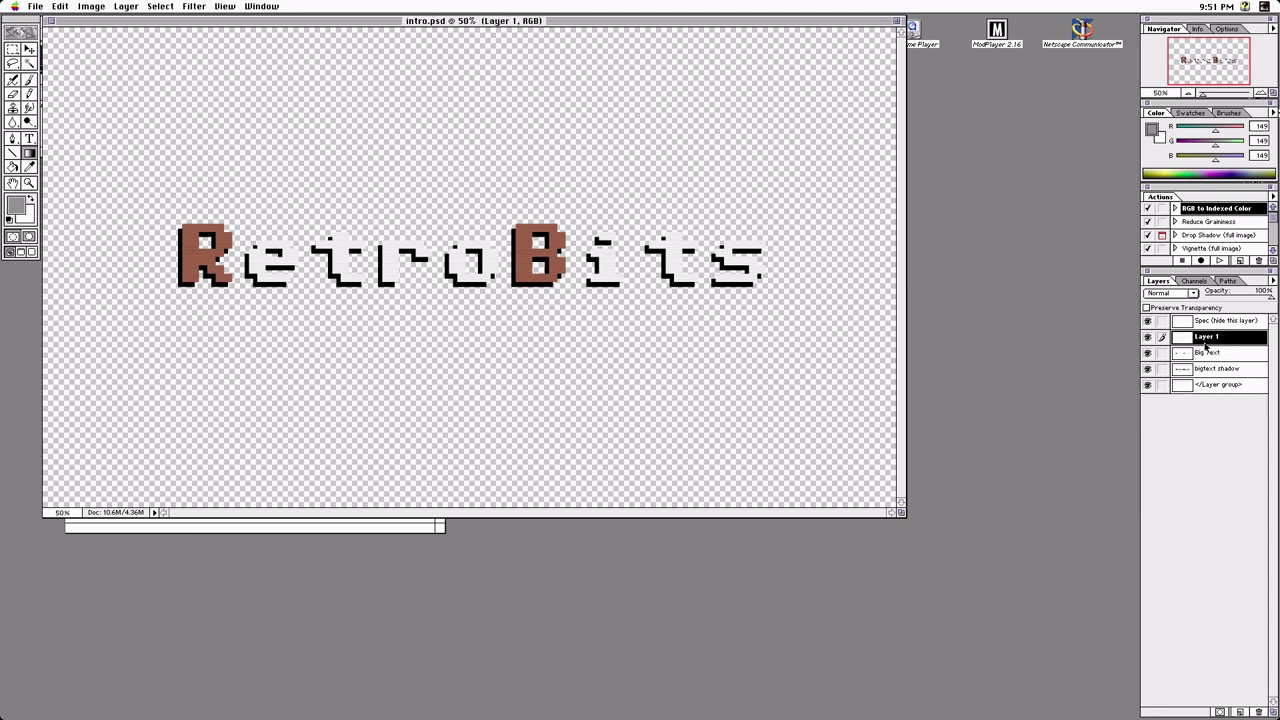
pyautogui.moveTo(1196, 339); pyautogui.dragTo(1205, 400)
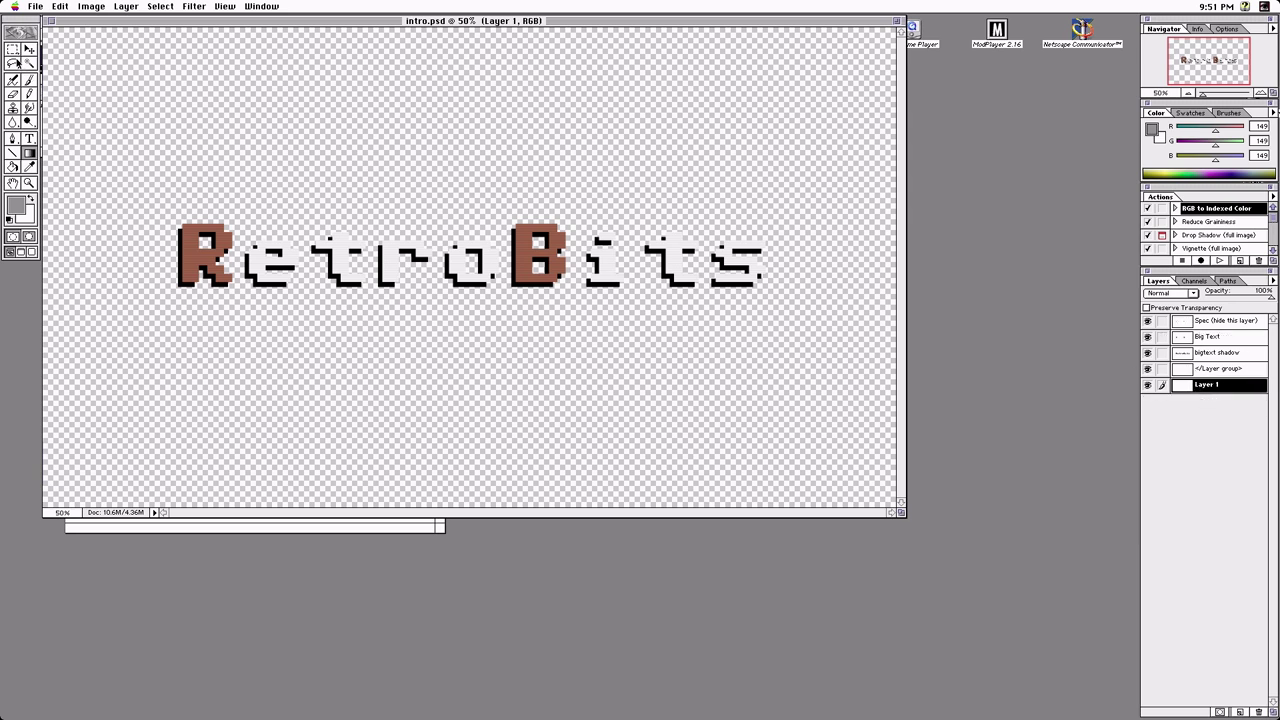
pyautogui.moveTo(59, 48); pyautogui.dragTo(285, 214)
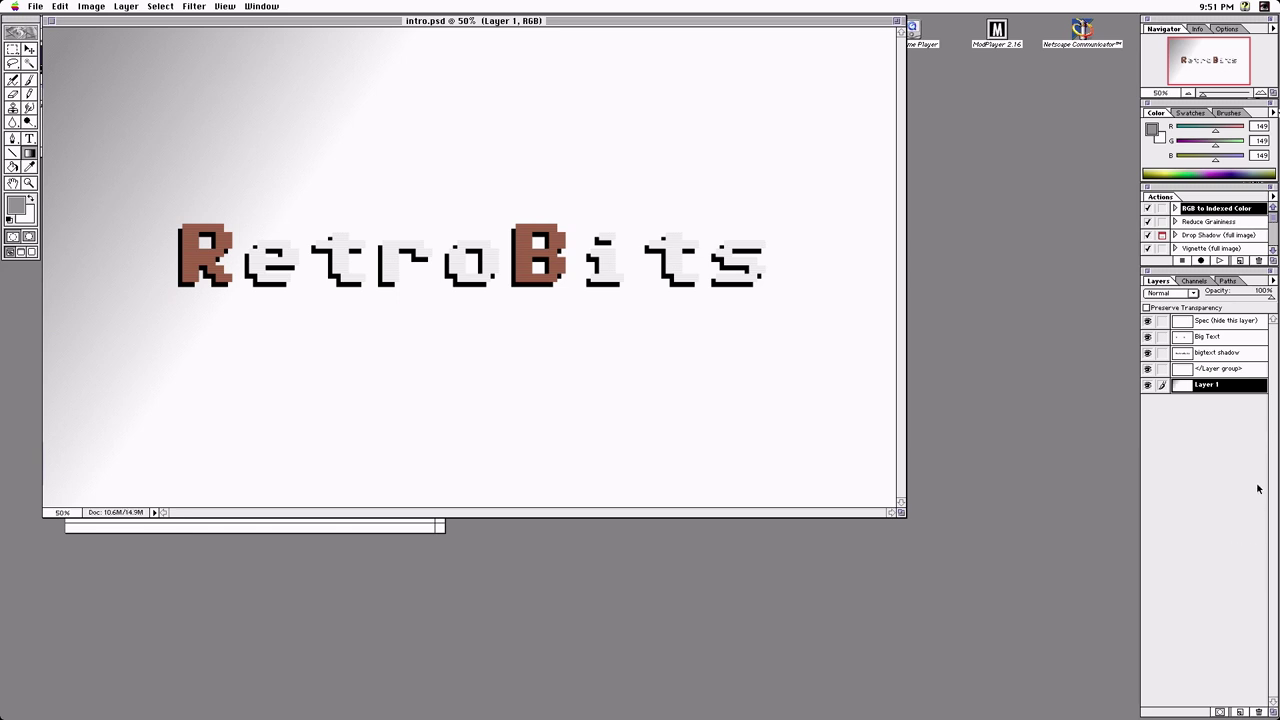
pyautogui.click(1216, 340)
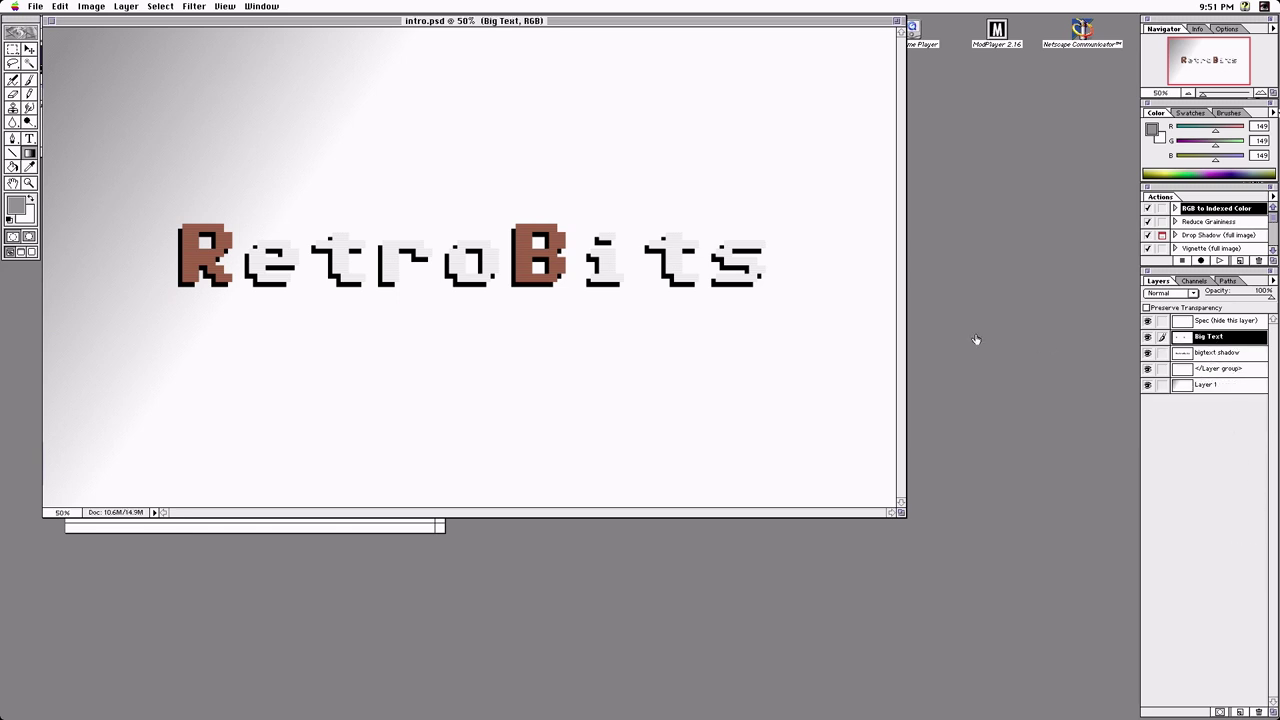
pyautogui.click(195, 6)
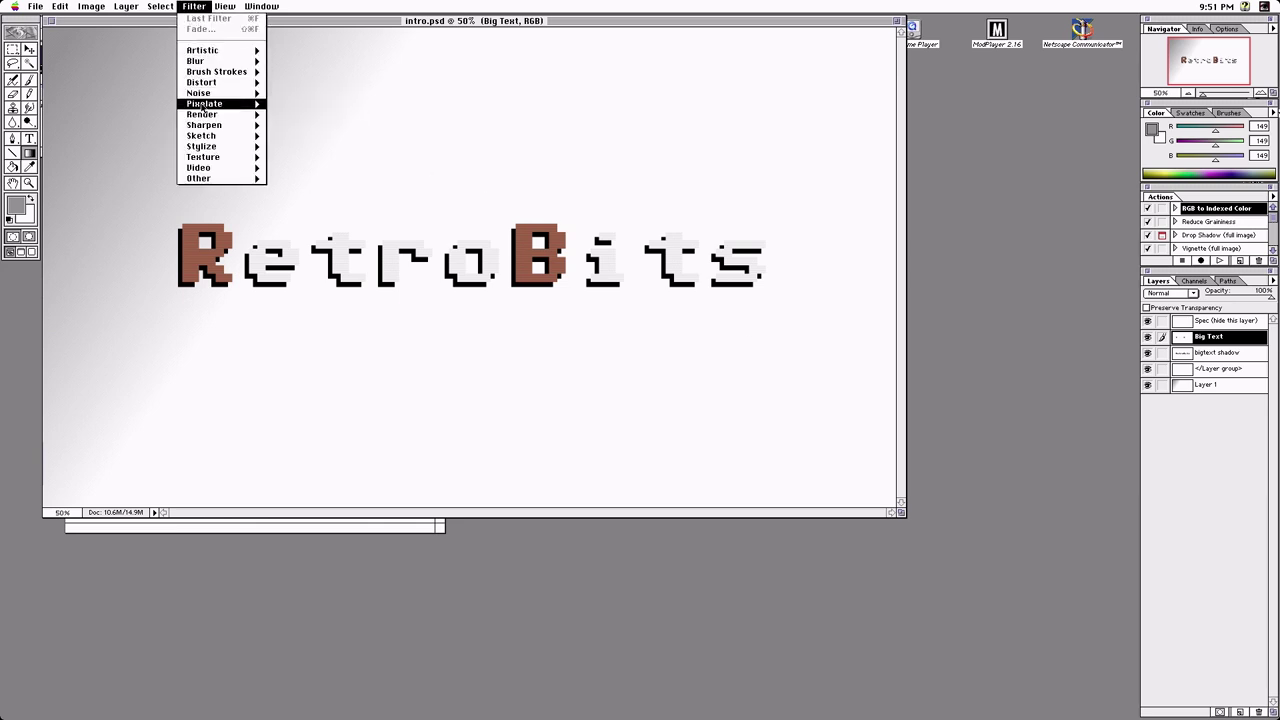
pyautogui.moveTo(203, 116)
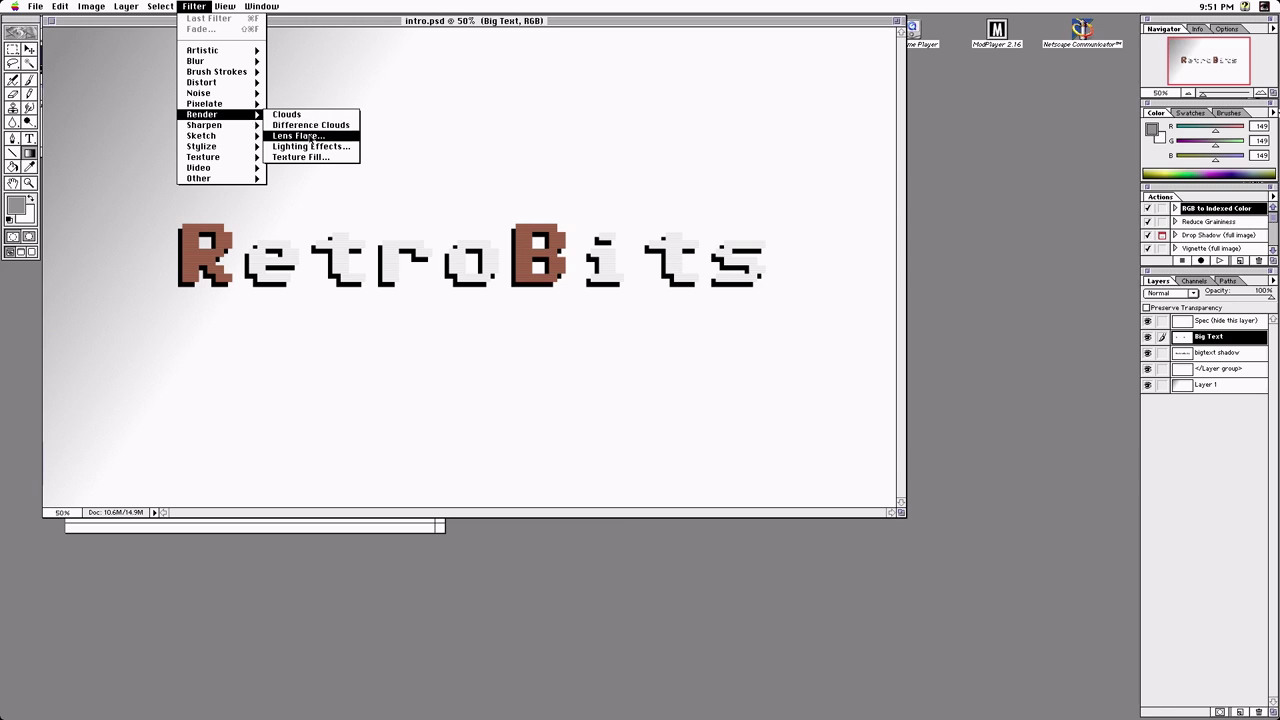
pyautogui.click(311, 139)
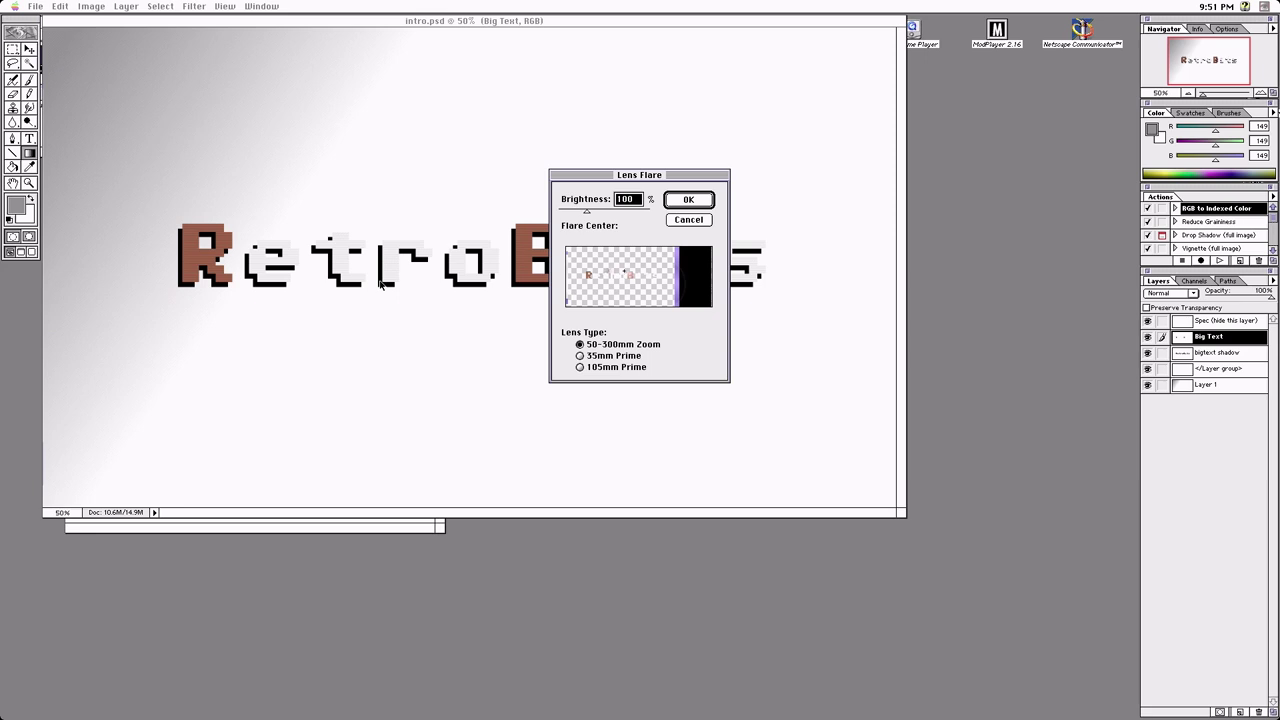
pyautogui.click(586, 255)
pyautogui.moveTo(589, 214)
pyautogui.mouseDown()
pyautogui.moveTo(572, 214)
pyautogui.moveTo(596, 214)
pyautogui.mouseUp()
pyautogui.click(585, 266)
pyautogui.click(579, 256)
pyautogui.click(580, 356)
pyautogui.click(580, 368)
pyautogui.moveTo(595, 216); pyautogui.dragTo(566, 218)
pyautogui.click(687, 201)
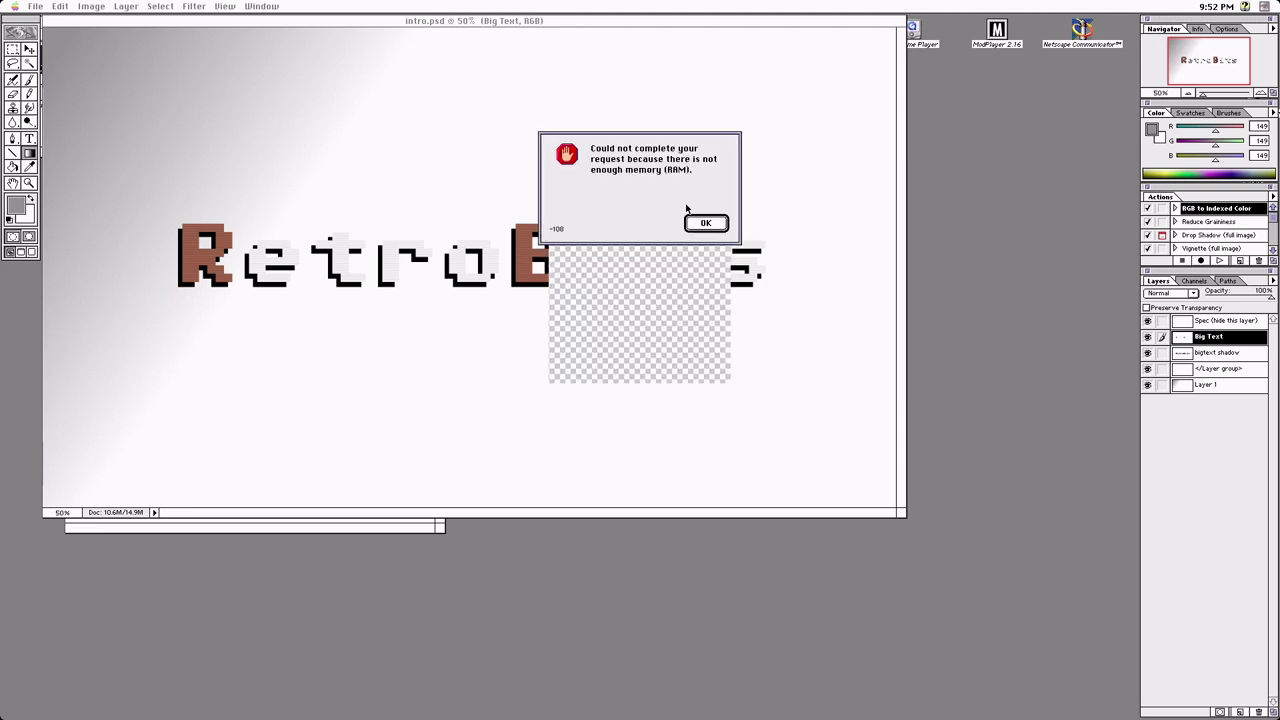
pyautogui.click(719, 228)
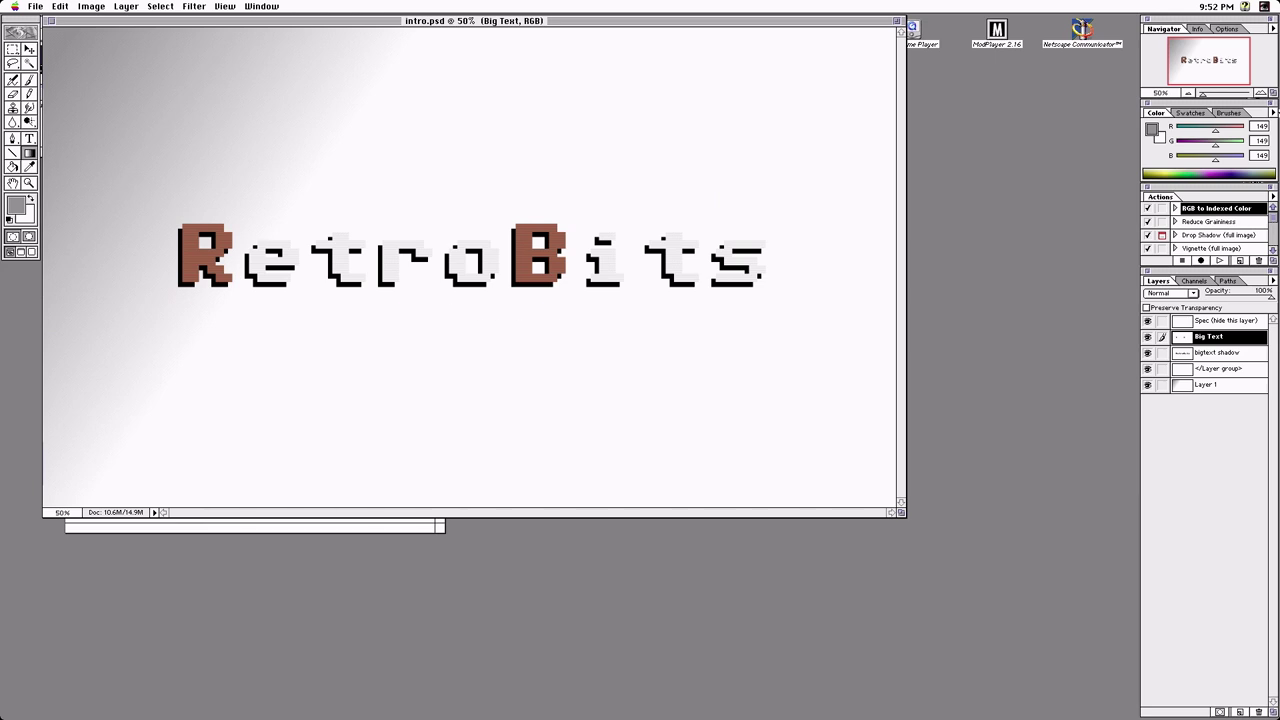
# Set the Paintbrush to pure red foreground and paint circles and a loop above RetroBits
pyautogui.click(30, 82)
pyautogui.click(16, 210)
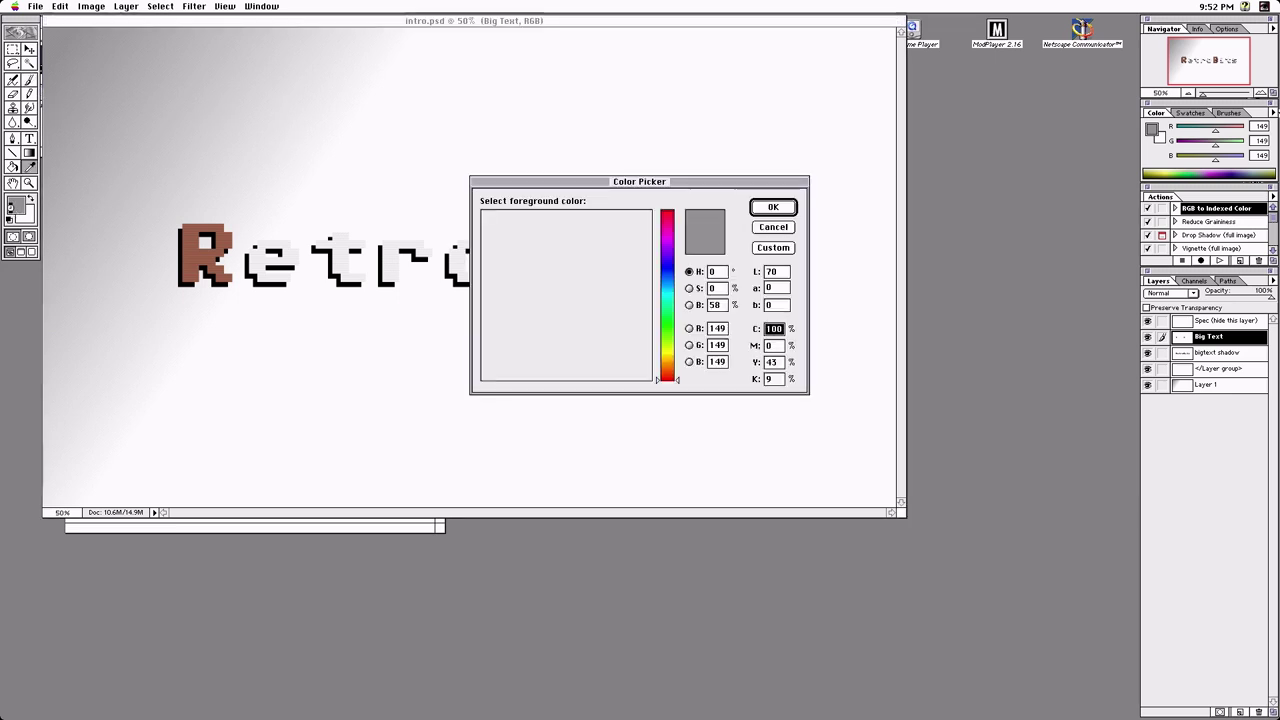
pyautogui.moveTo(592, 268); pyautogui.dragTo(730, 213)
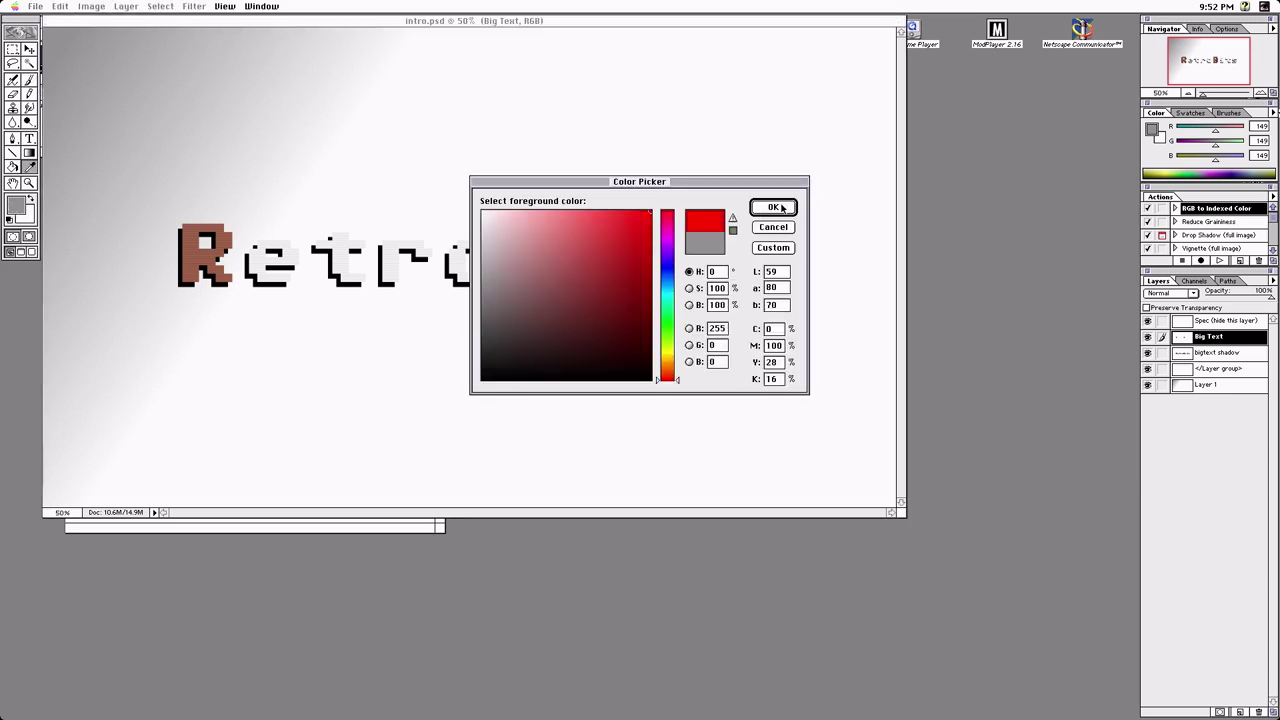
pyautogui.click(782, 209)
pyautogui.moveTo(406, 90)
pyautogui.mouseDown()
pyautogui.moveTo(396, 104)
pyautogui.moveTo(422, 86)
pyautogui.moveTo(410, 89)
pyautogui.moveTo(490, 98)
pyautogui.moveTo(474, 88)
pyautogui.mouseUp()
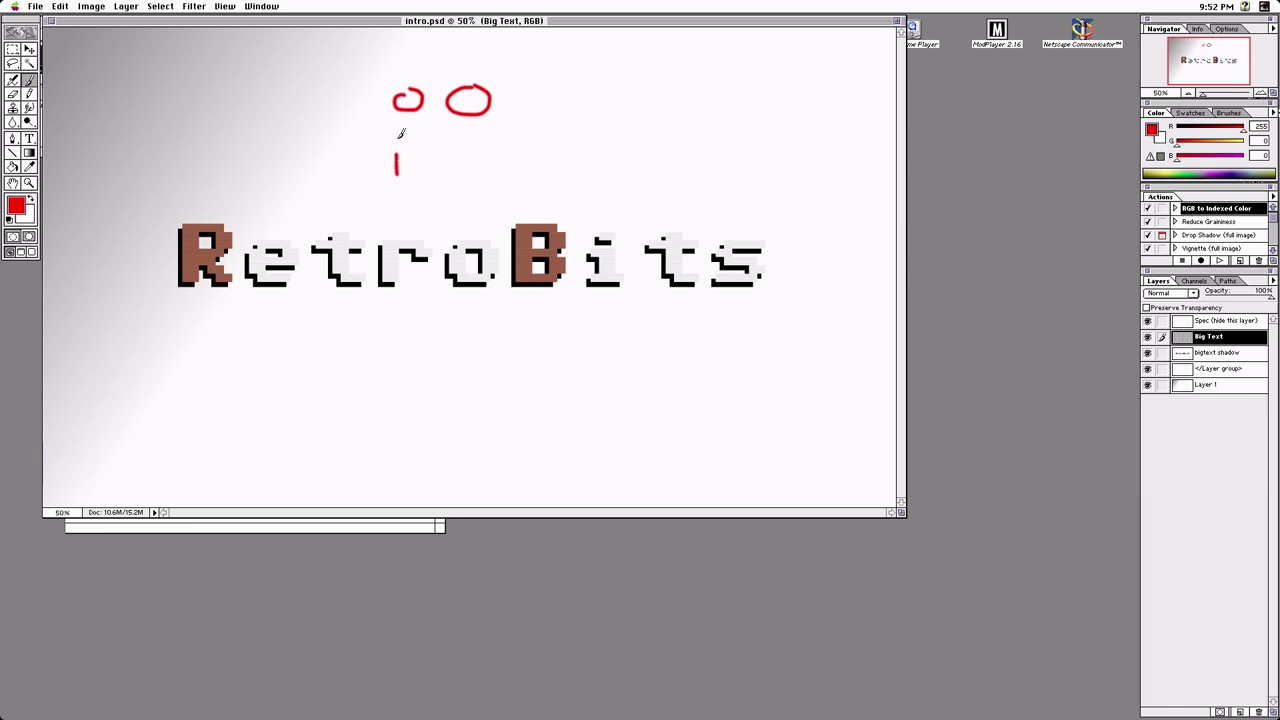